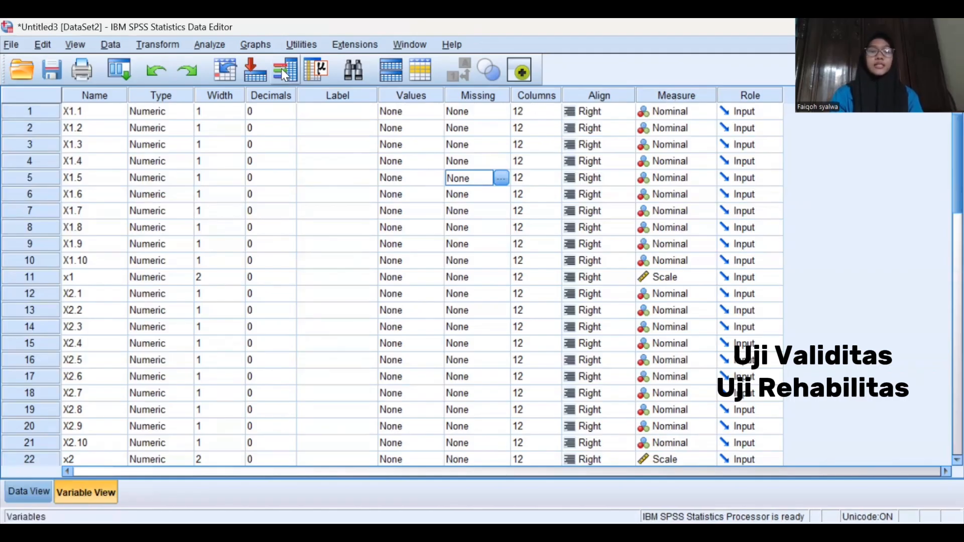
Run a two-tailed Pearson bivariate correlation on items X1.1 through X1.10 together with the total x1, starting from reset settings
click(220, 43)
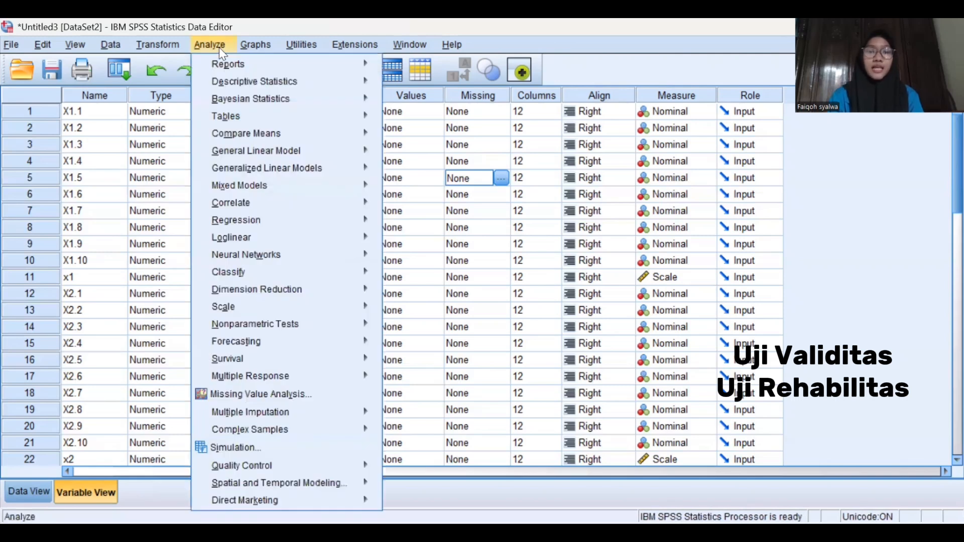
mouse_move(305, 203)
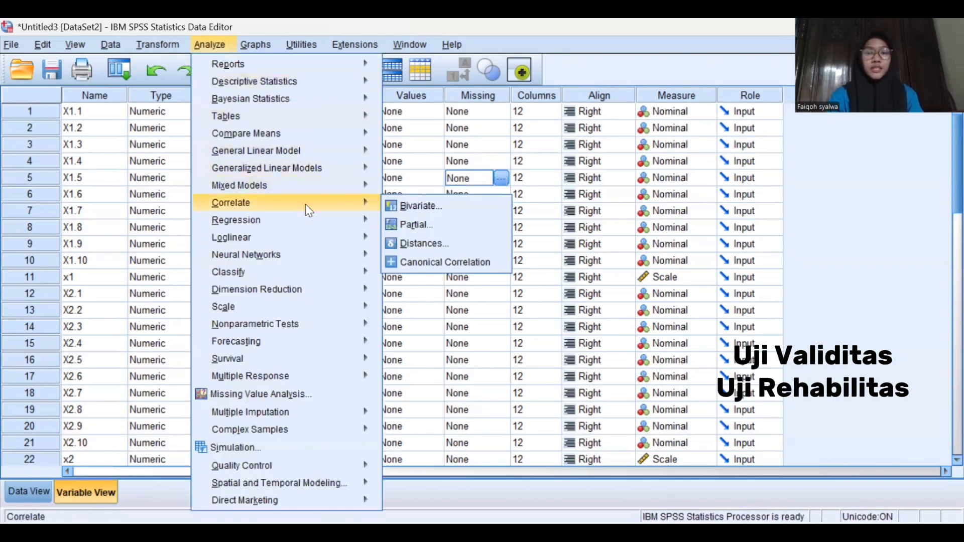
click(431, 202)
click(480, 403)
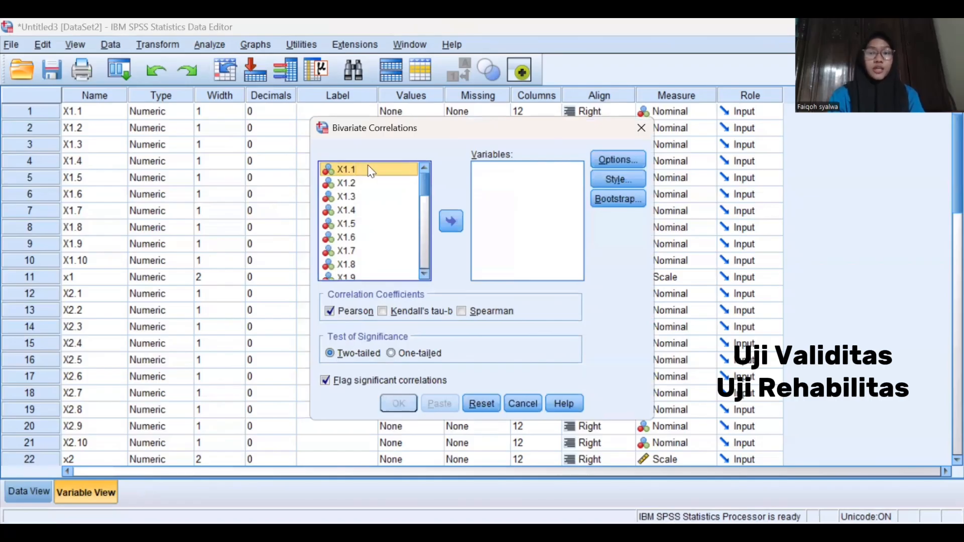
click(427, 273)
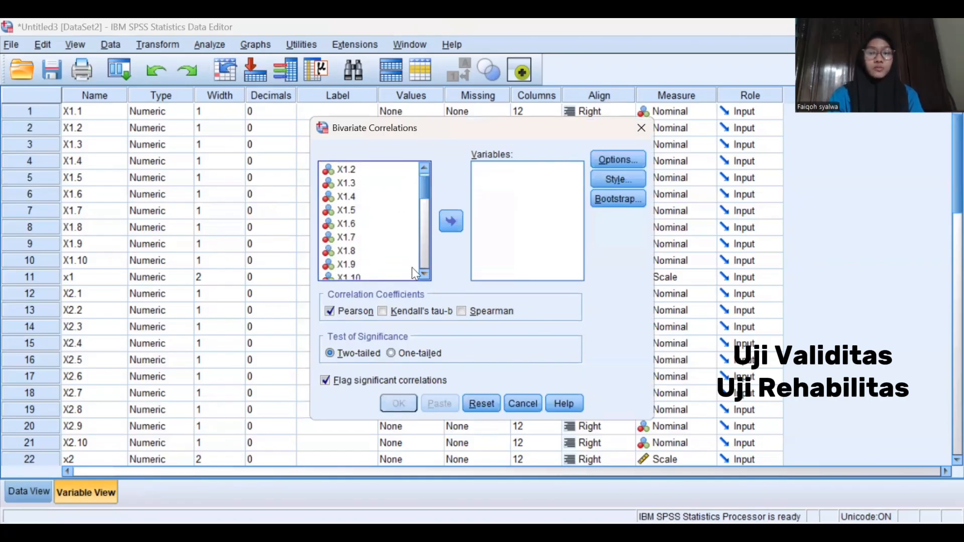
click(425, 273)
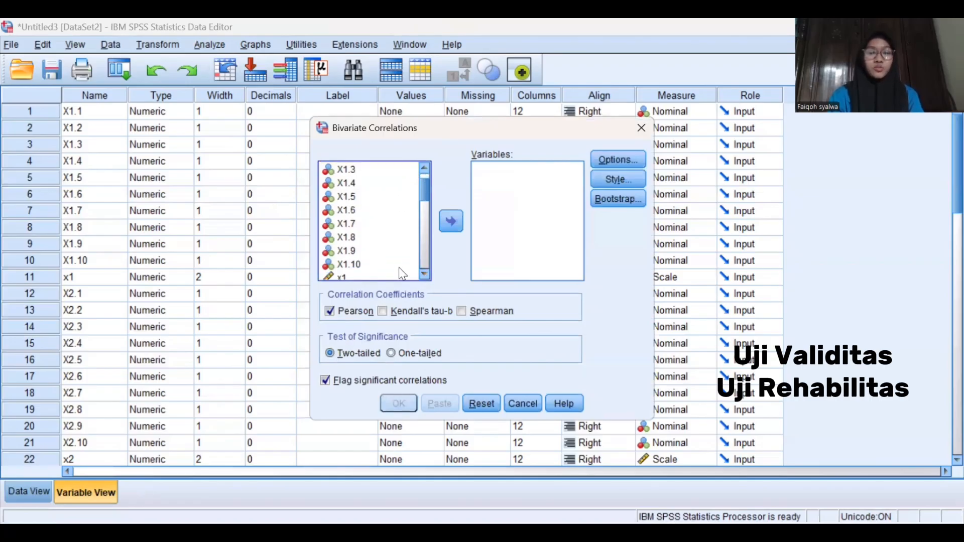
shift+click(374, 274)
click(452, 221)
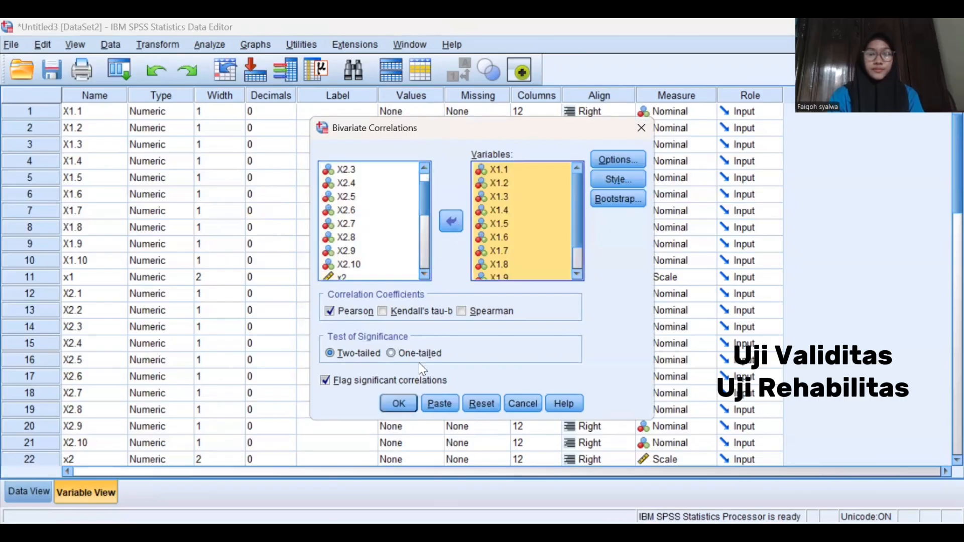
click(397, 404)
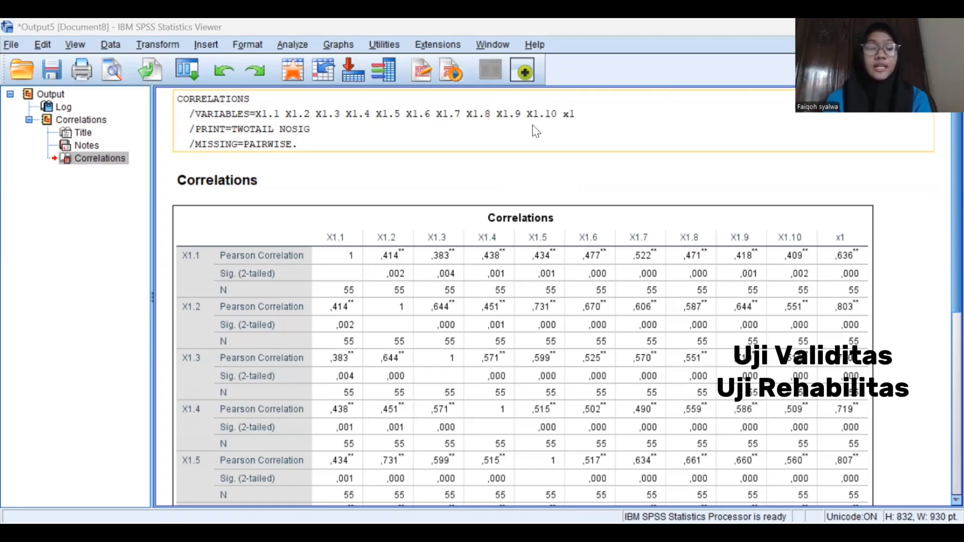
Examine the X1 correlation table, checking each item's Pearson correlation and two-tailed significance against the total x1
scroll(404, 281, down, 5)
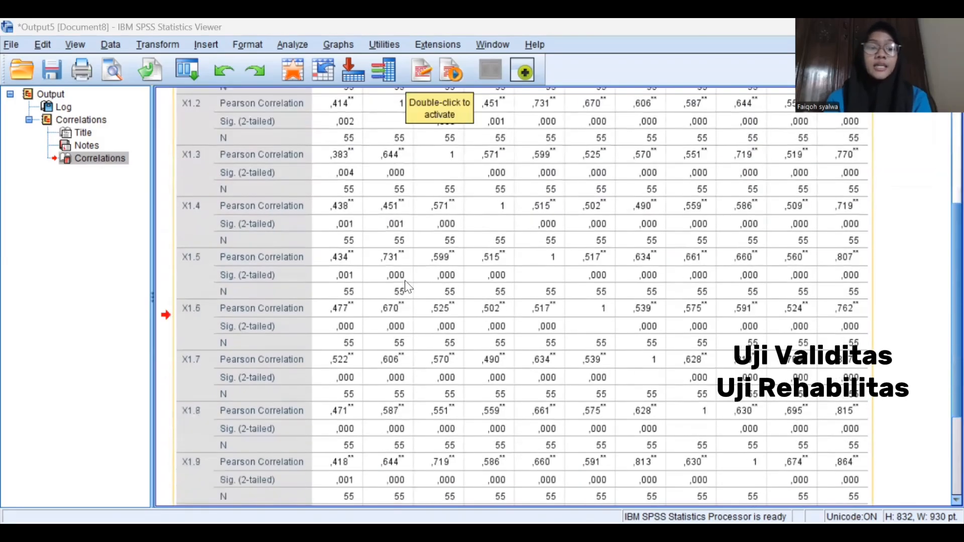
scroll(405, 280, down, 2)
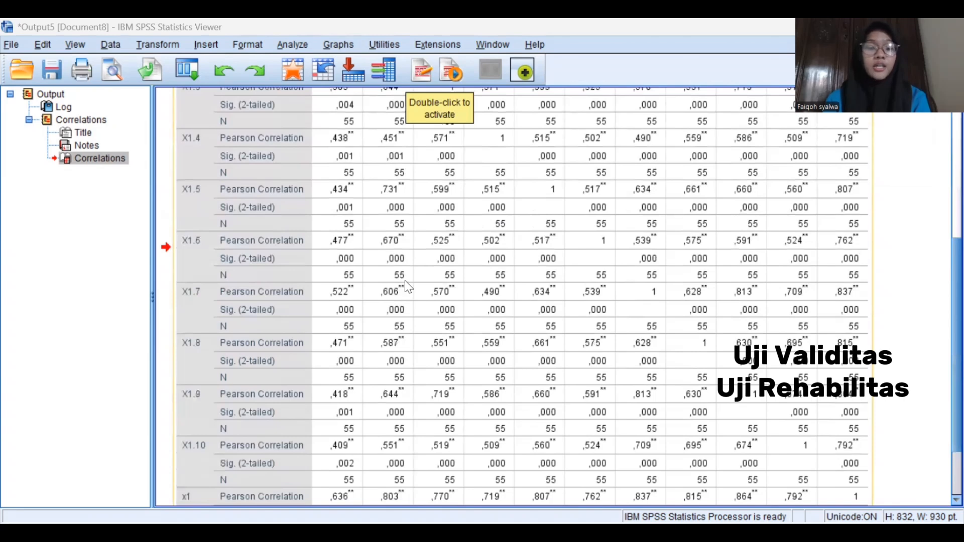
scroll(405, 280, down, 2)
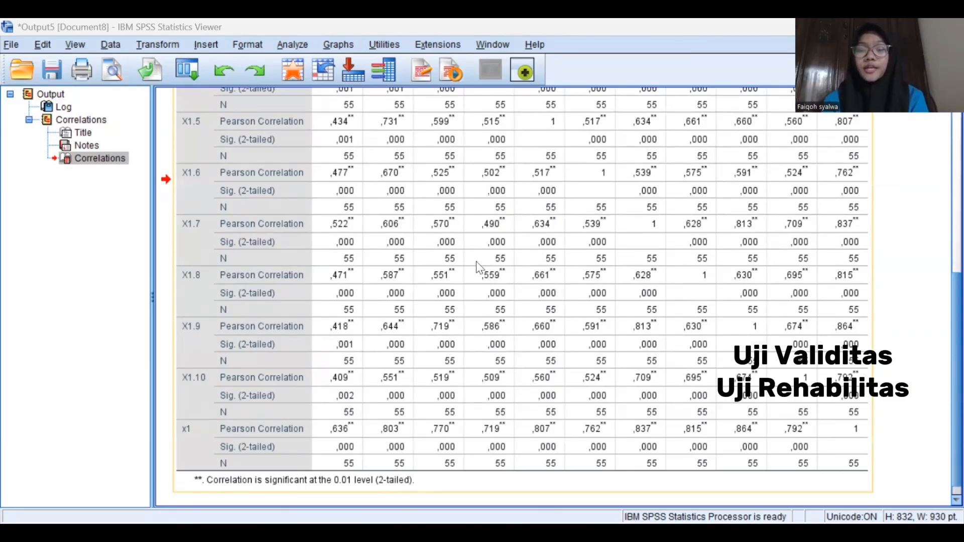
scroll(477, 266, up, 5)
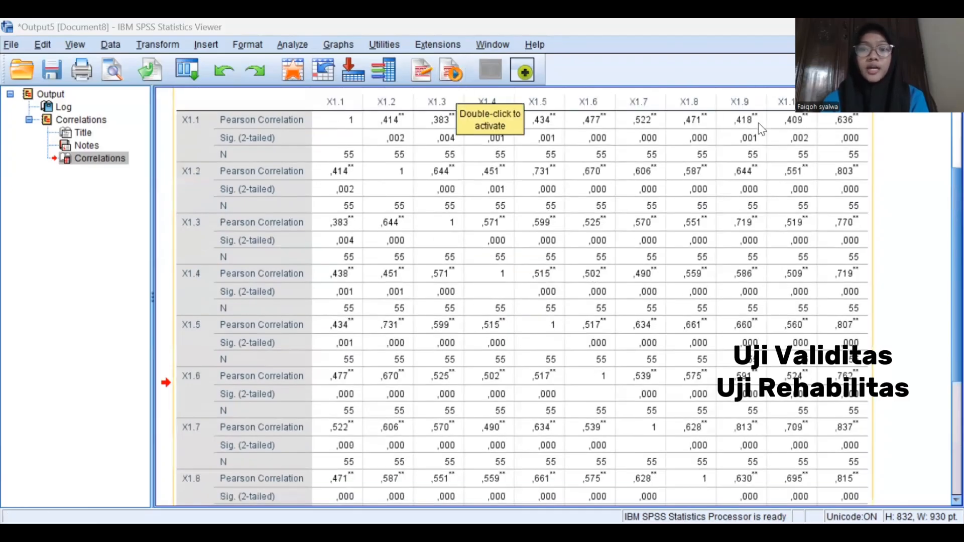
scroll(760, 128, down, 2)
scroll(760, 128, down, 4)
scroll(761, 128, up, 4)
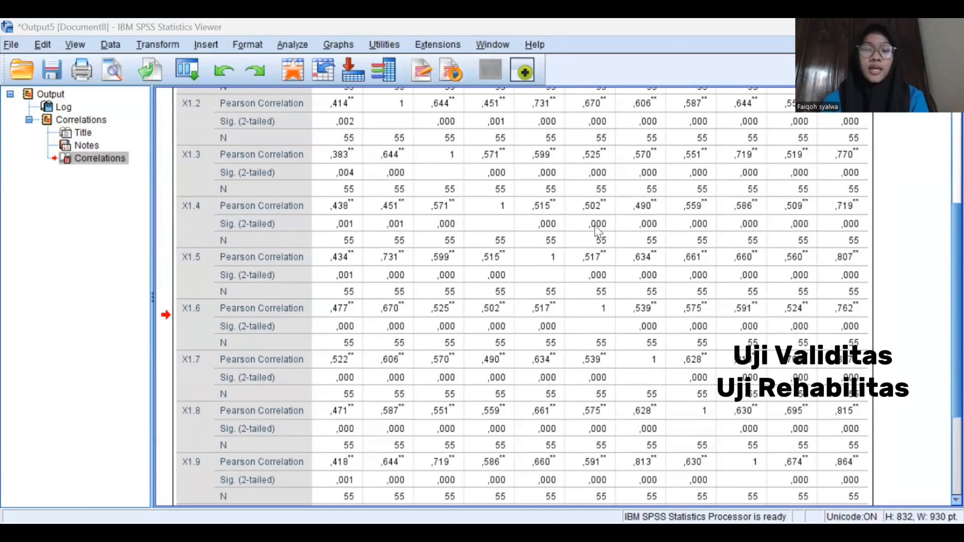
scroll(572, 224, down, 3)
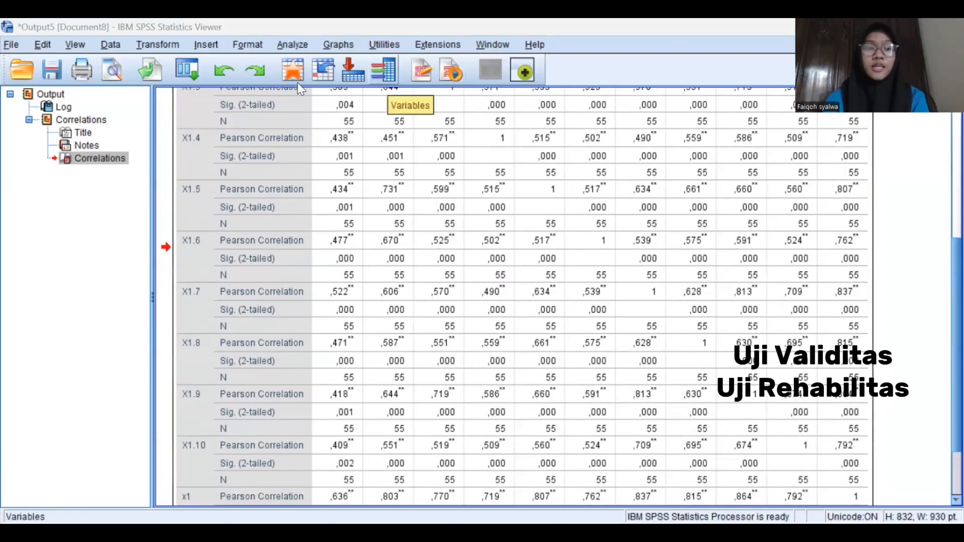
Reopen the Bivariate Correlations setup and reset it to clear the X1 variables from the analysis
click(290, 45)
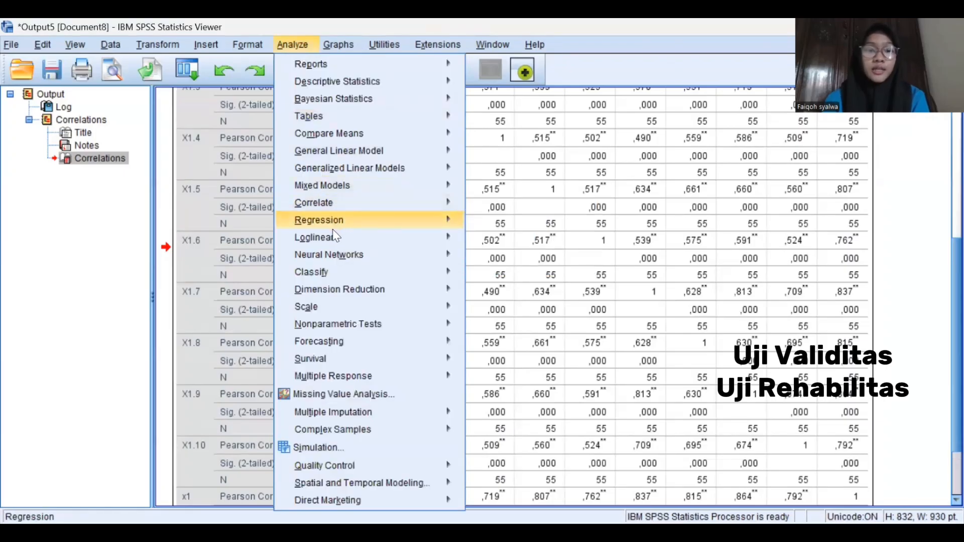
mouse_move(329, 254)
mouse_move(334, 201)
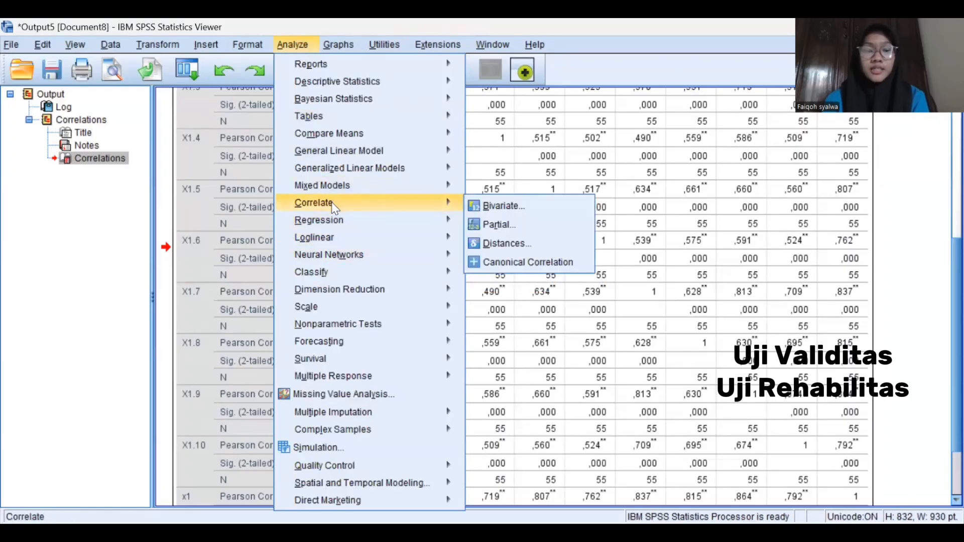
click(496, 204)
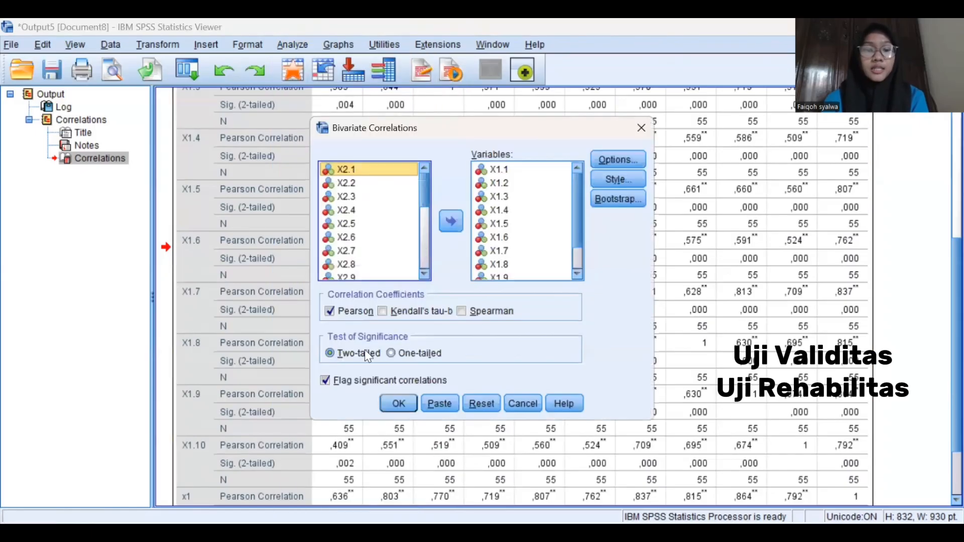
click(476, 404)
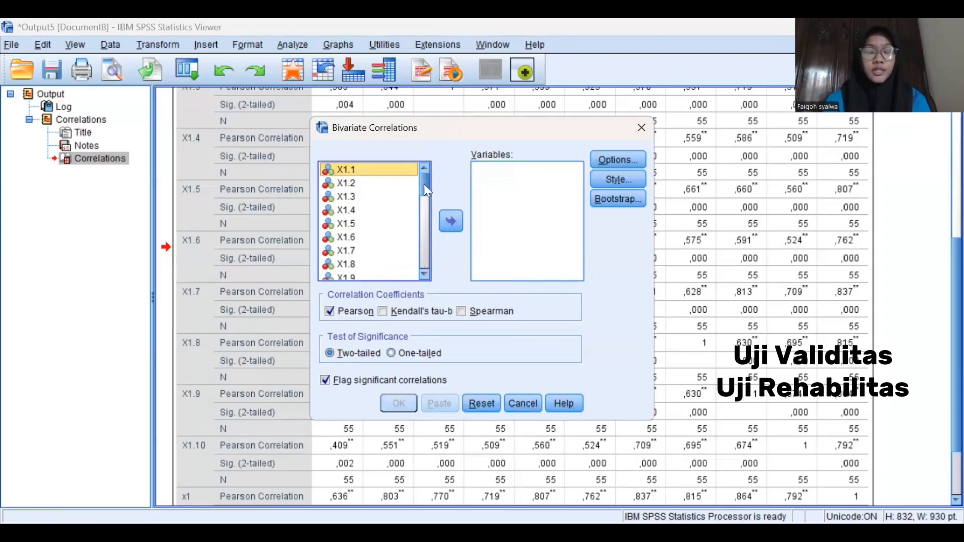
Run the two-tailed Pearson correlation on items X2.1 through X2.10 with the total x2, and review the resulting table
drag(424, 181, 422, 216)
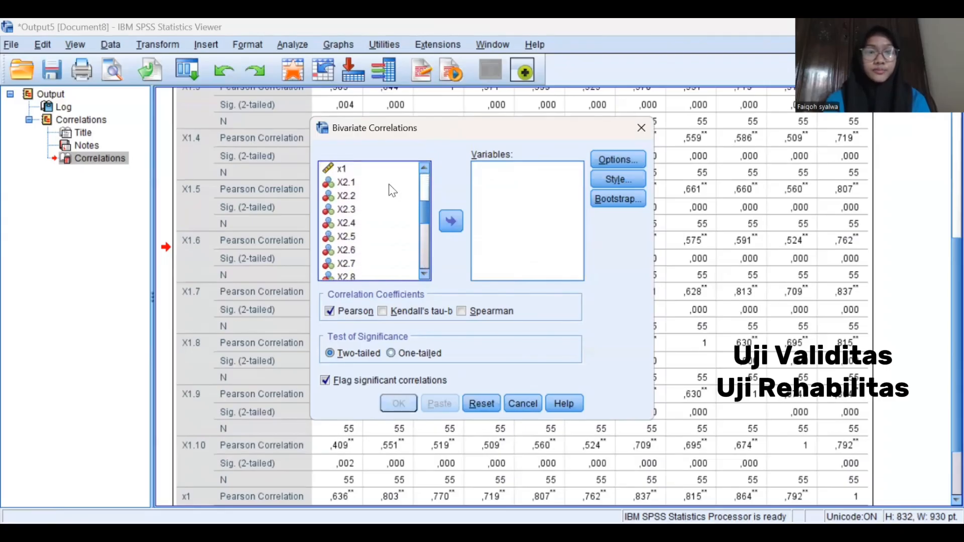
click(354, 184)
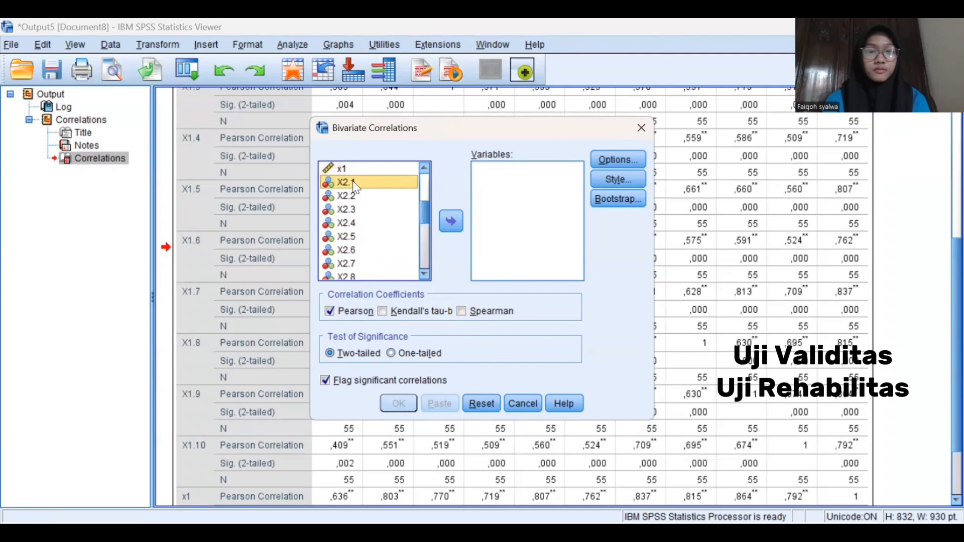
drag(427, 218, 424, 233)
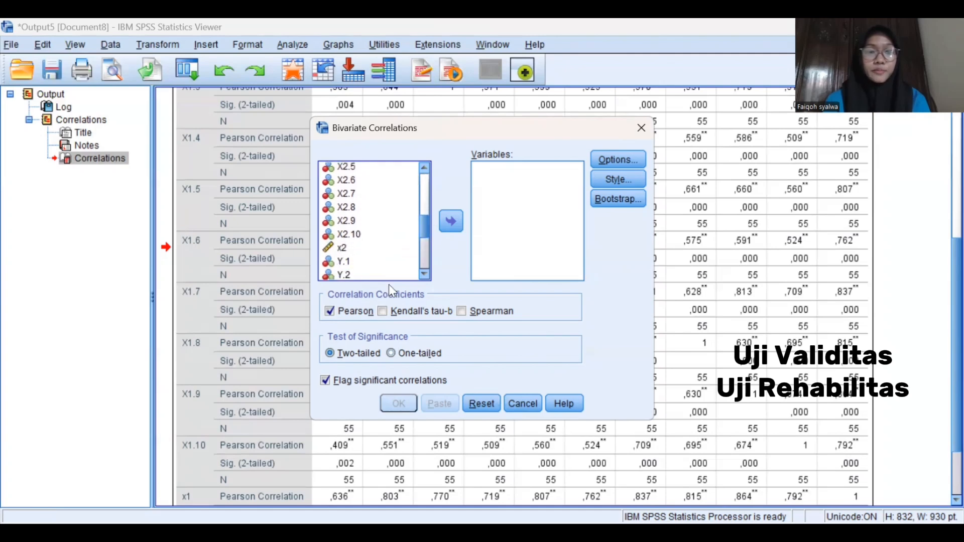
shift+click(366, 247)
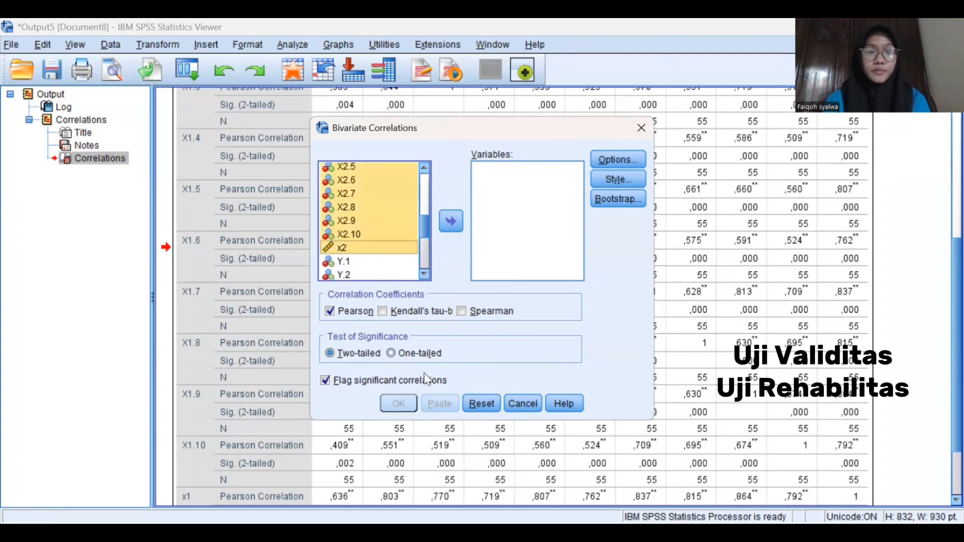
click(450, 221)
click(403, 404)
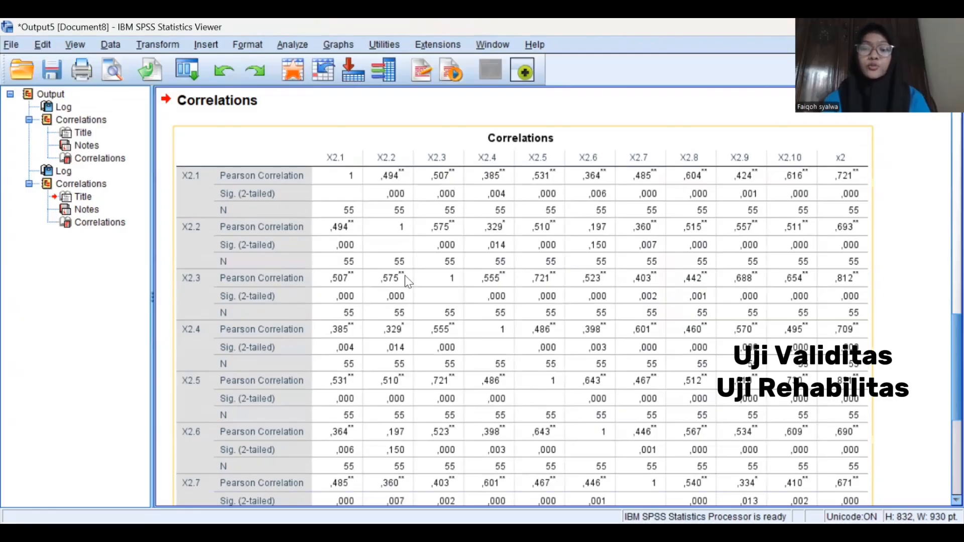
scroll(406, 277, down, 5)
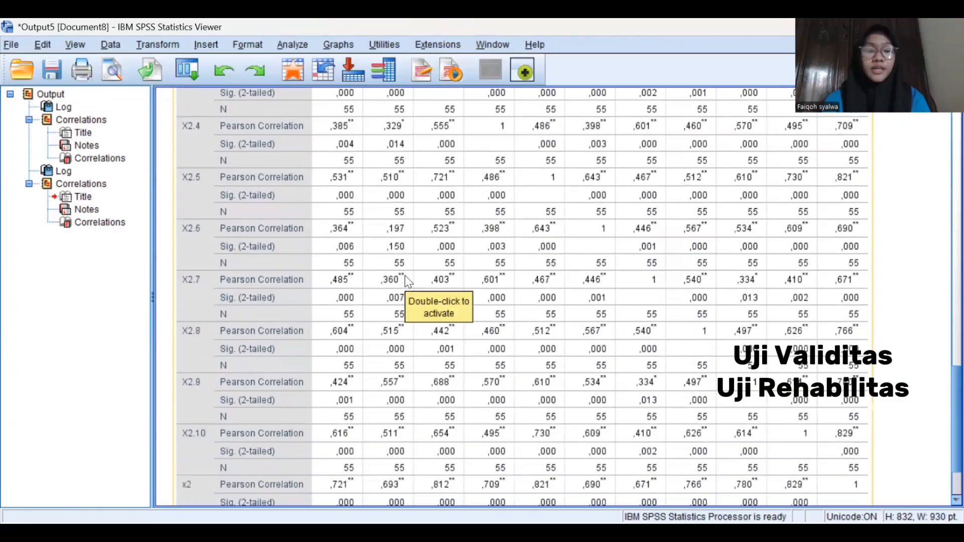
scroll(405, 276, down, 2)
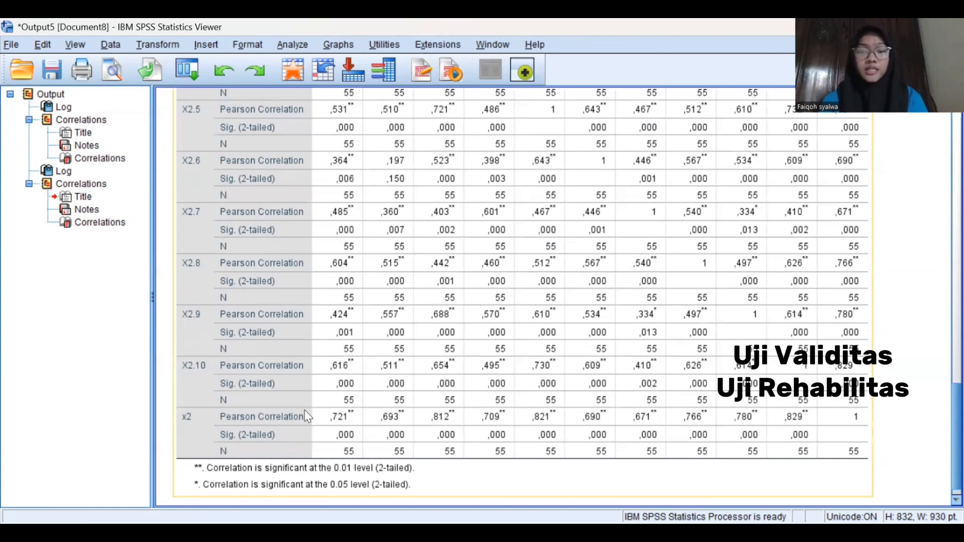
scroll(431, 325, up, 3)
scroll(430, 325, up, 9)
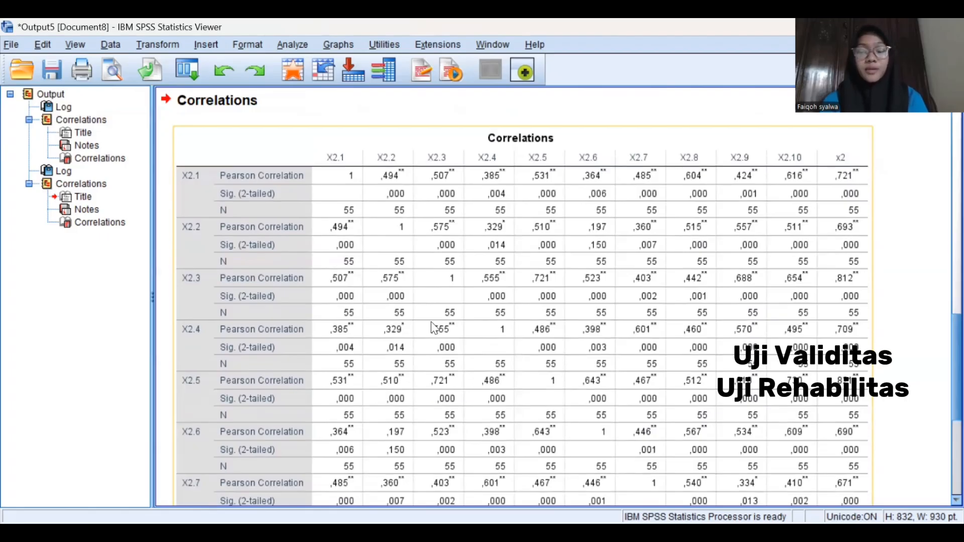
Run a new two-tailed Pearson bivariate correlation on only Y.1 through Y.10 and the total y, and review its table
click(292, 45)
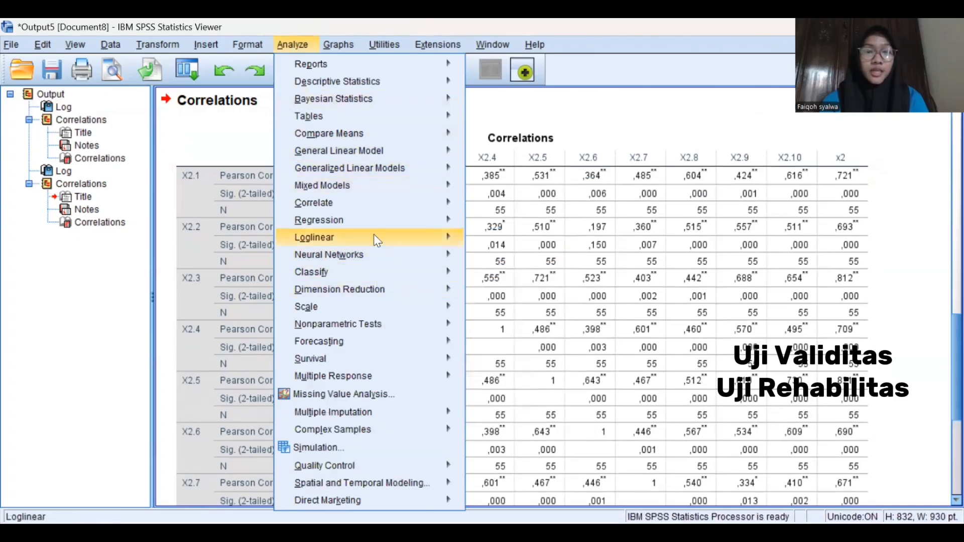
mouse_move(367, 208)
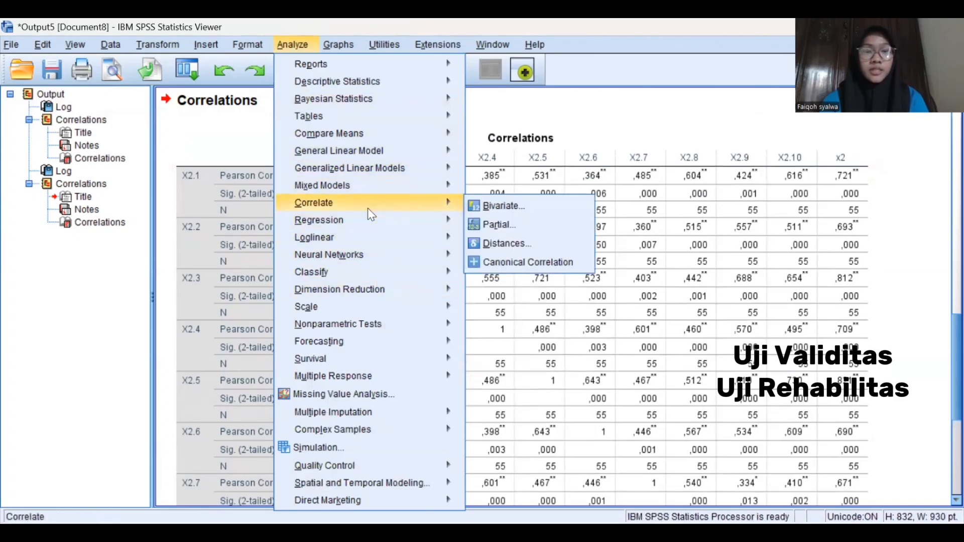
click(493, 207)
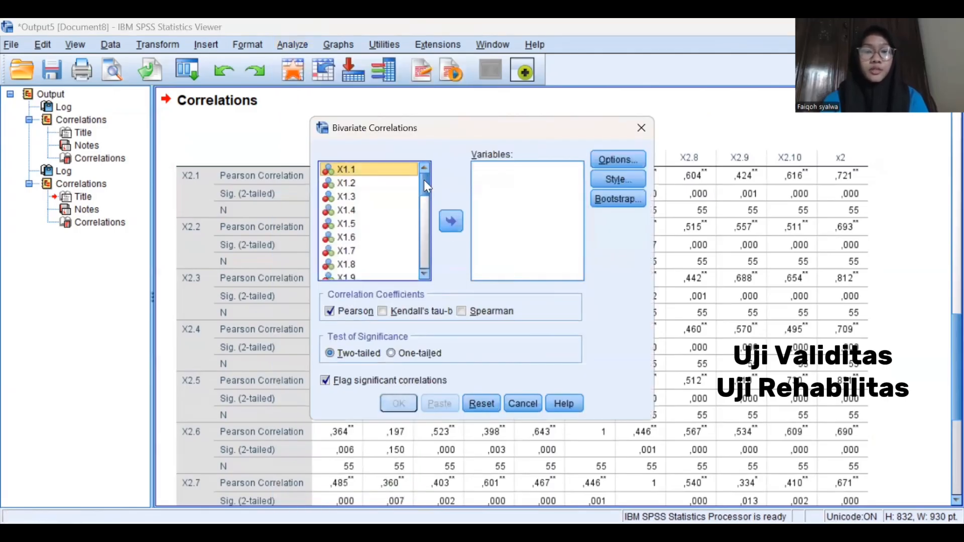
drag(423, 179, 422, 245)
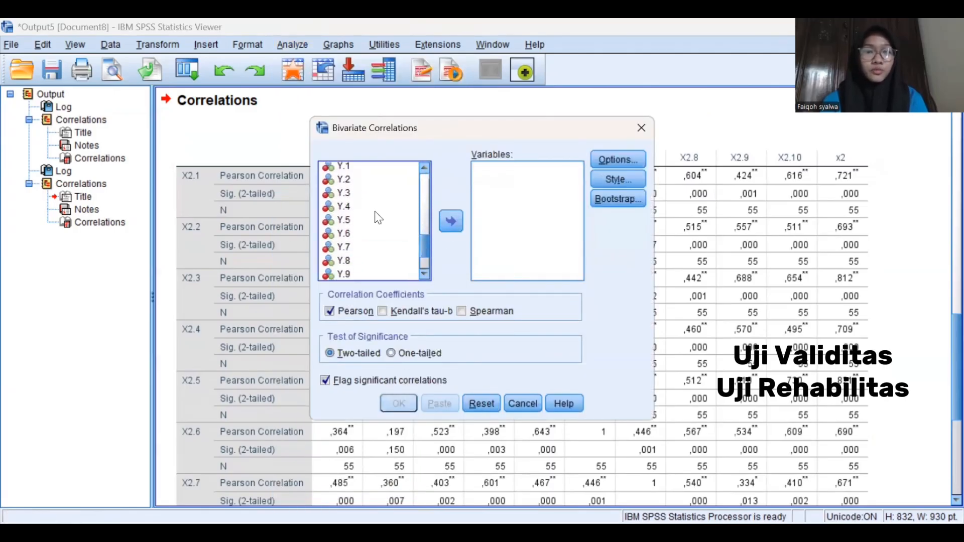
click(336, 167)
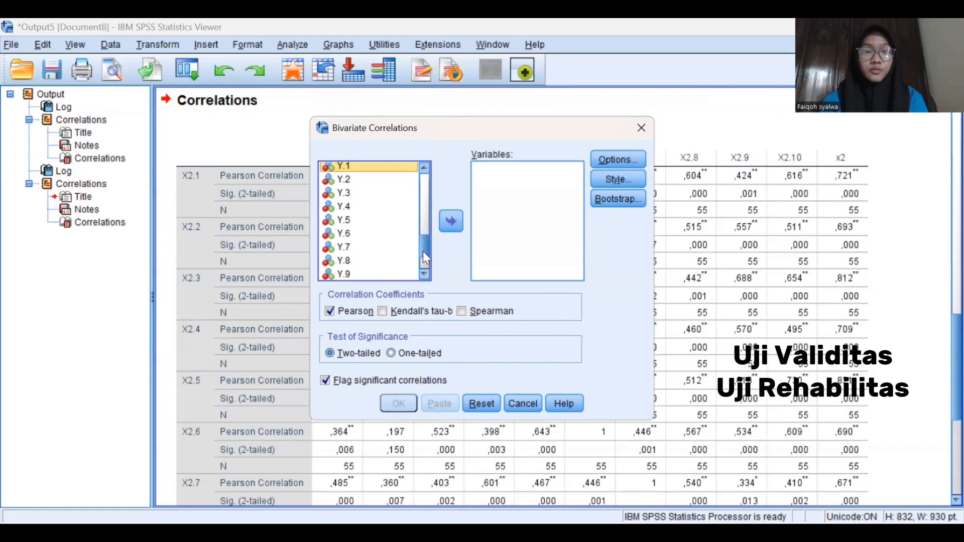
drag(423, 252, 406, 272)
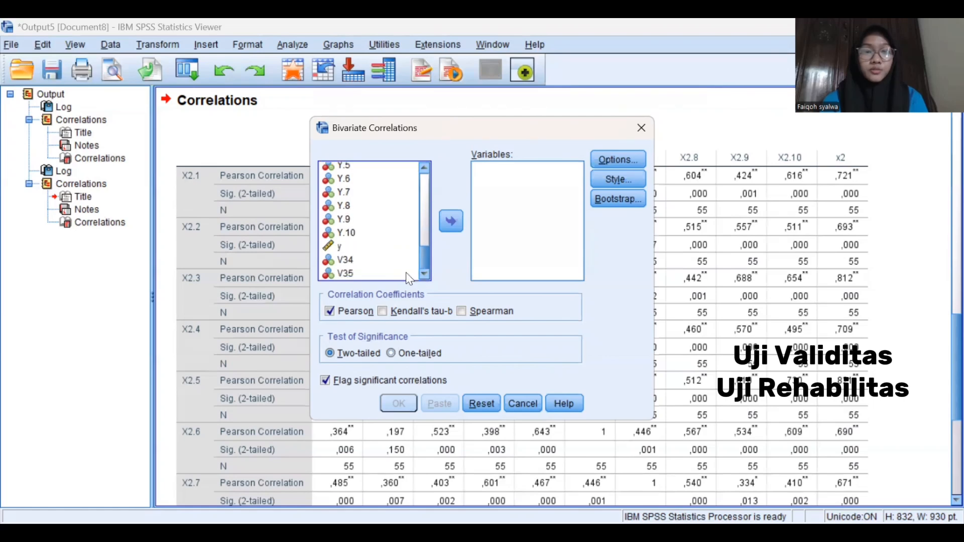
shift+click(348, 242)
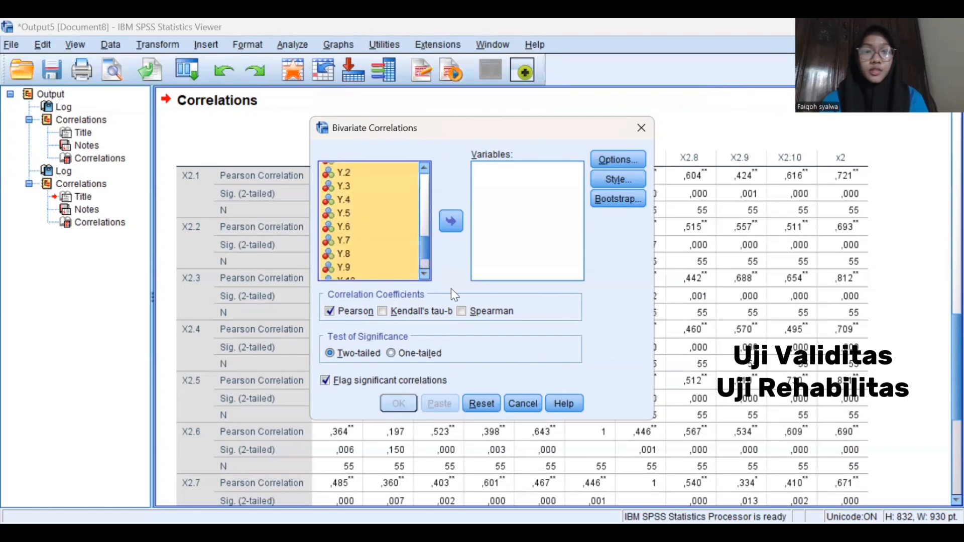
click(451, 222)
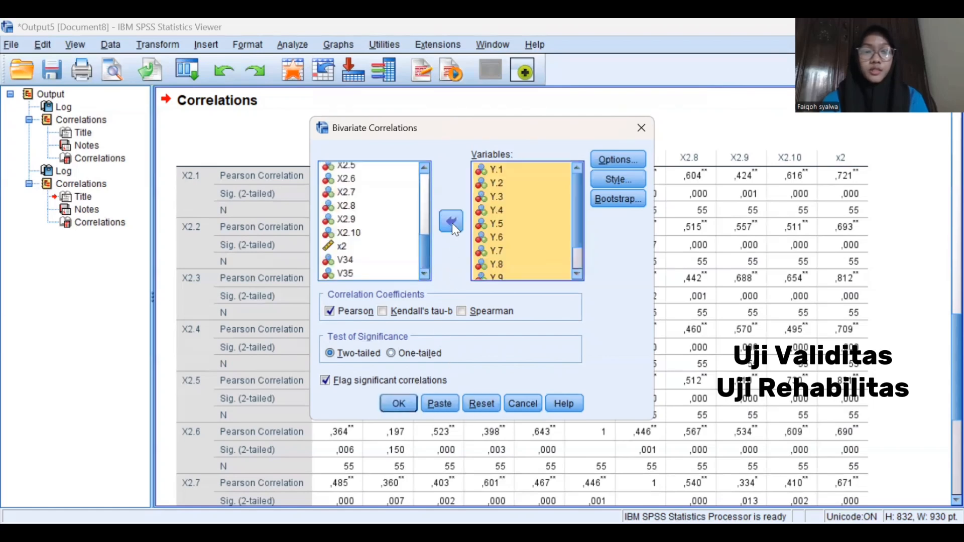
click(402, 402)
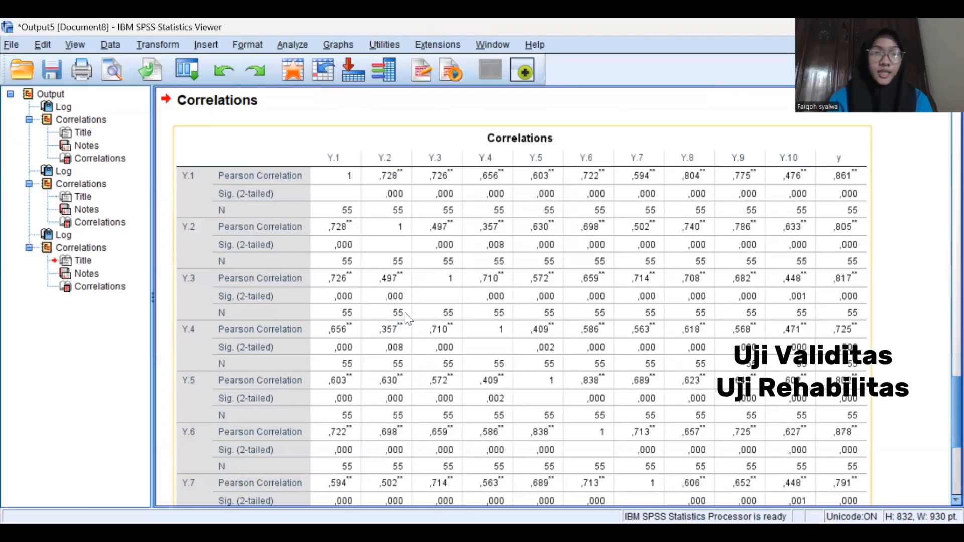
scroll(404, 312, down, 5)
scroll(404, 312, down, 2)
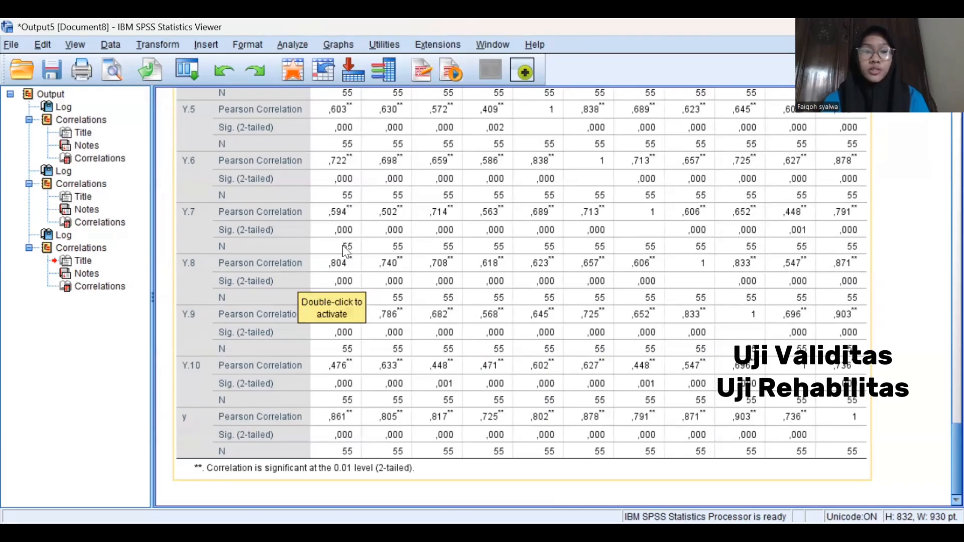
Set up a reliability analysis with the Alpha model on items X1.1 through X1.10, leaving out the total x1
scroll(389, 296, up, 5)
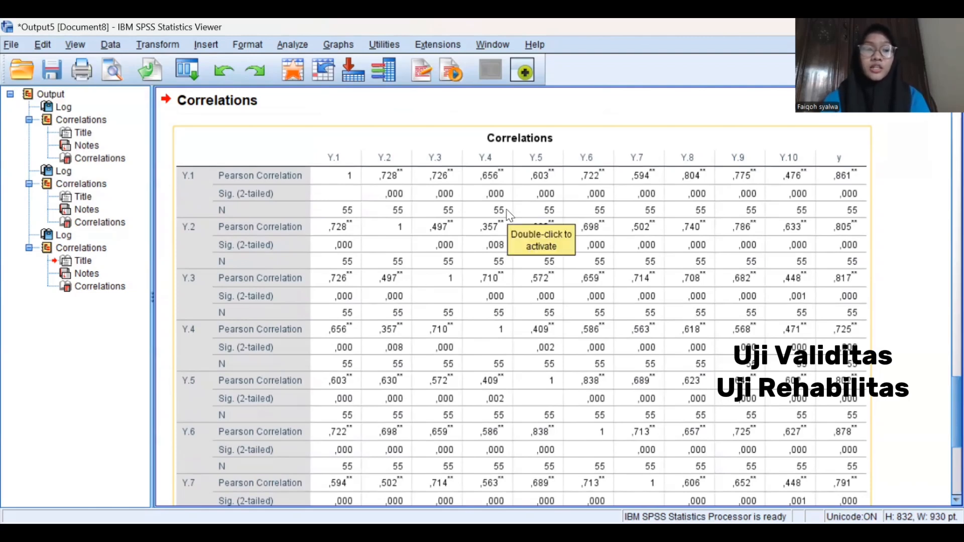
click(491, 216)
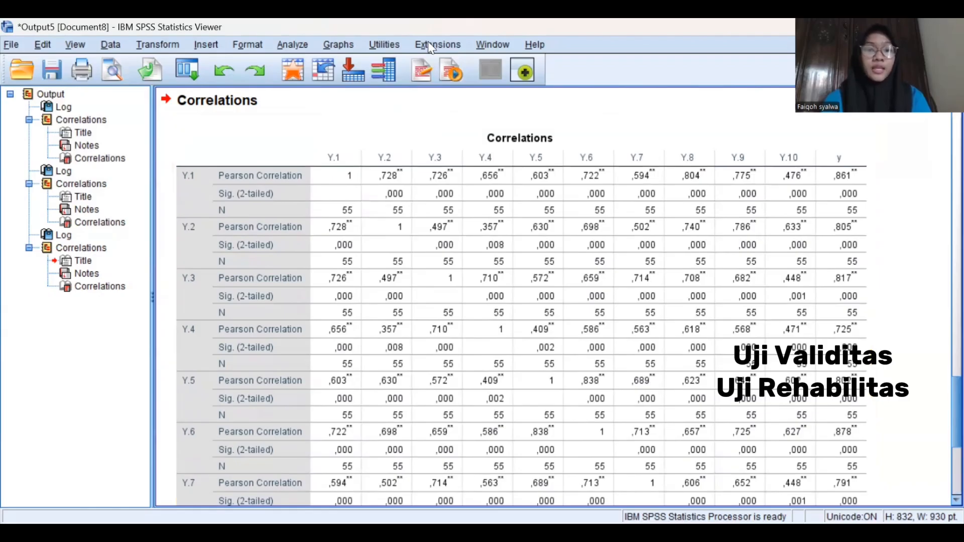
click(294, 45)
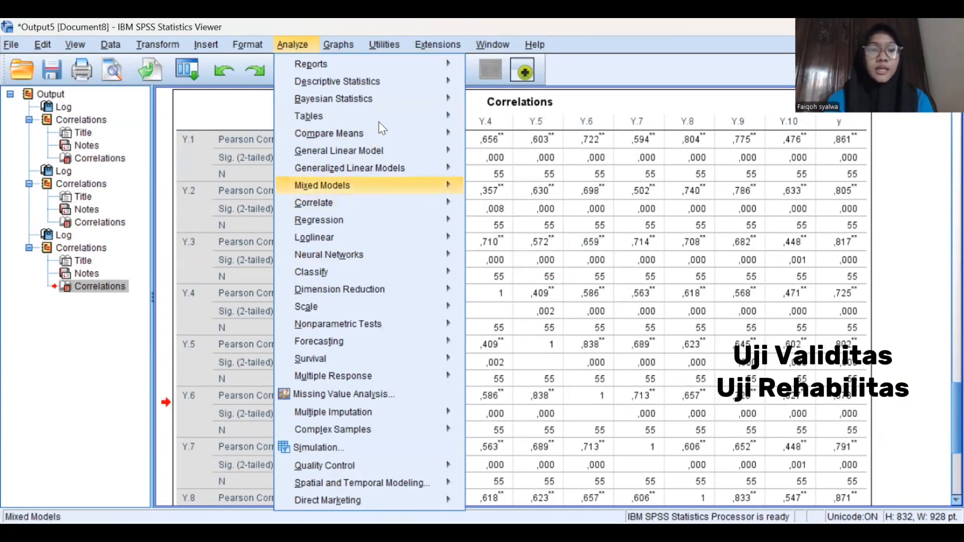
mouse_move(382, 123)
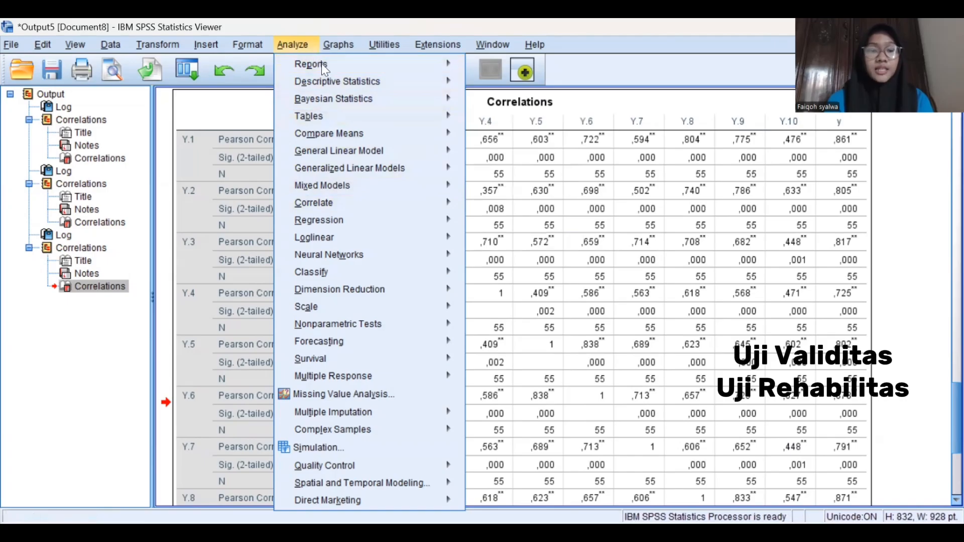
mouse_move(387, 305)
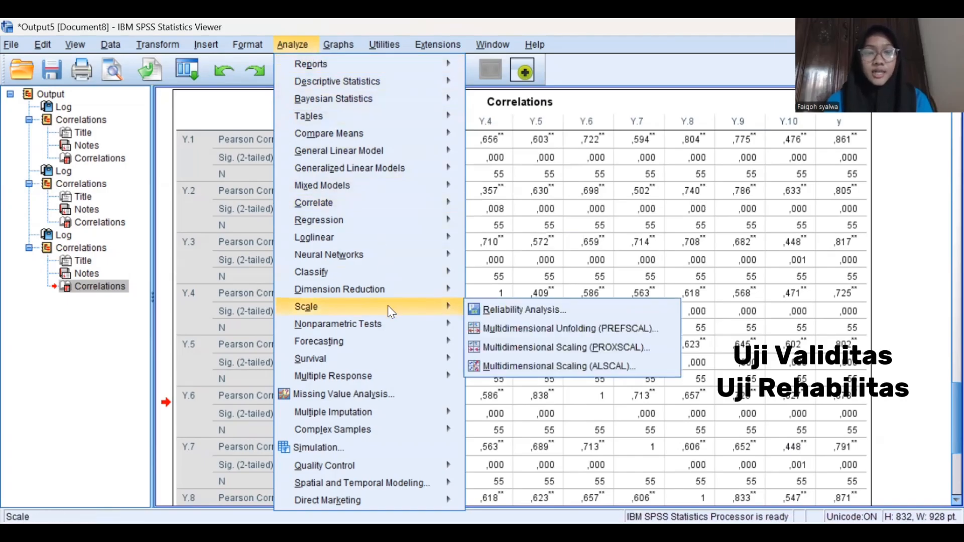
click(530, 309)
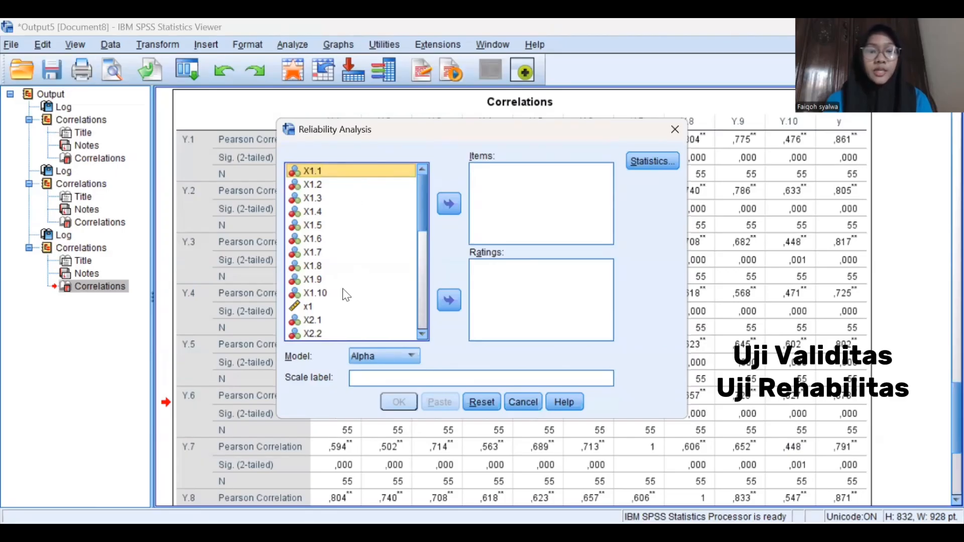
shift+click(380, 295)
click(453, 203)
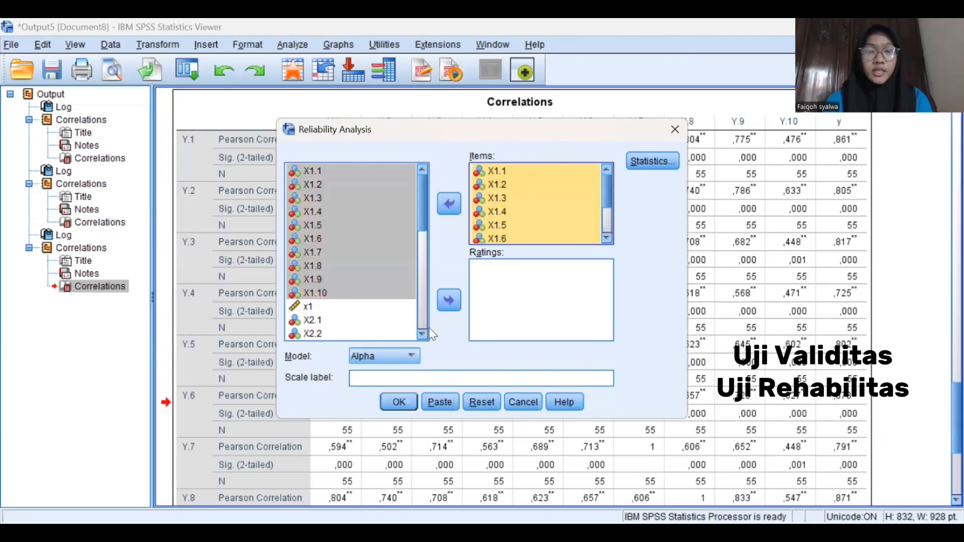
Run the X1 reliability analysis and review its Case Processing Summary and Reliability Statistics tables
click(396, 404)
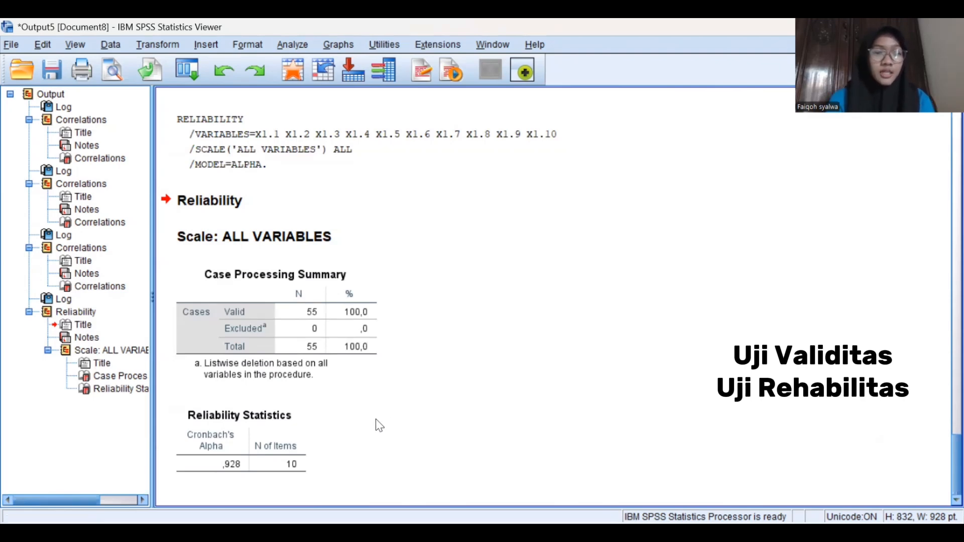
click(244, 364)
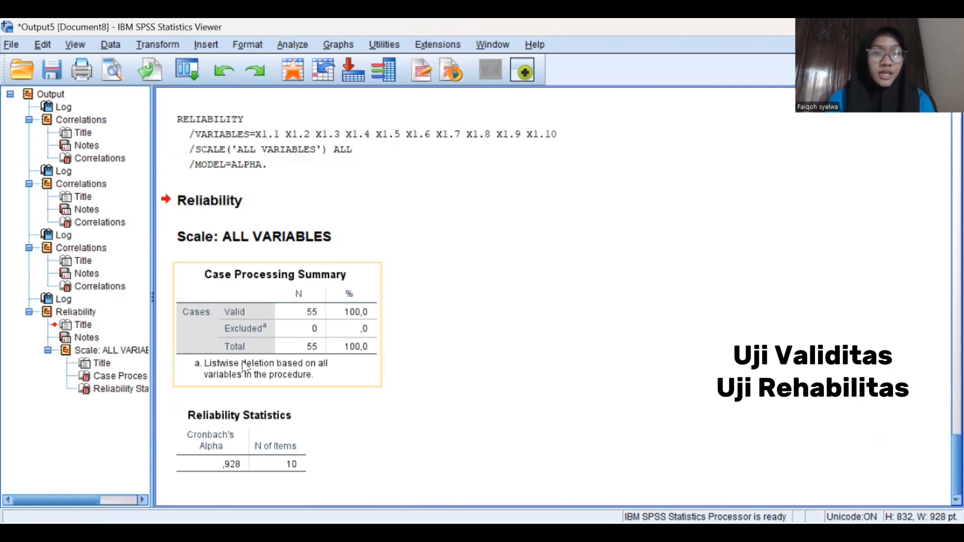
click(230, 417)
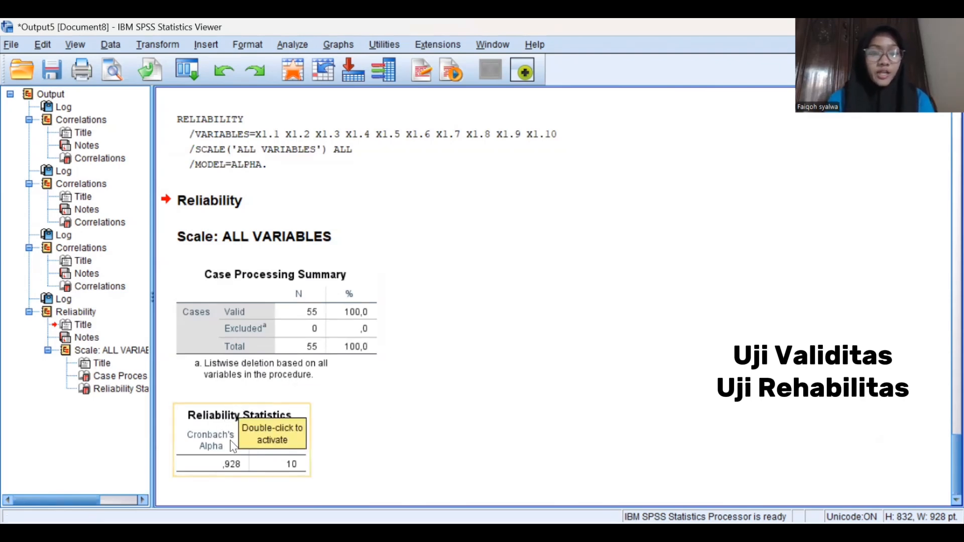
click(368, 432)
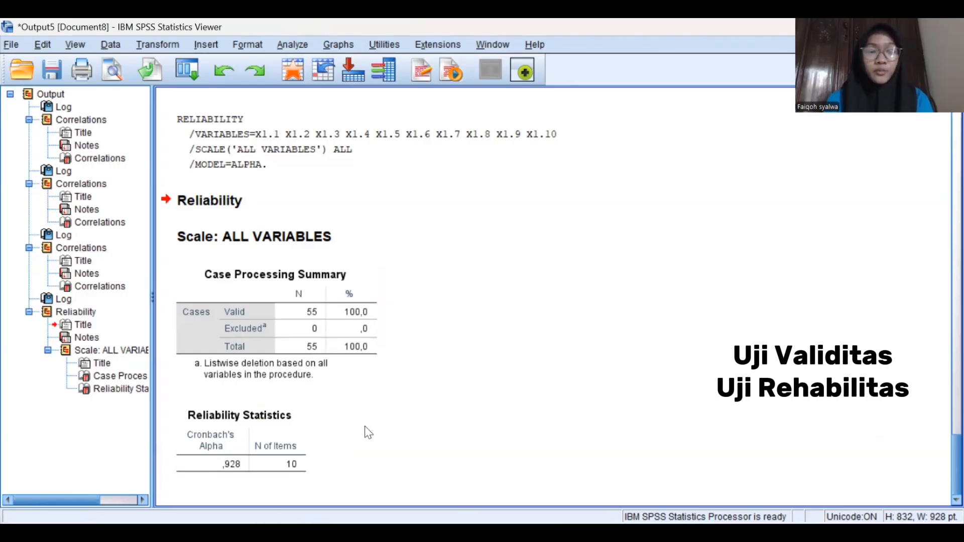
click(290, 425)
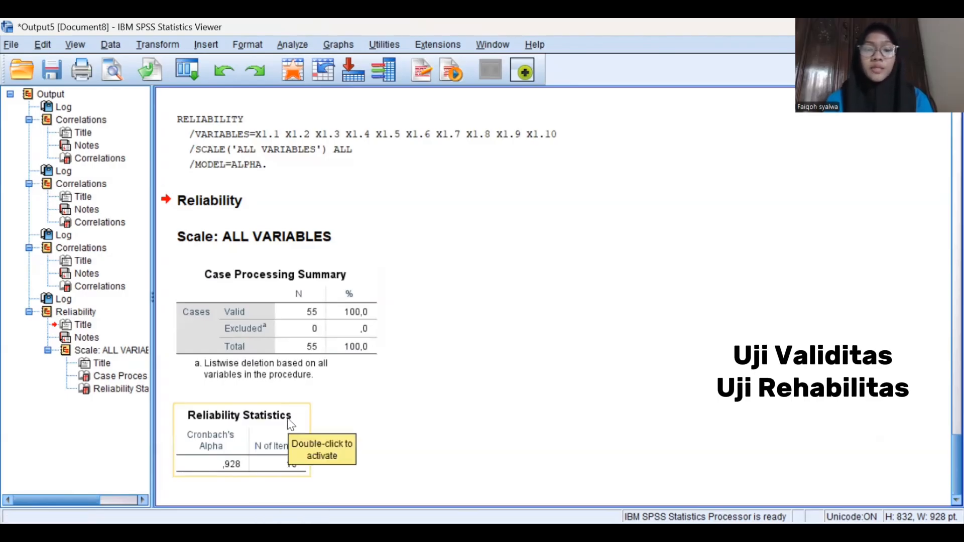
Reopen the Reliability Analysis setup and reset it to clear the X1 items
click(288, 45)
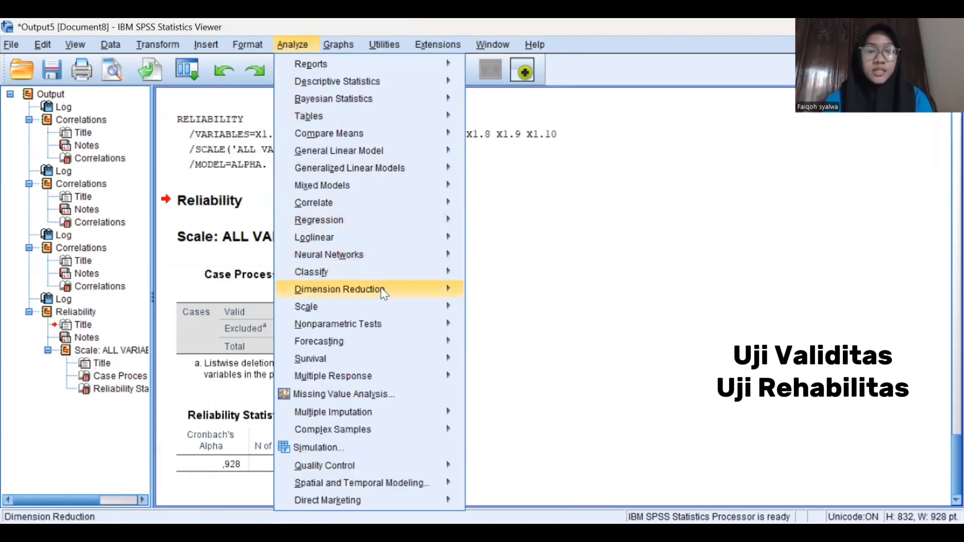
mouse_move(381, 310)
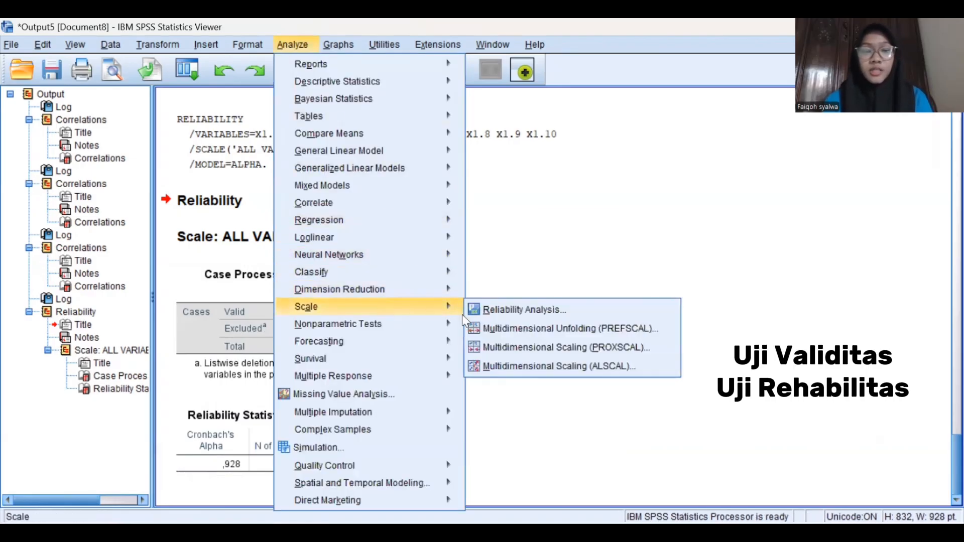
click(496, 310)
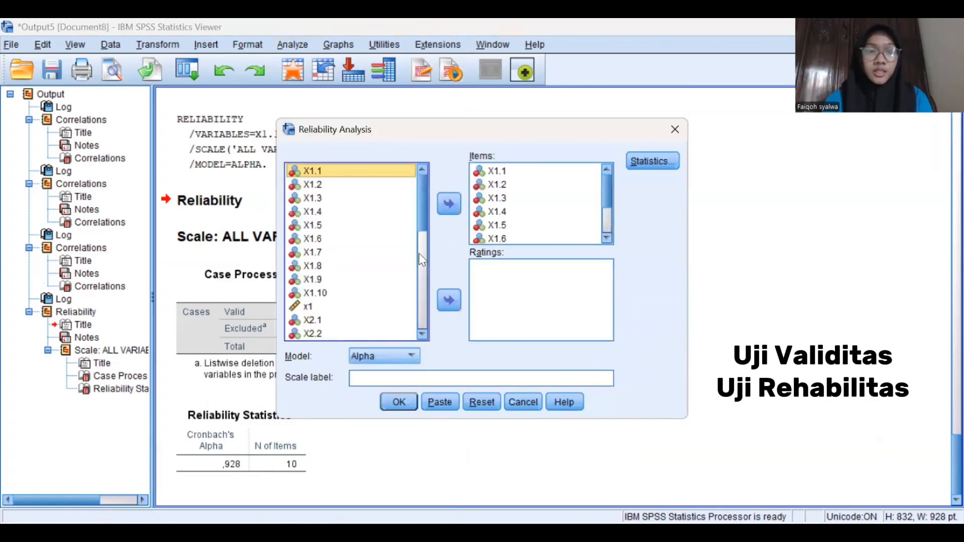
click(480, 402)
Run the Alpha reliability analysis on items X2.1 through X2.10 without the total x2, and check the Cronbach's Alpha in the output
scroll(355, 327, down, 1)
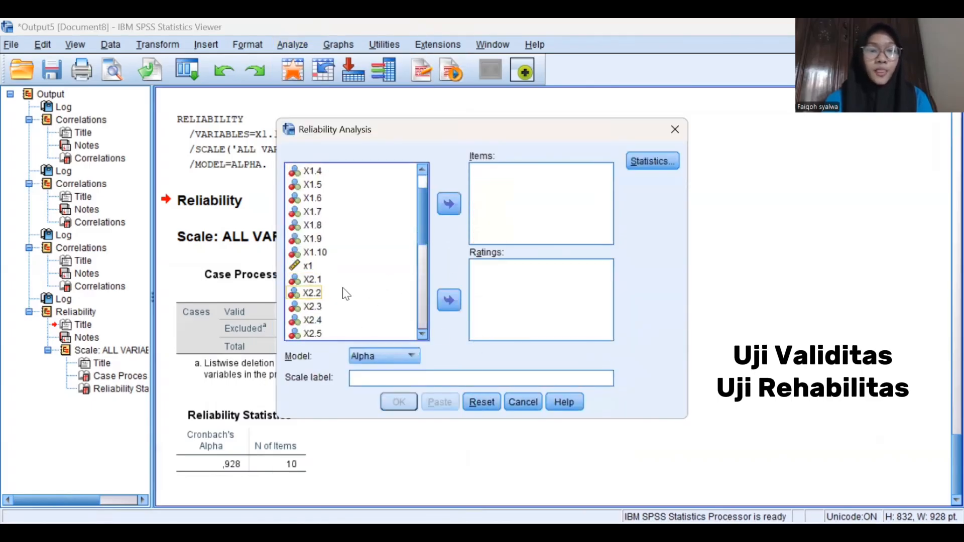
drag(424, 213, 421, 242)
click(321, 193)
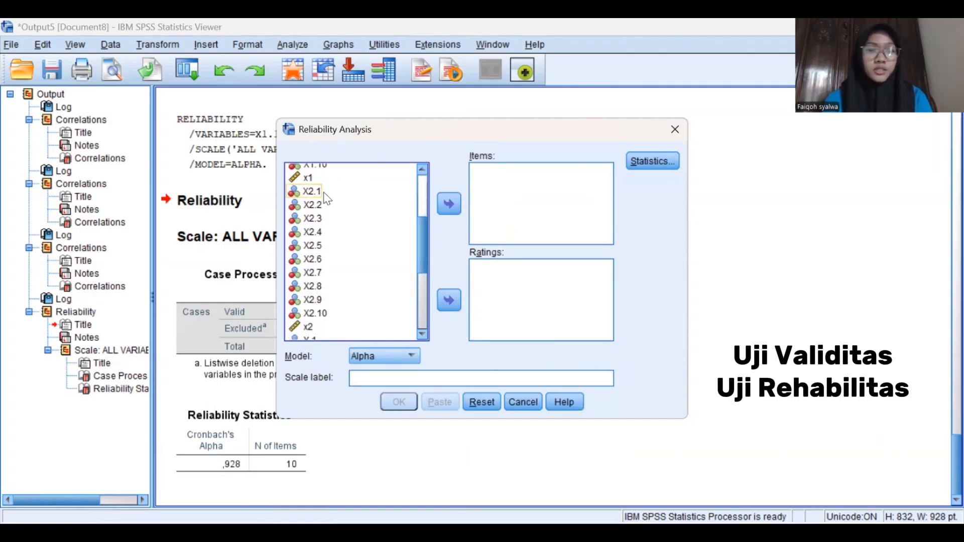
click(321, 193)
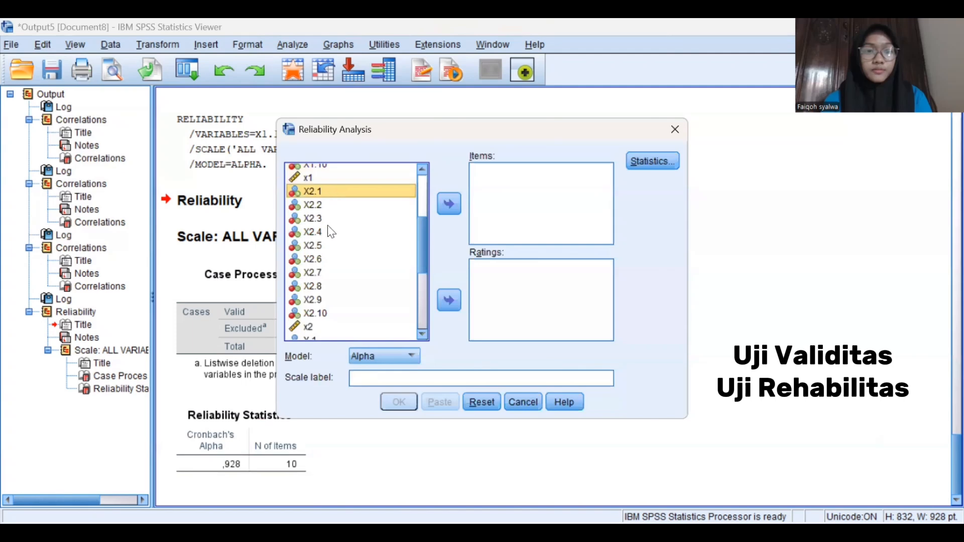
shift+click(325, 314)
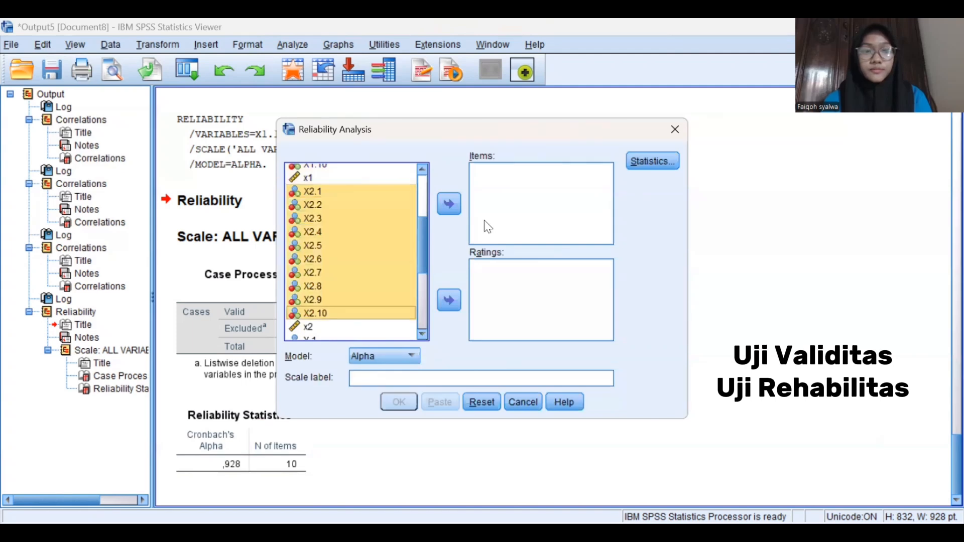
click(448, 204)
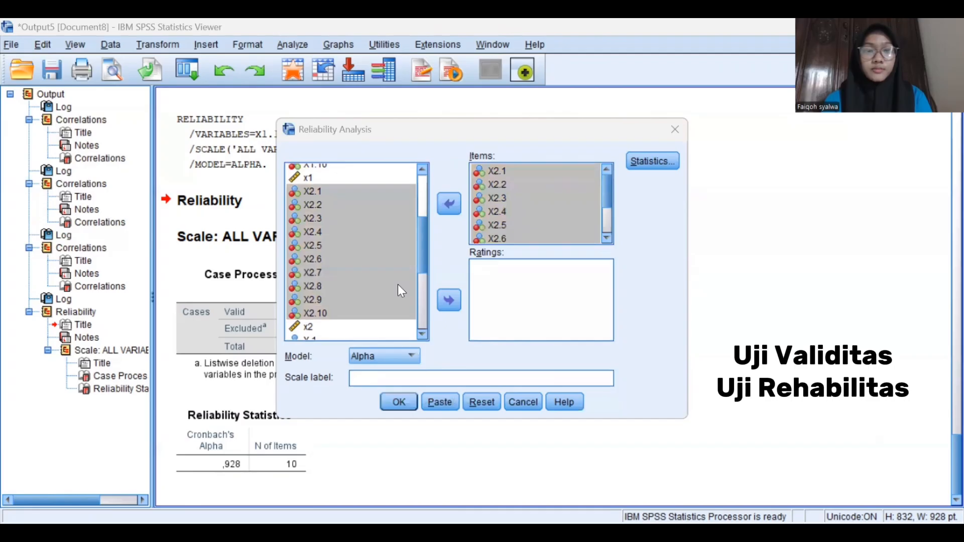
click(380, 419)
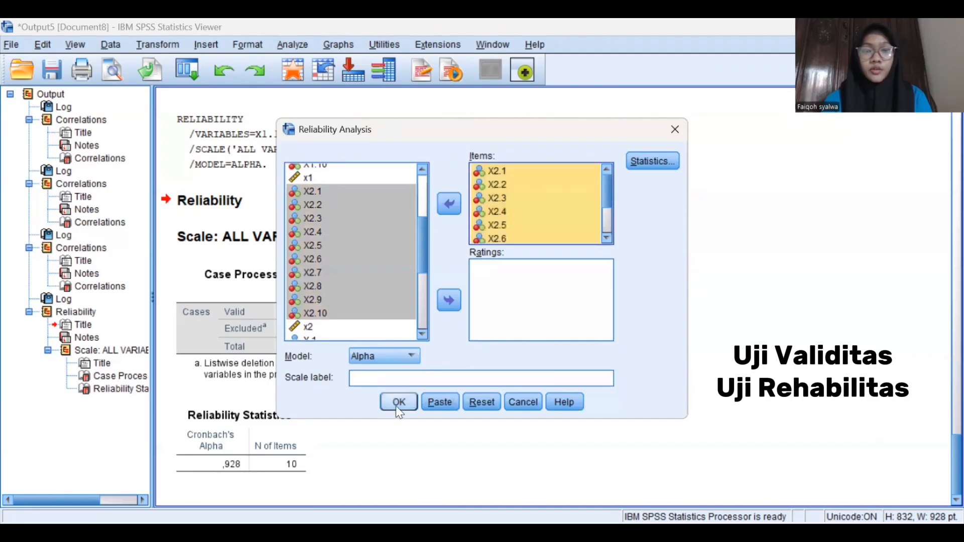
click(397, 409)
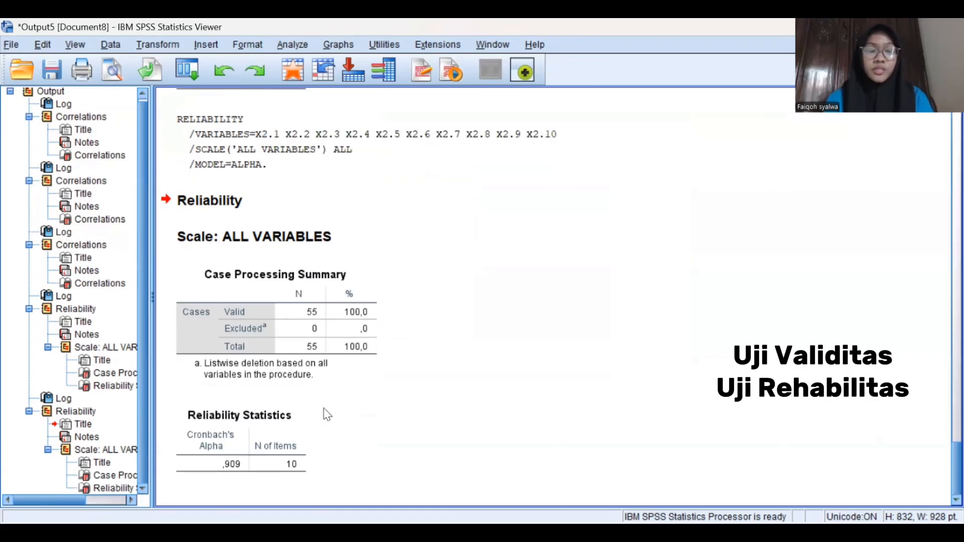
click(214, 467)
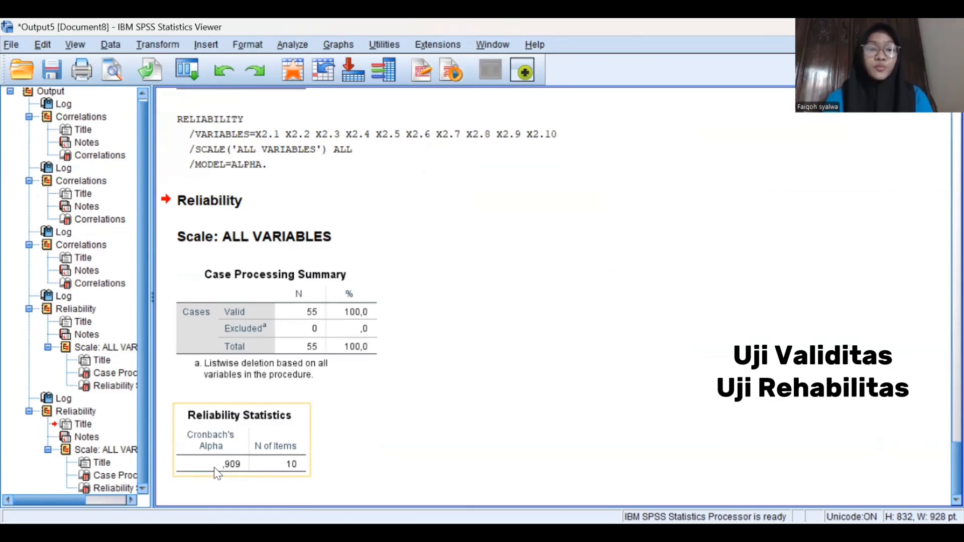
Return to the Reliability Analysis setup and reset it to remove the X2 items
click(290, 45)
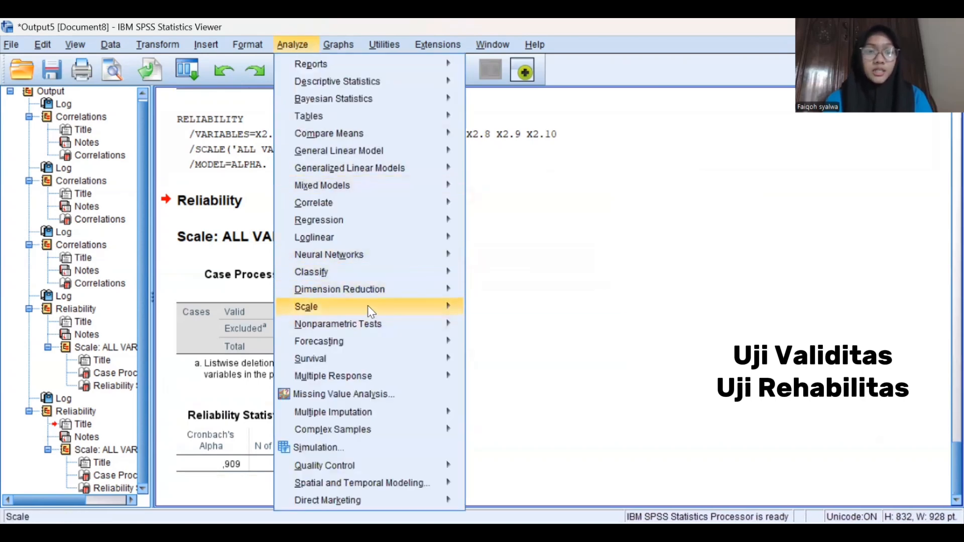
mouse_move(368, 305)
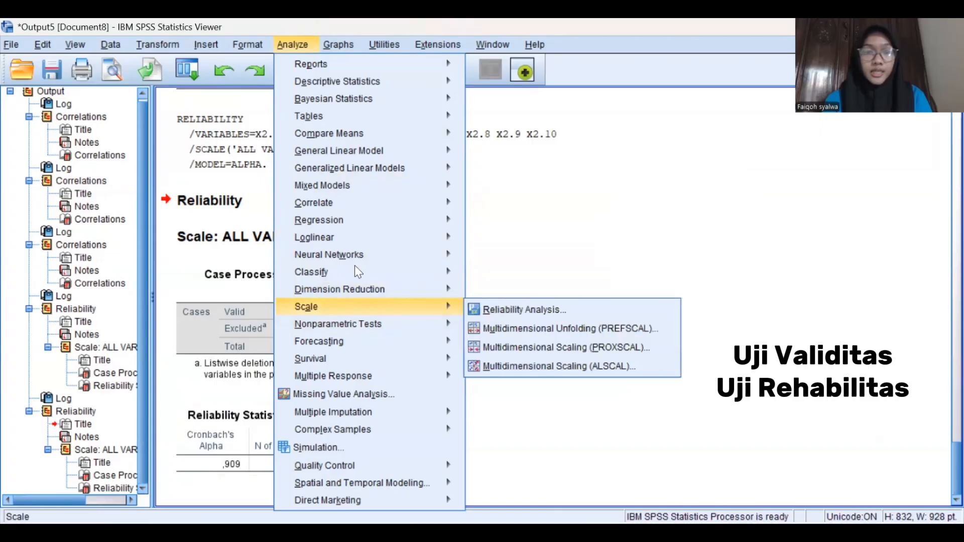
click(493, 306)
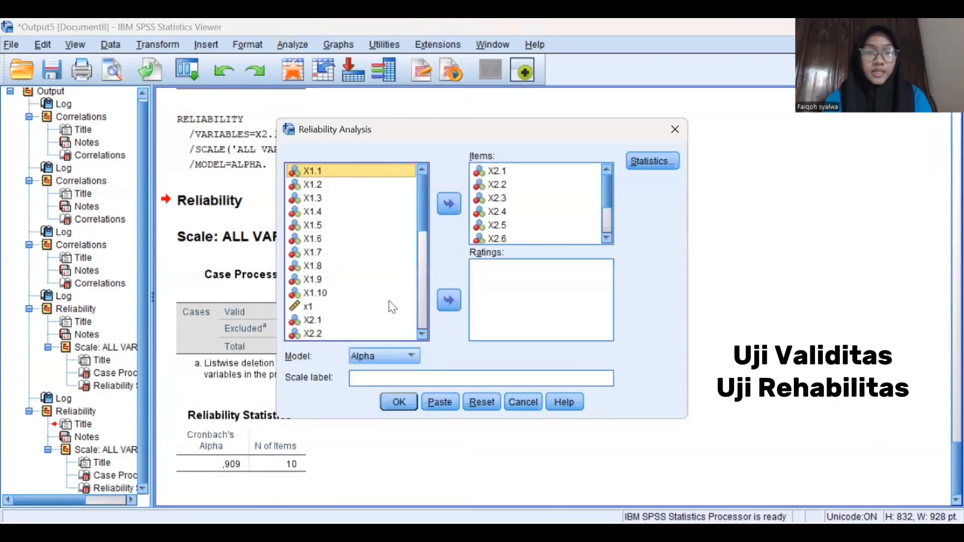
click(474, 404)
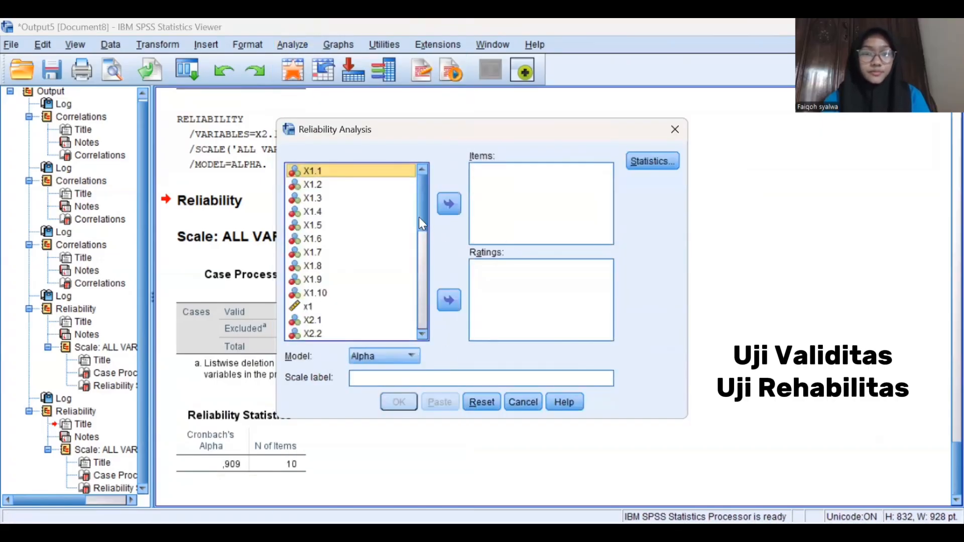
Run the Alpha reliability analysis on items Y.1 through Y.10 without the total y, and check the Cronbach's Alpha in the output
drag(419, 216, 415, 295)
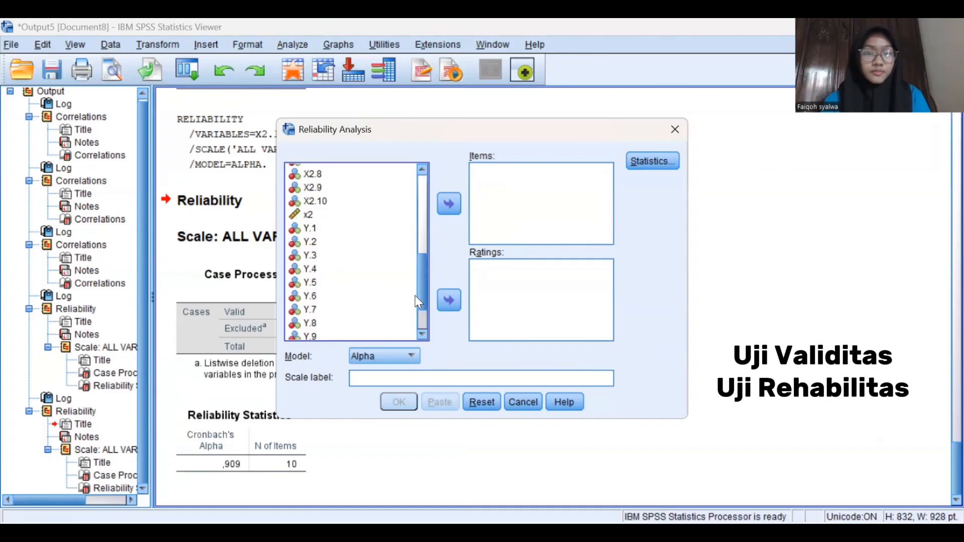
click(311, 230)
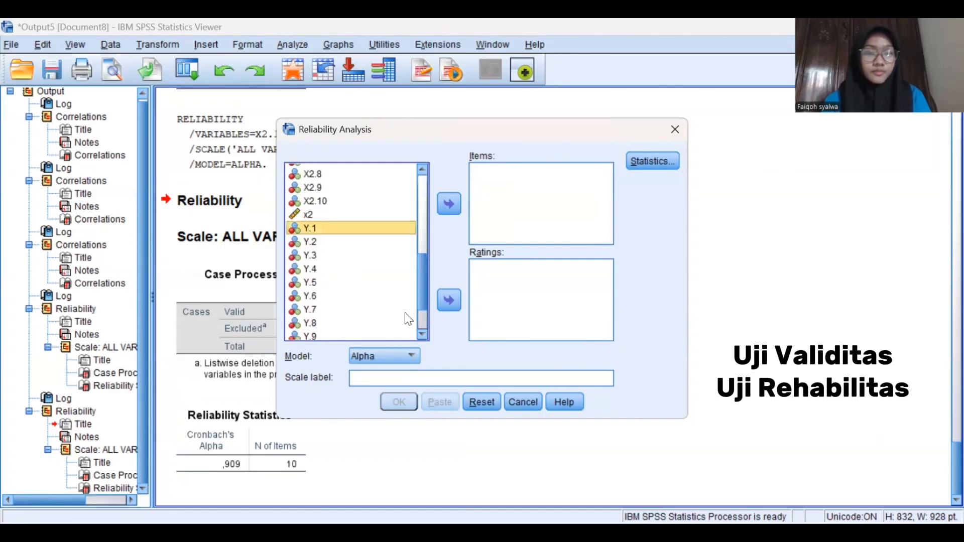
click(423, 334)
click(422, 334)
shift+click(354, 320)
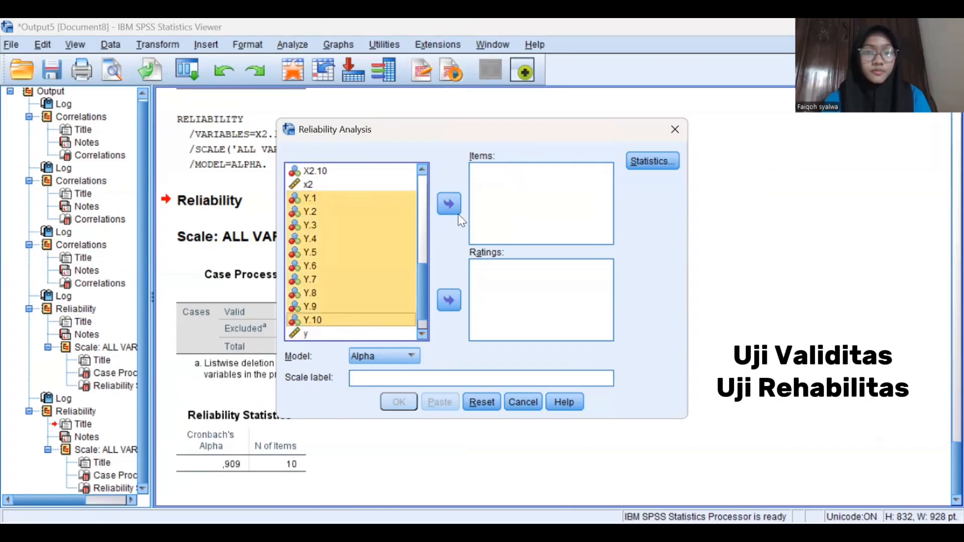
click(440, 204)
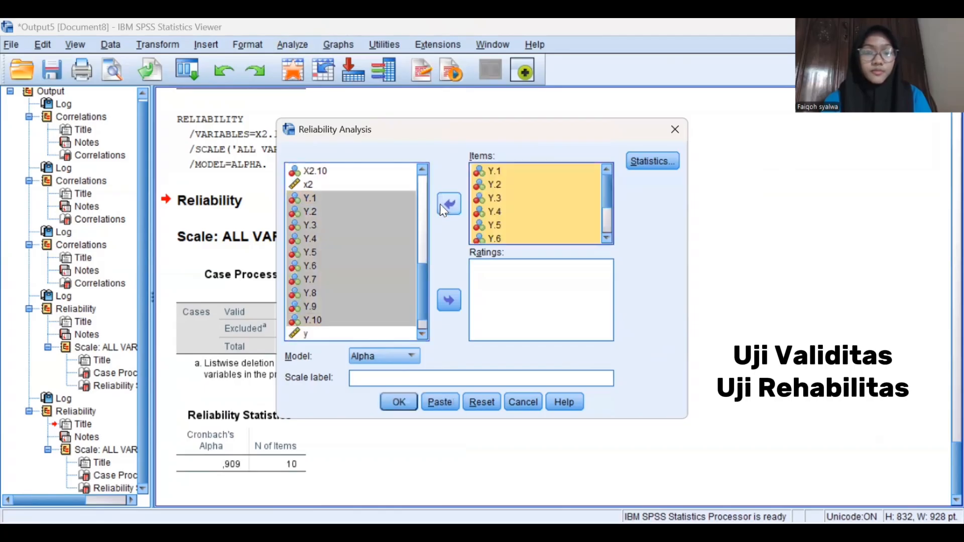
click(404, 403)
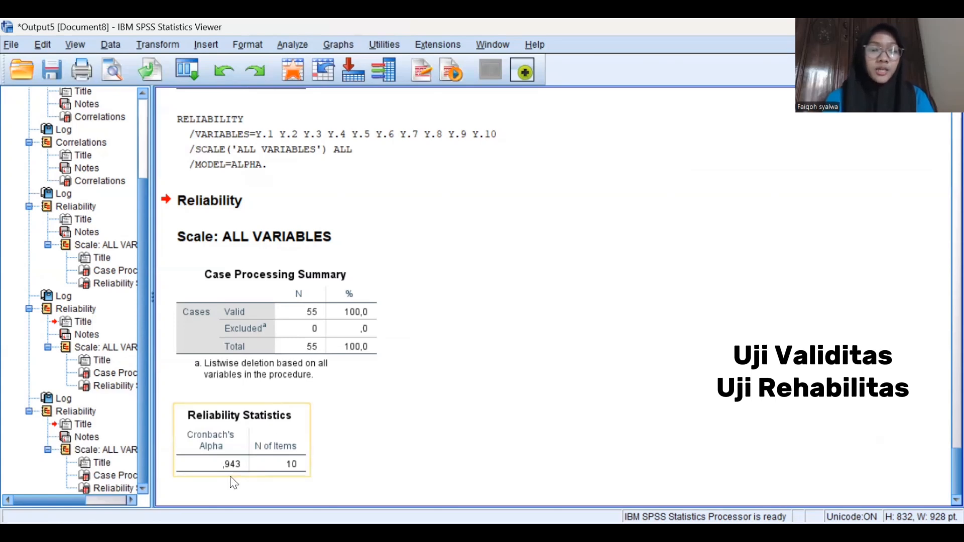
click(213, 473)
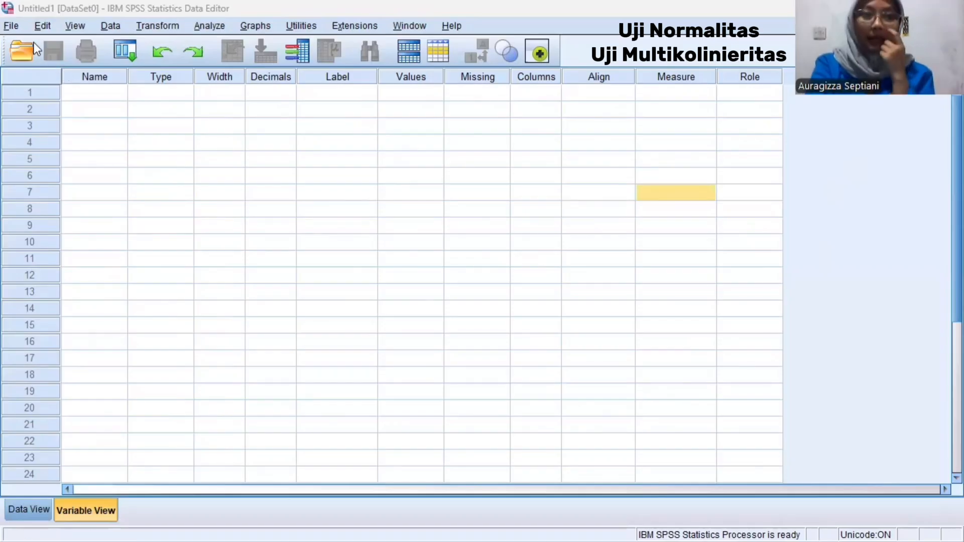
Import the Excel file data kuesioner metopen.xlsx from Downloads, reading Sheet1 with variable names from the first row
click(13, 27)
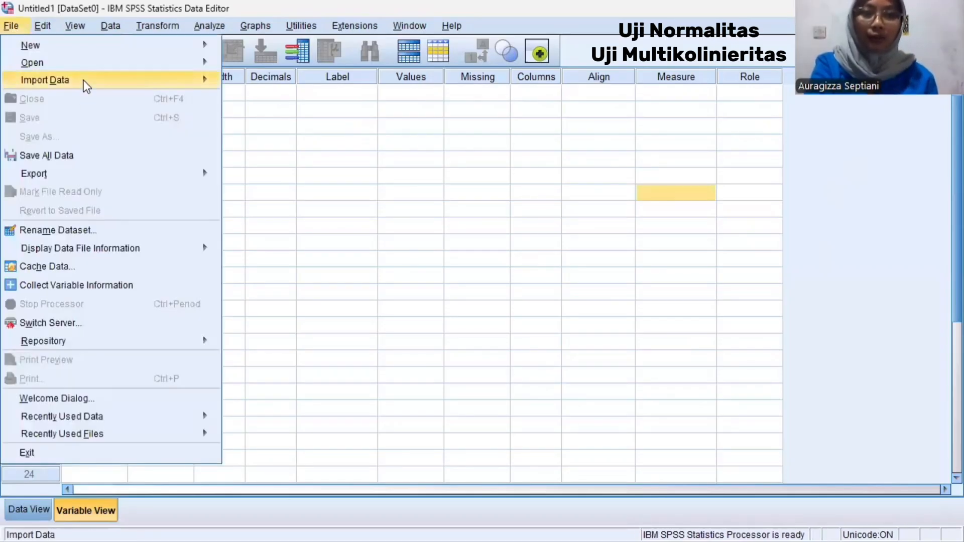
mouse_move(83, 81)
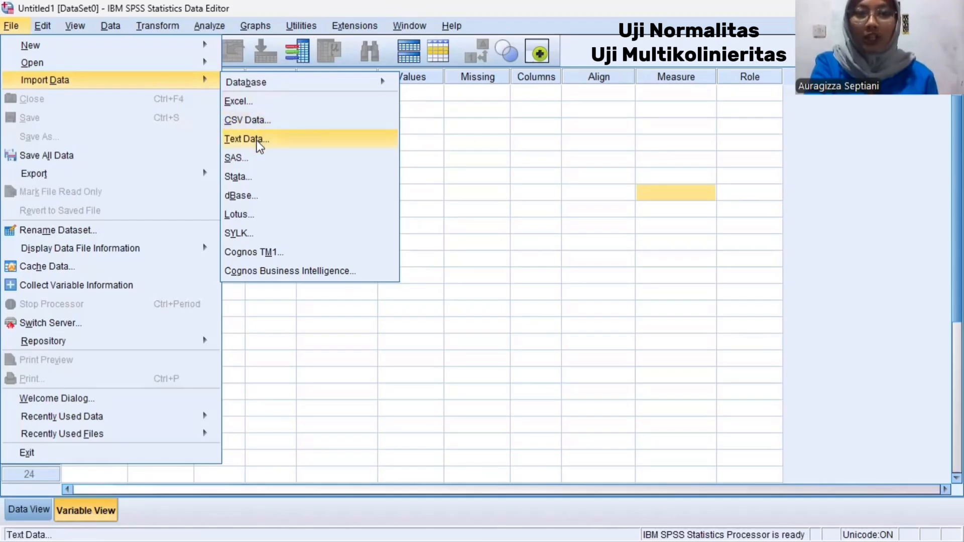
click(264, 106)
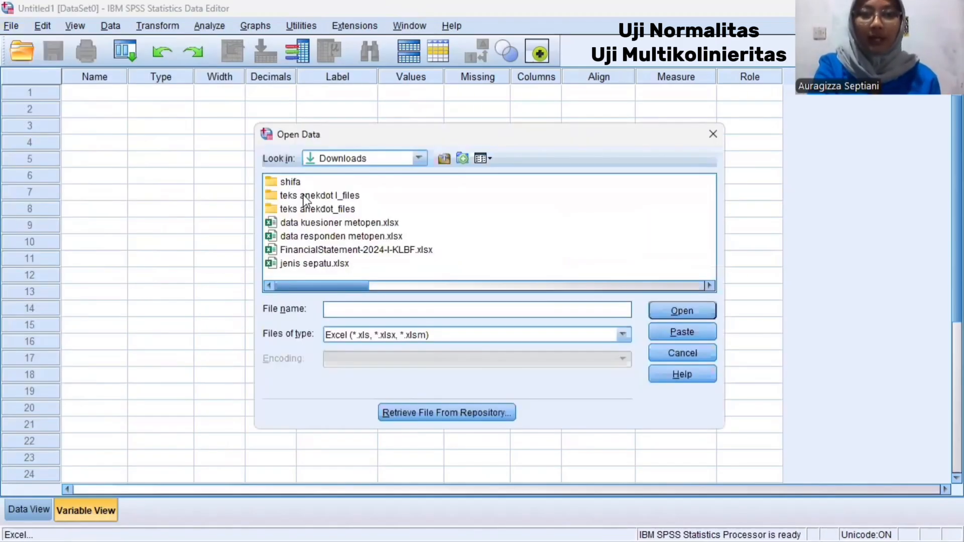
click(325, 224)
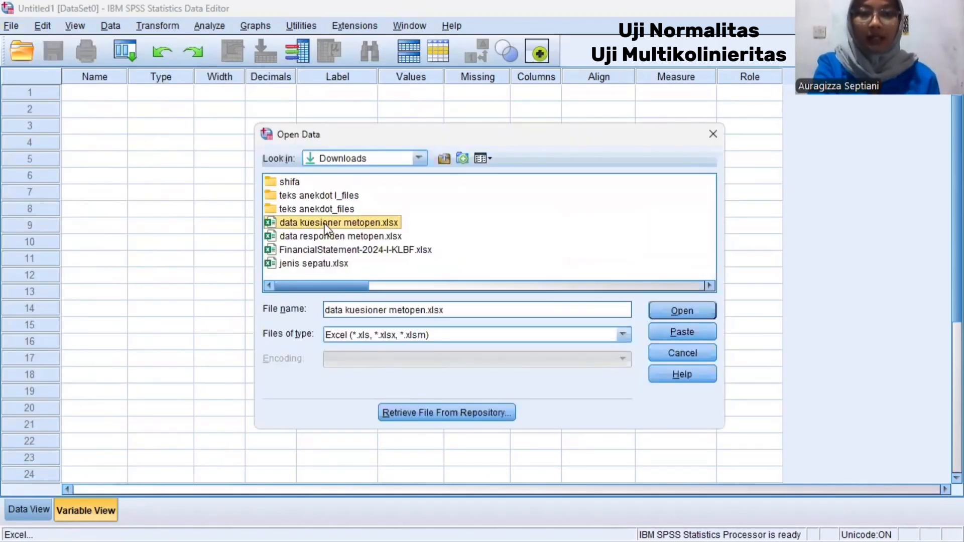
click(673, 311)
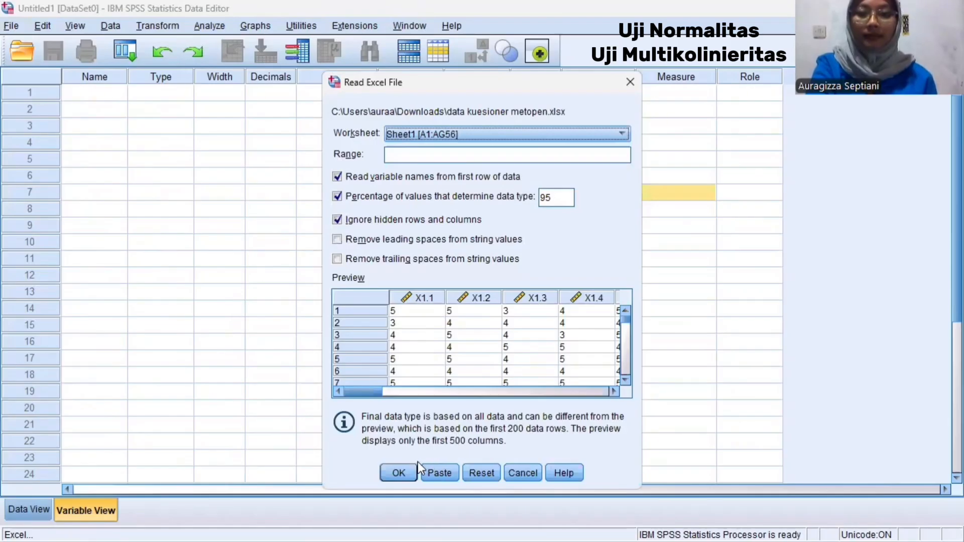
click(399, 473)
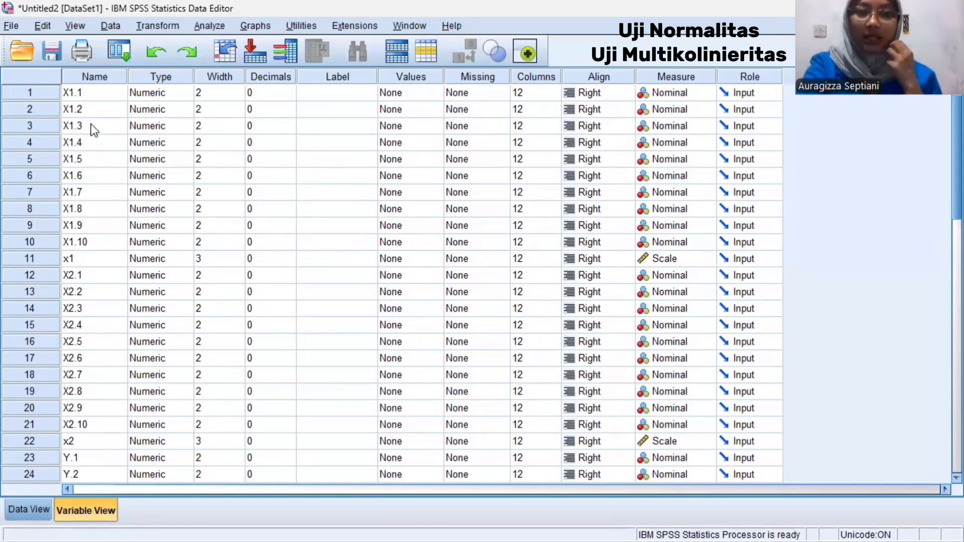
Start a Linear Regression and add the totals x1 and x2 as independent variables
click(207, 26)
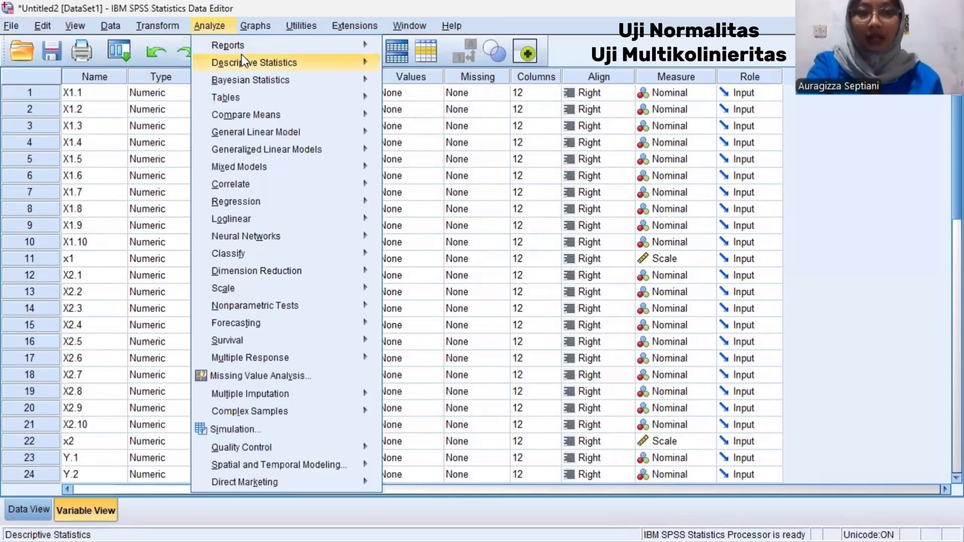
mouse_move(315, 199)
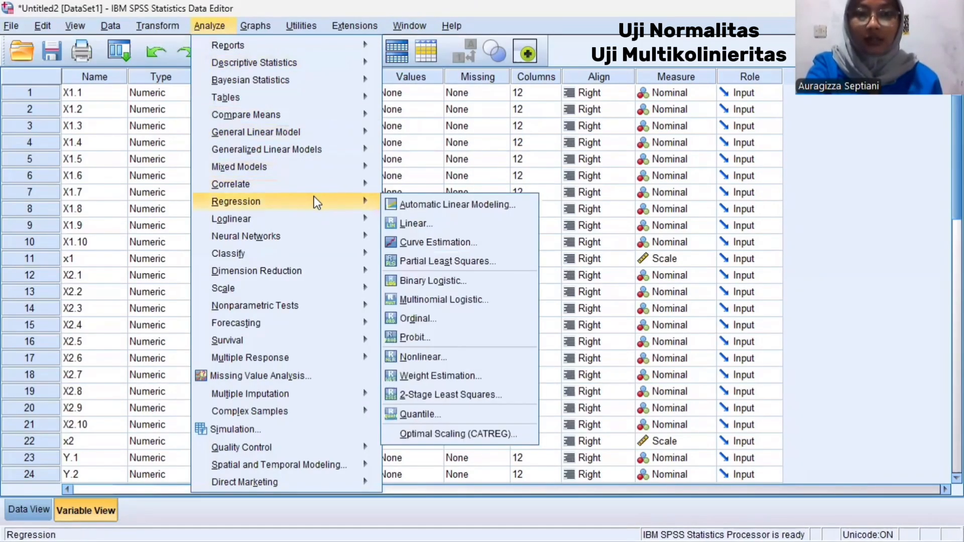
click(419, 224)
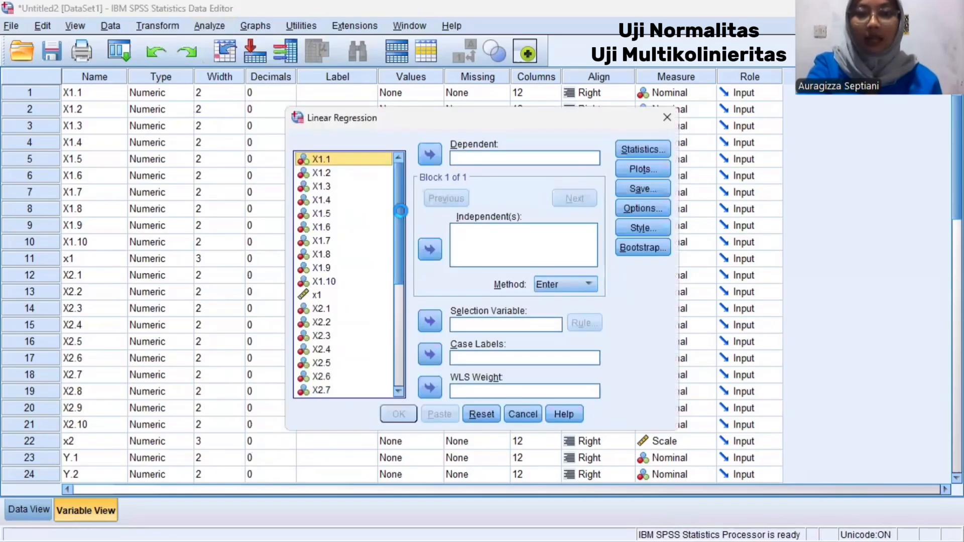
drag(396, 209, 401, 251)
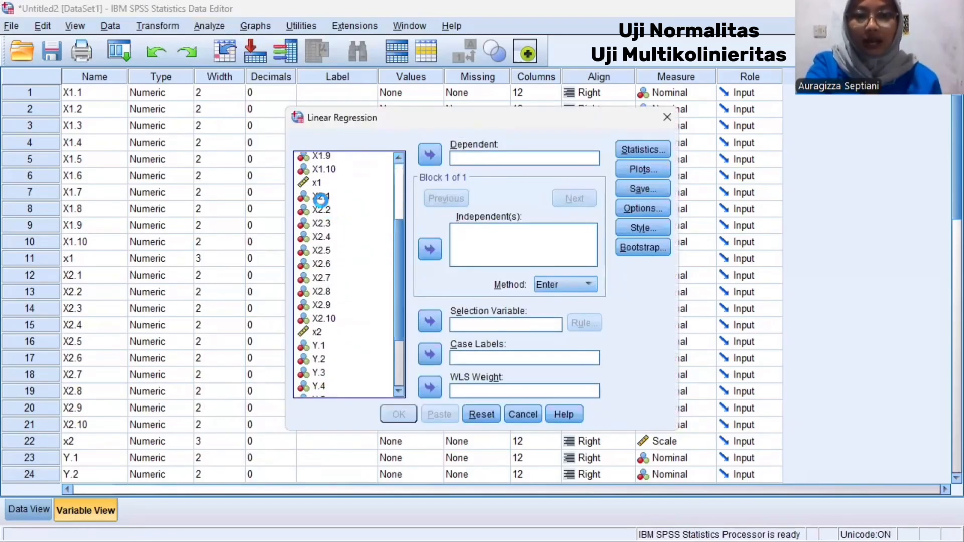
click(321, 198)
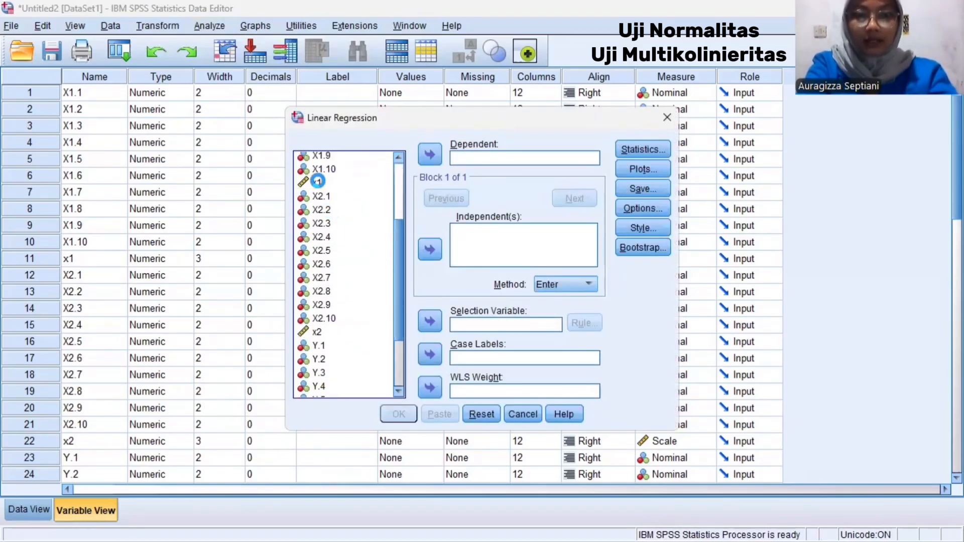
click(316, 182)
ctrl+click(317, 332)
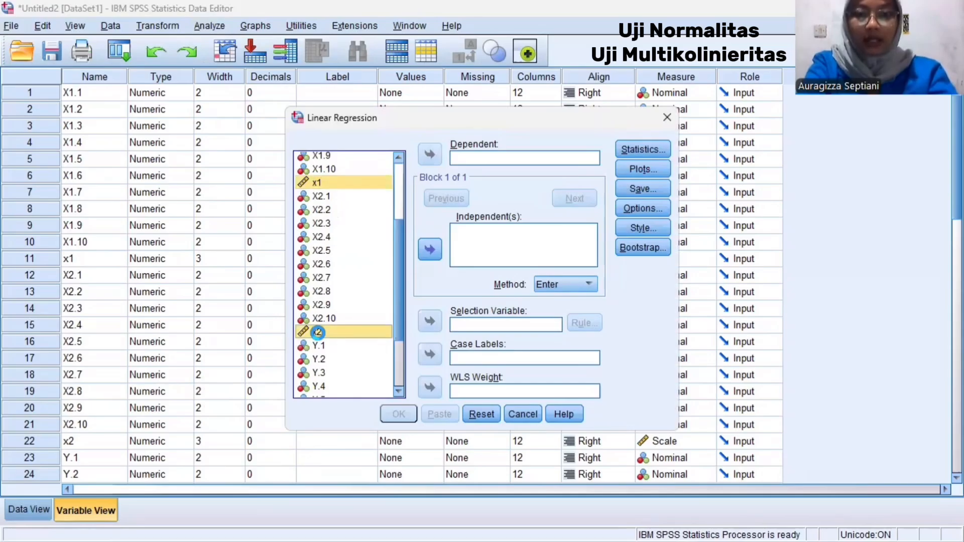
click(429, 250)
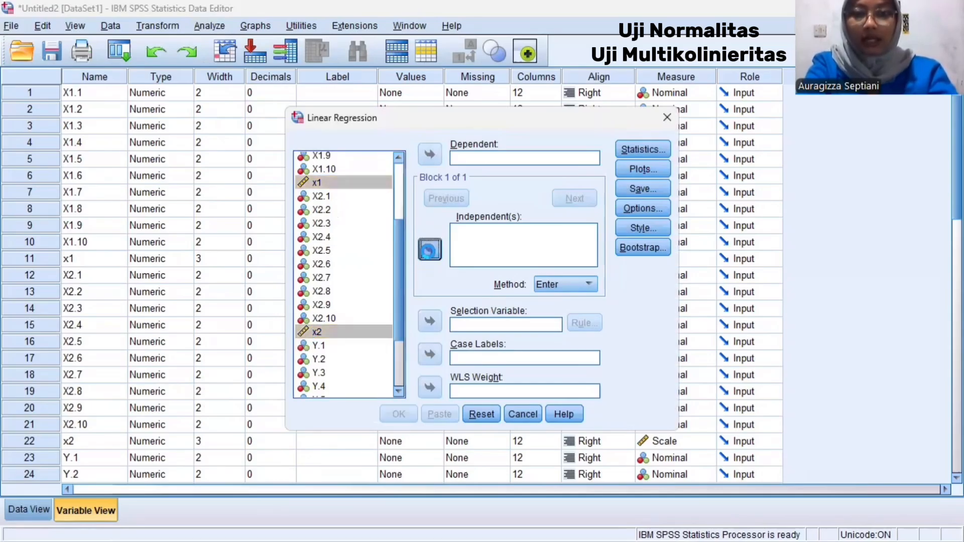
Assign the total y as the dependent variable and remove the stray item X1.1 from the independent variables
drag(396, 251, 401, 362)
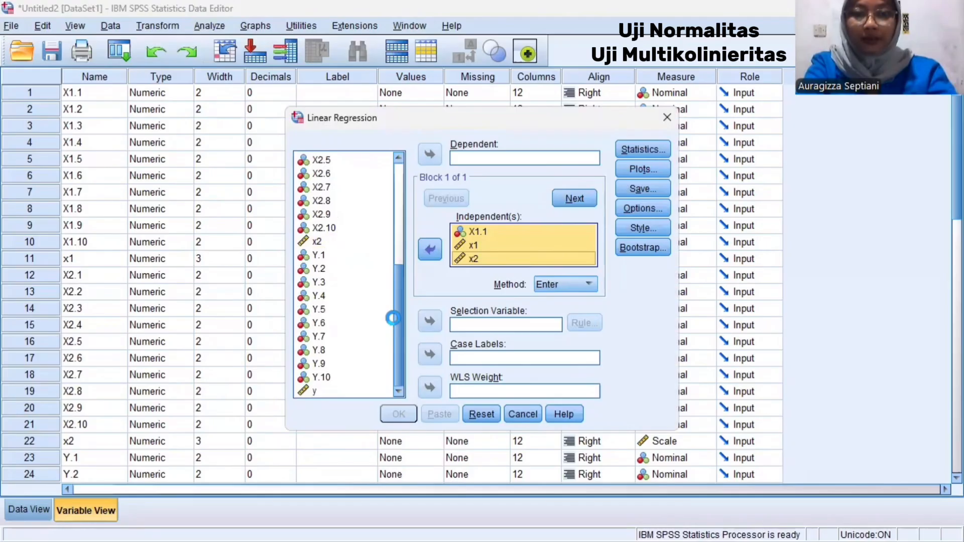
click(313, 389)
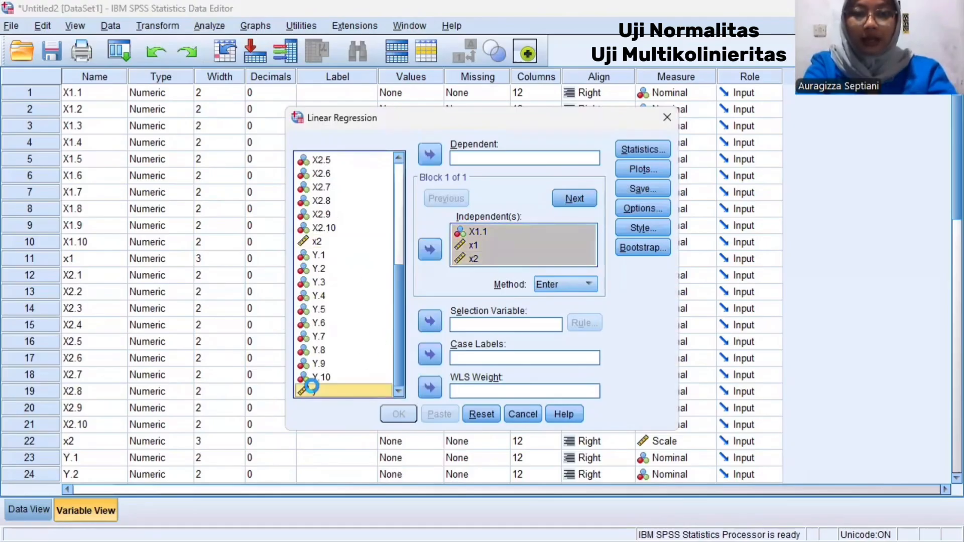
click(426, 152)
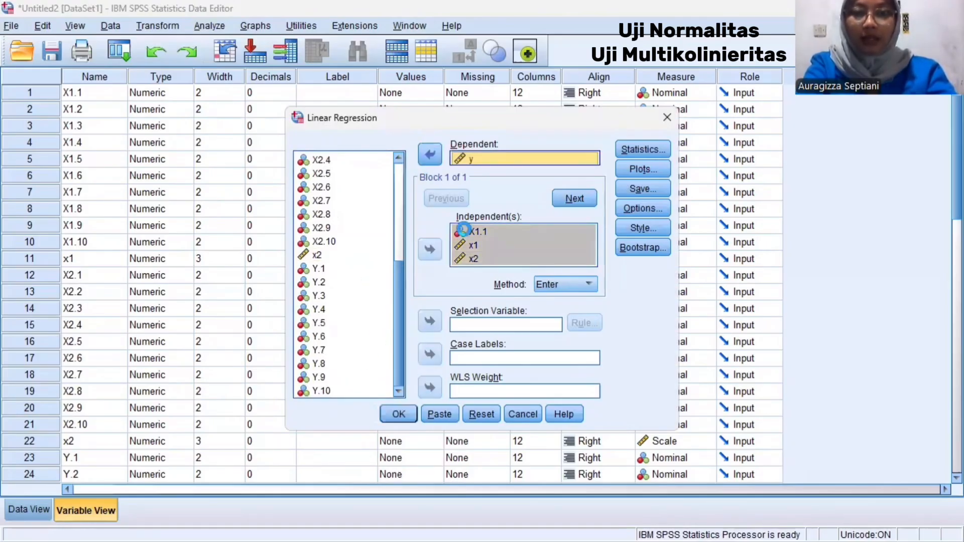
click(467, 231)
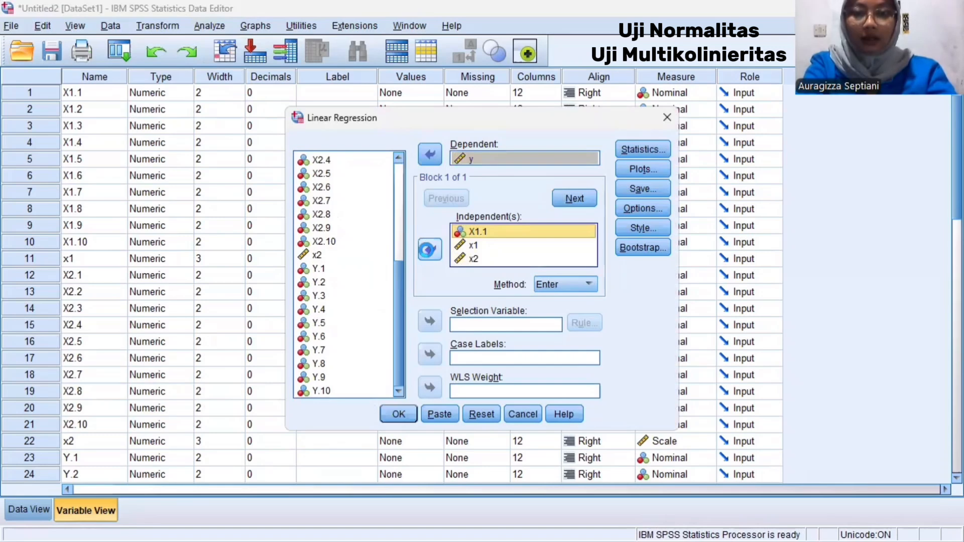
click(428, 249)
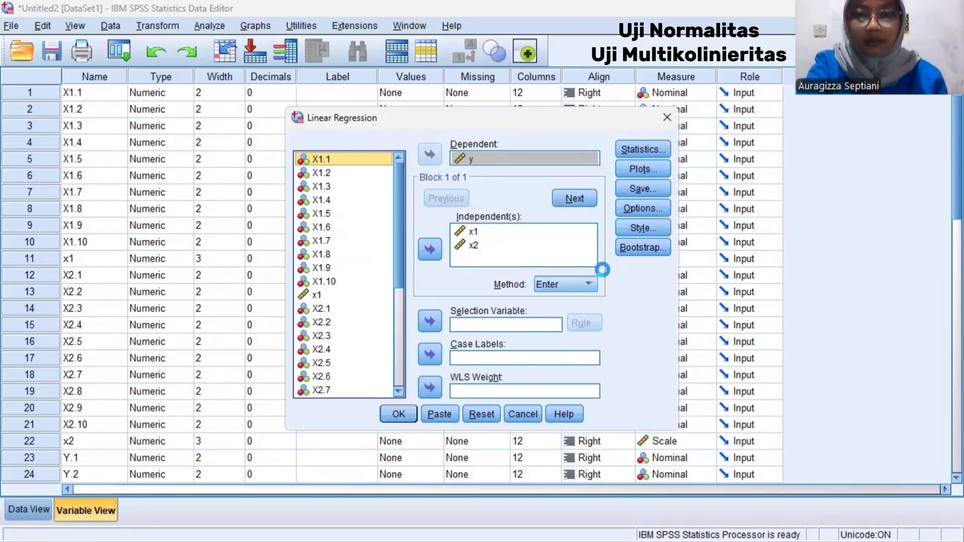
Add R squared change, Descriptives, Part and partial correlations and Collinearity diagnostics to the regression statistics
click(640, 148)
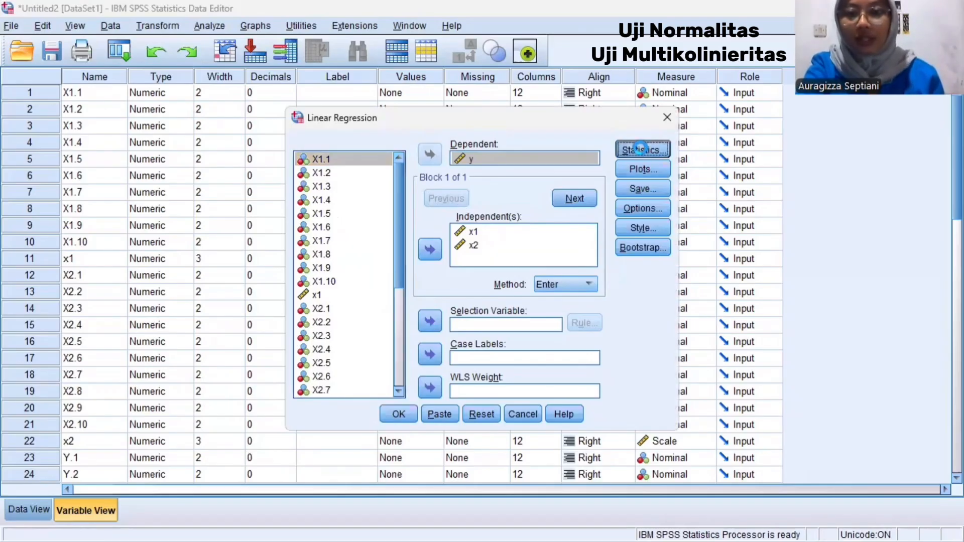
click(478, 202)
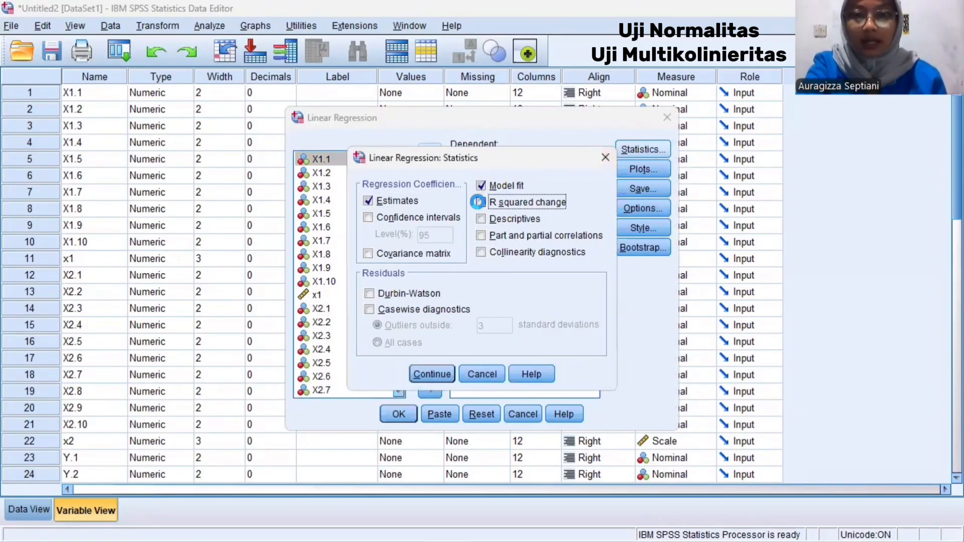
click(480, 218)
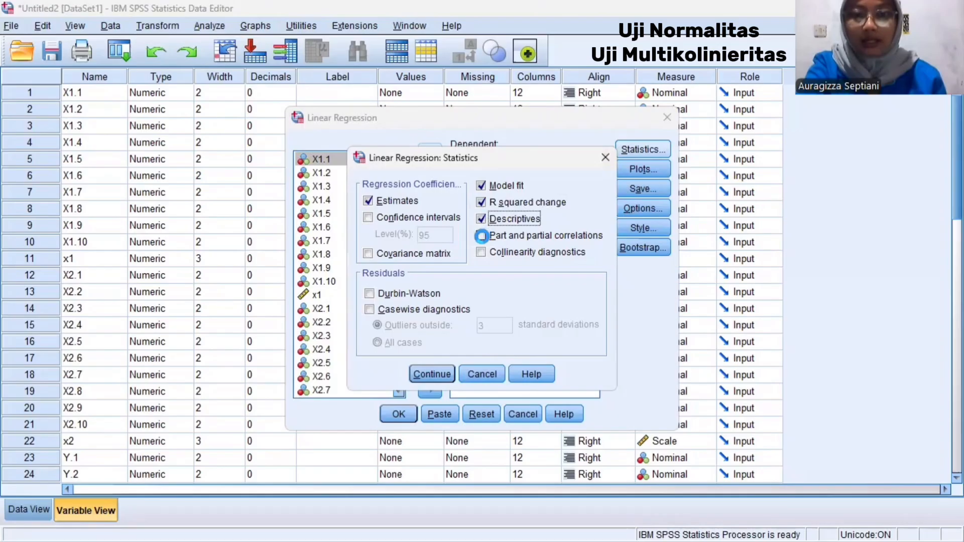
click(481, 236)
click(481, 252)
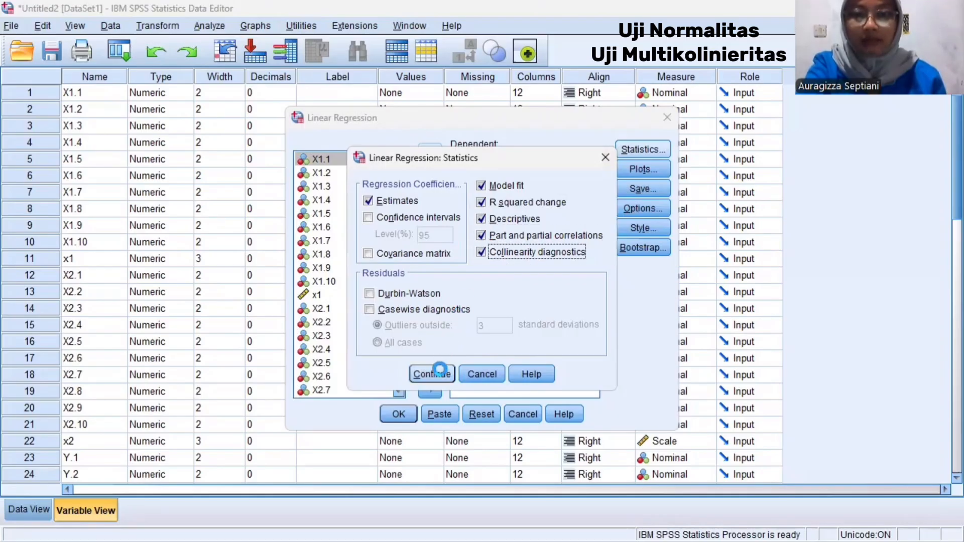
click(440, 371)
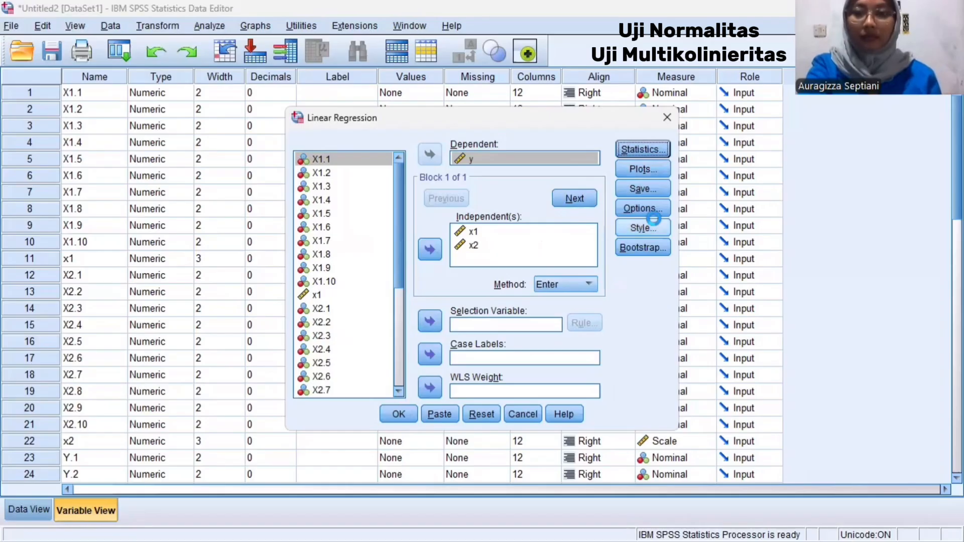
Configure the regression plots with *SRESID as Y and *ZPRED as X, including the histogram and normal probability plot
click(643, 169)
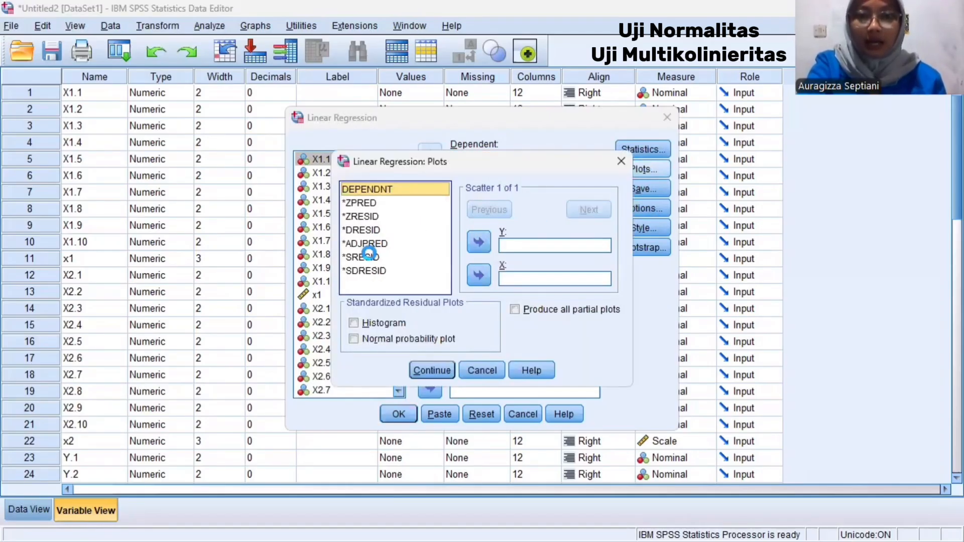
click(363, 255)
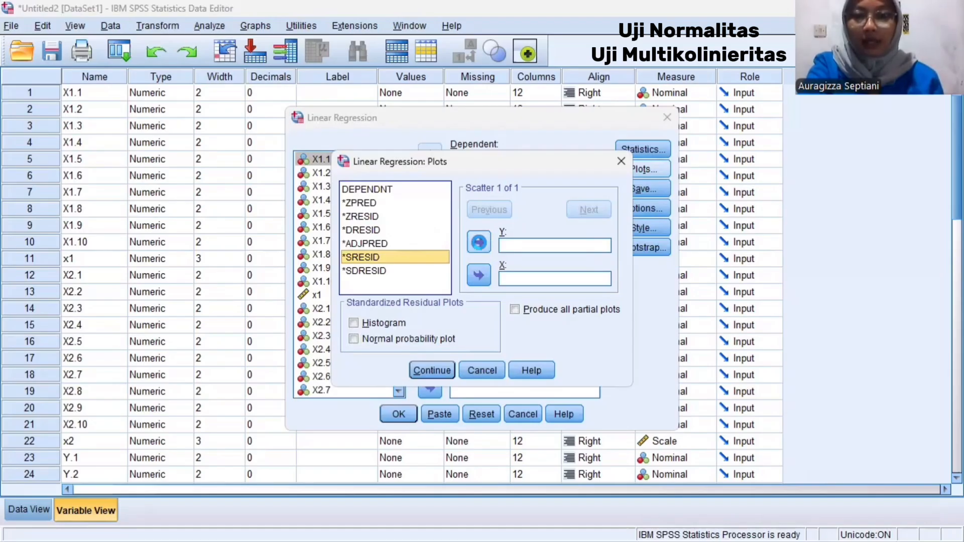
click(483, 240)
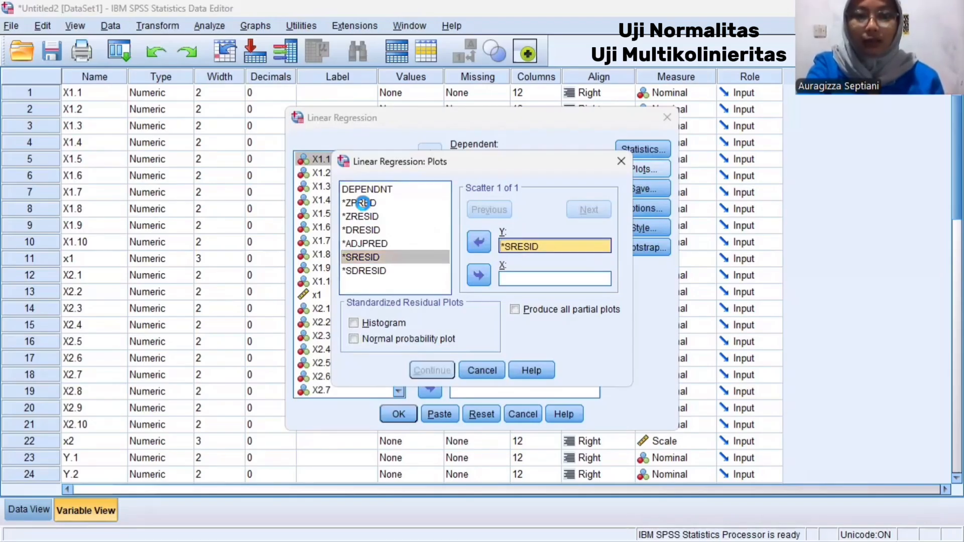
click(364, 203)
click(478, 278)
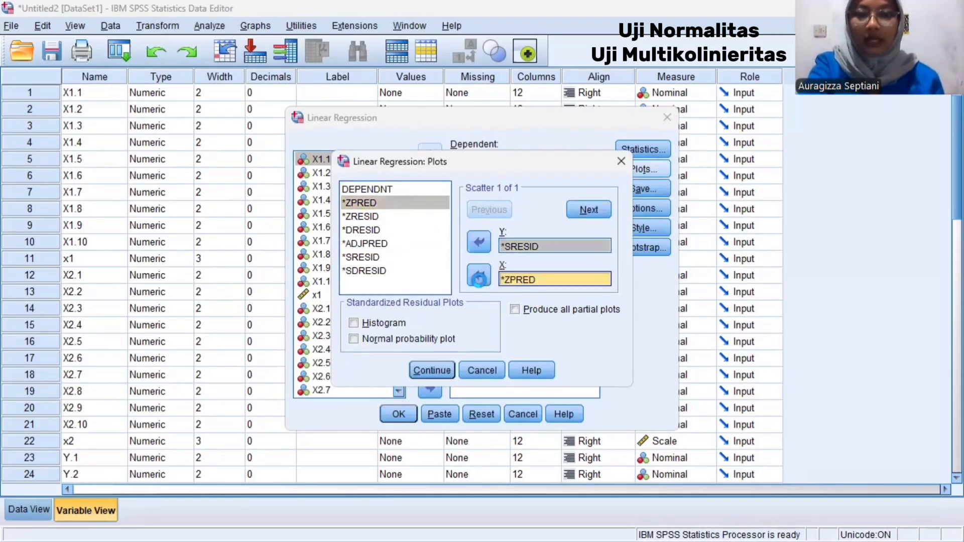
click(354, 321)
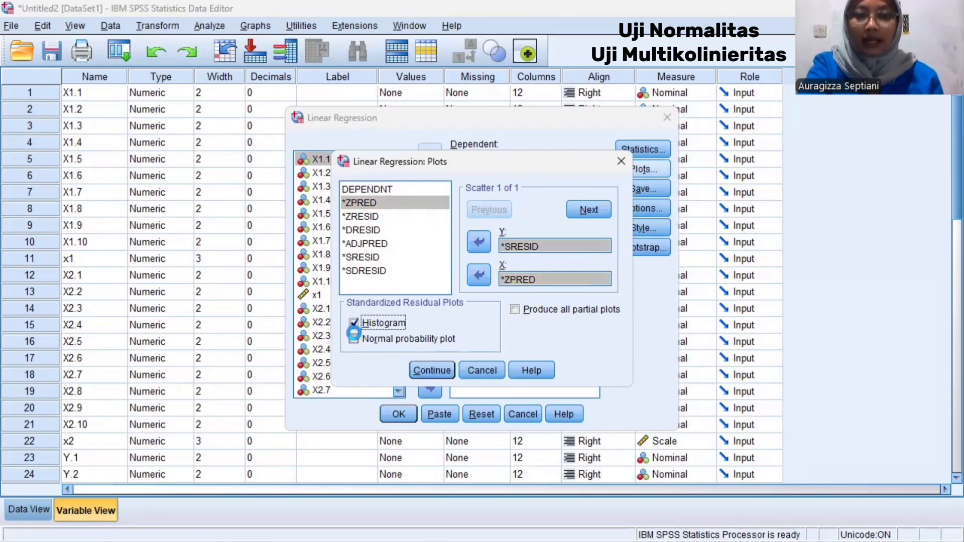
click(354, 338)
click(425, 371)
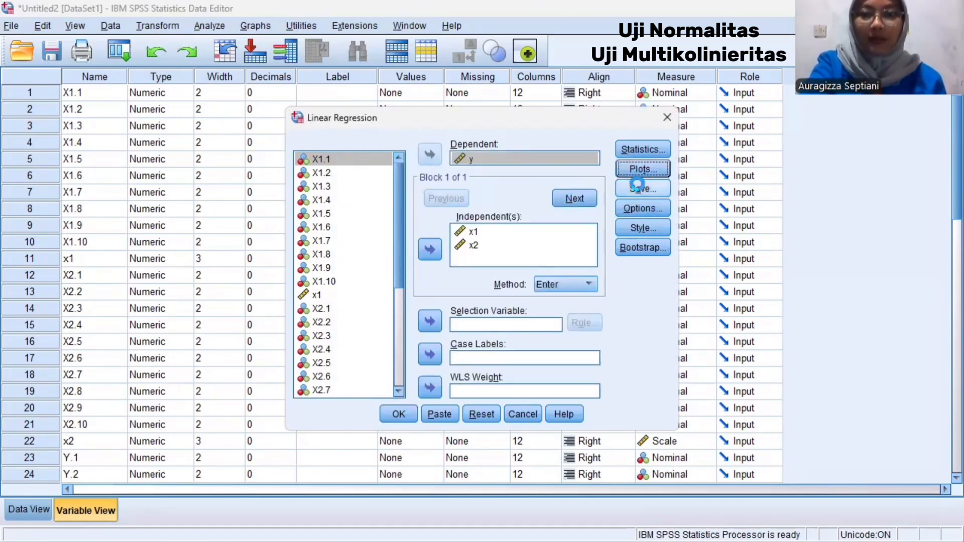
Enable saving of unstandardized residuals, run the regression, and view its residual statistics and charts in the output
click(636, 185)
click(509, 99)
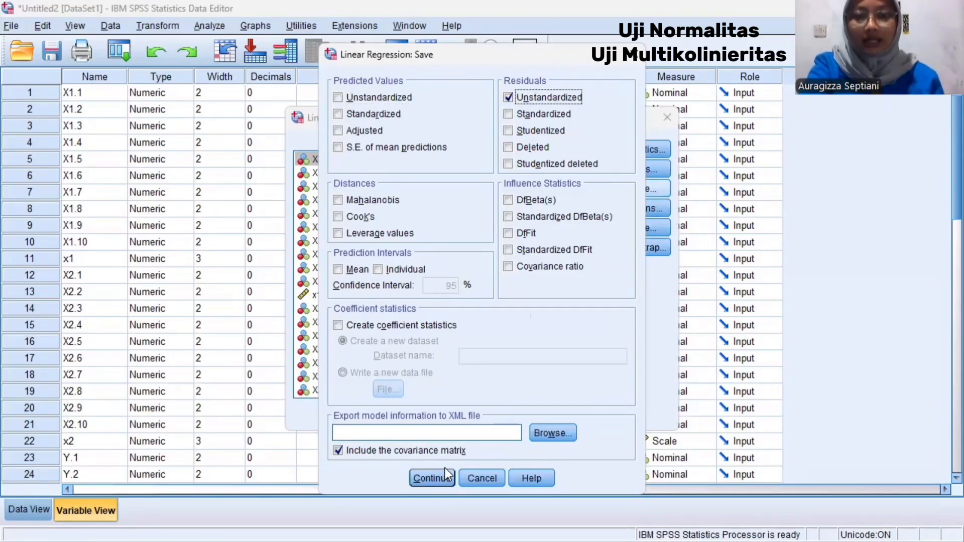
click(432, 479)
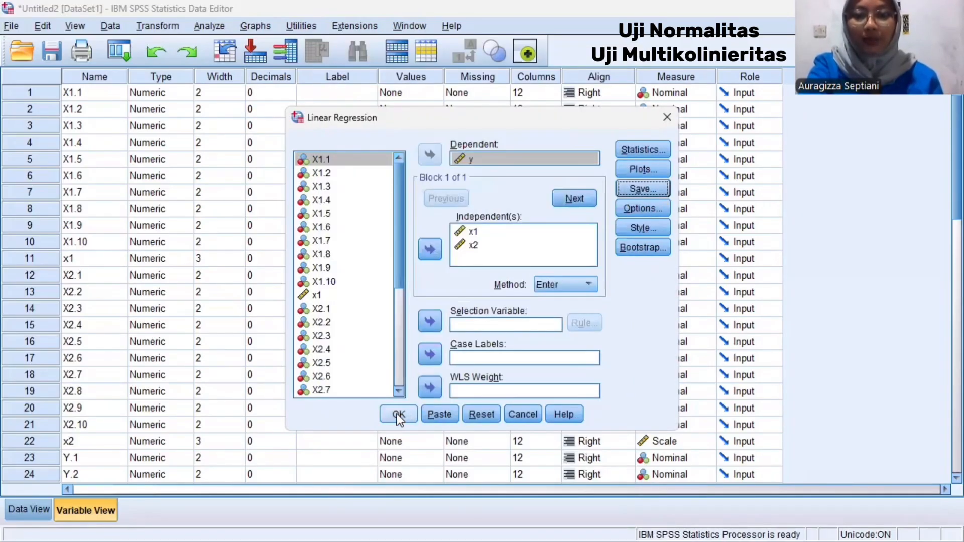
click(397, 414)
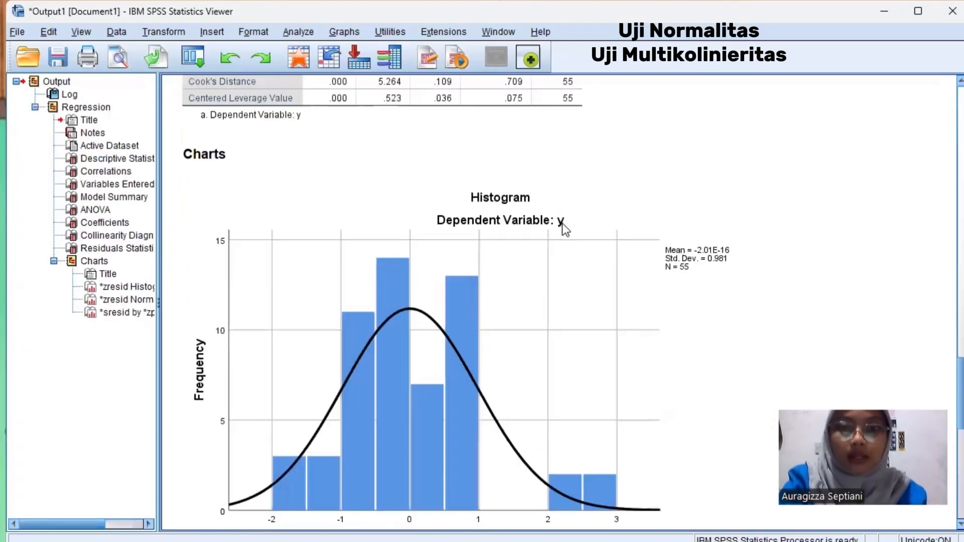
scroll(562, 224, down, 10)
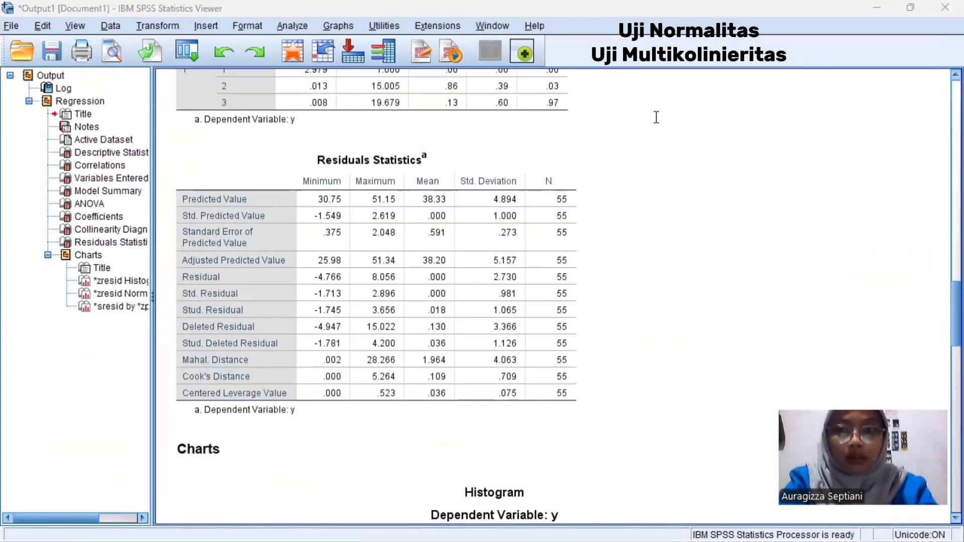
Place a text annotation in the blank area beside the Residuals Statistics table, headed "1.uji normalitas"
click(656, 117)
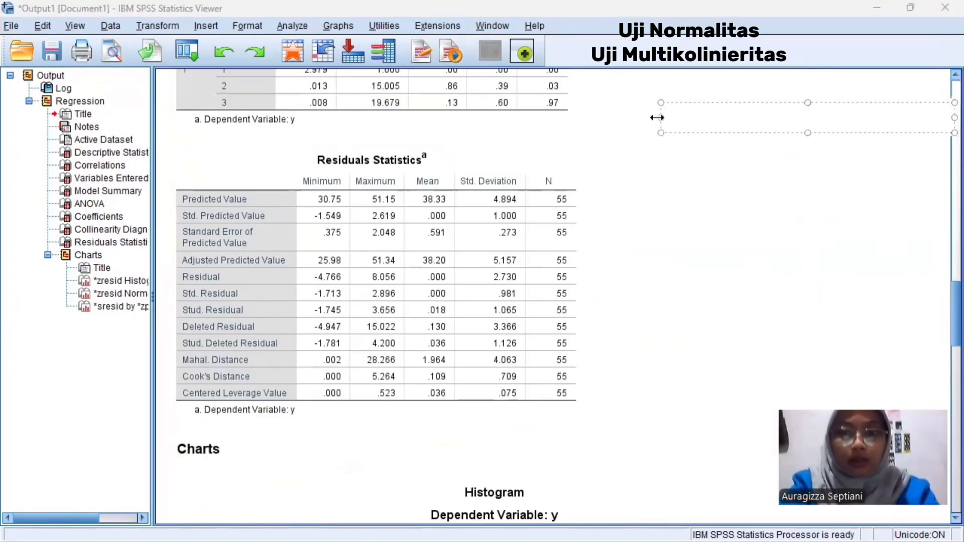
text(1.)
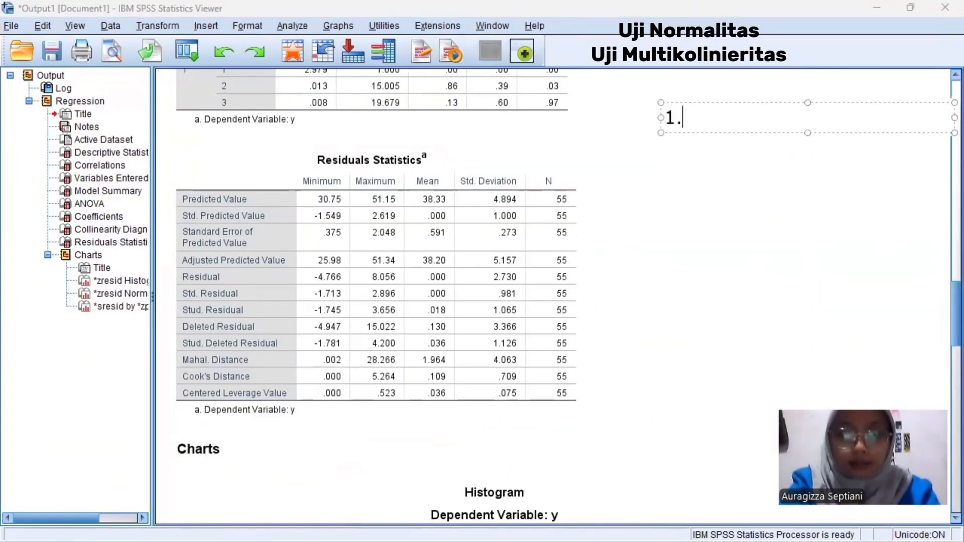
text(ujin)
key(BackSpace)
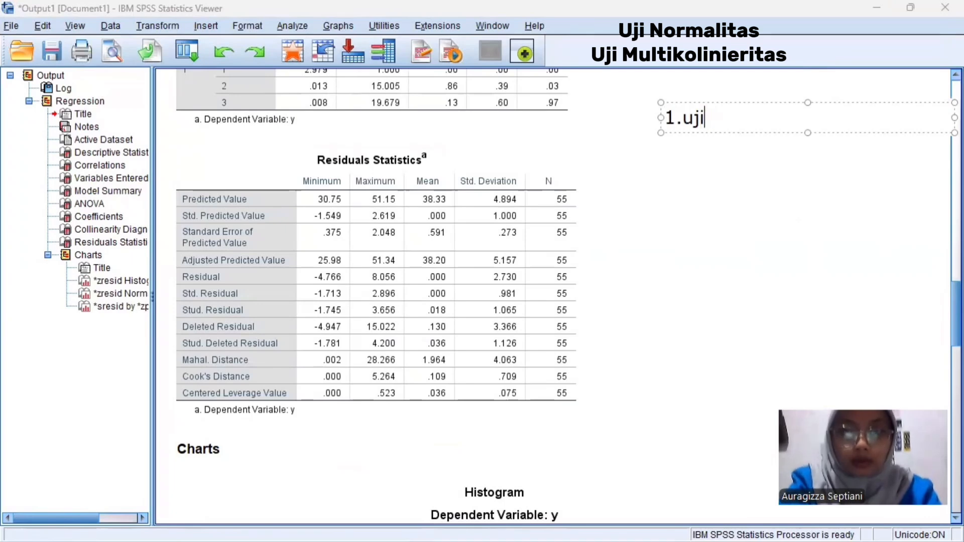
text(normali)
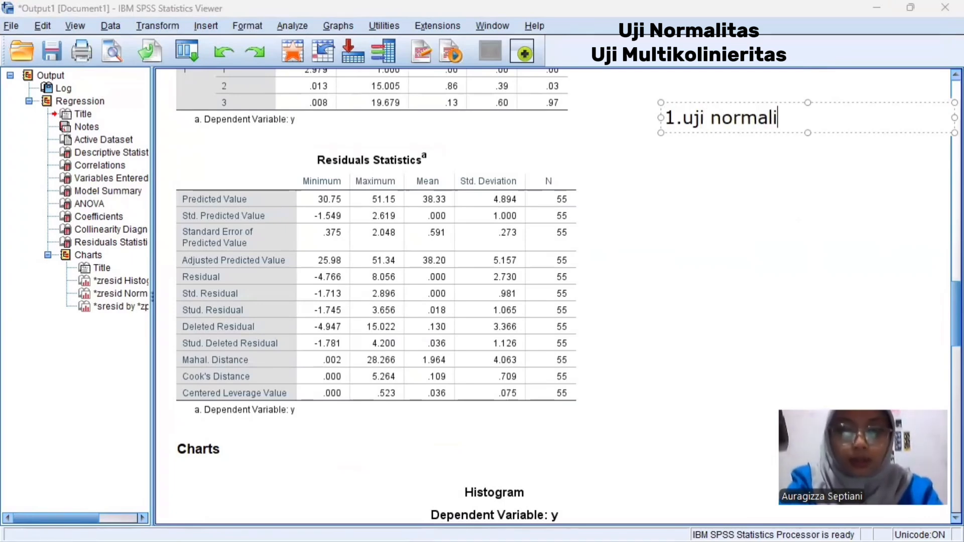
text(tas)
key(Return)
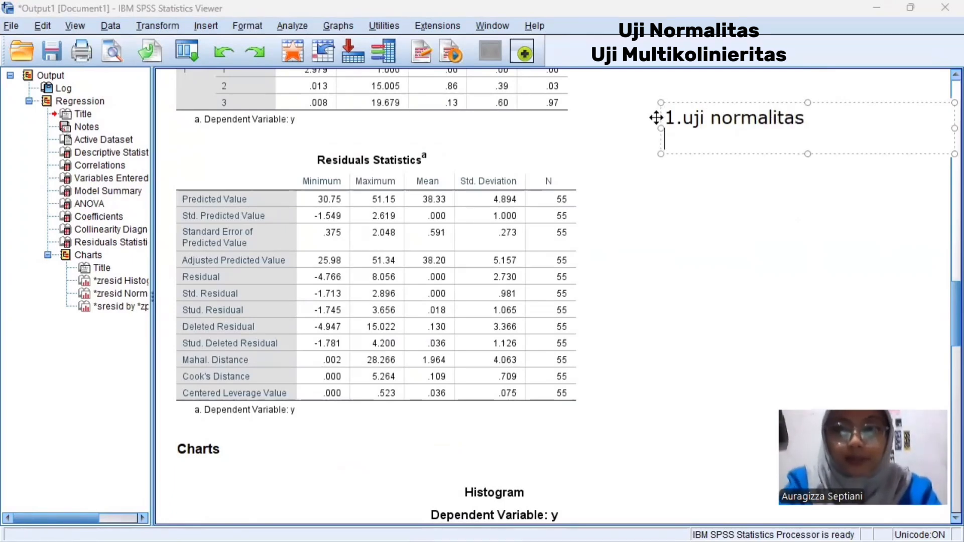
Below the normality heading, write the criterion "dikatakan normal apabila nilai tingkat signifikansinya > 0,05,"
text(dikatak)
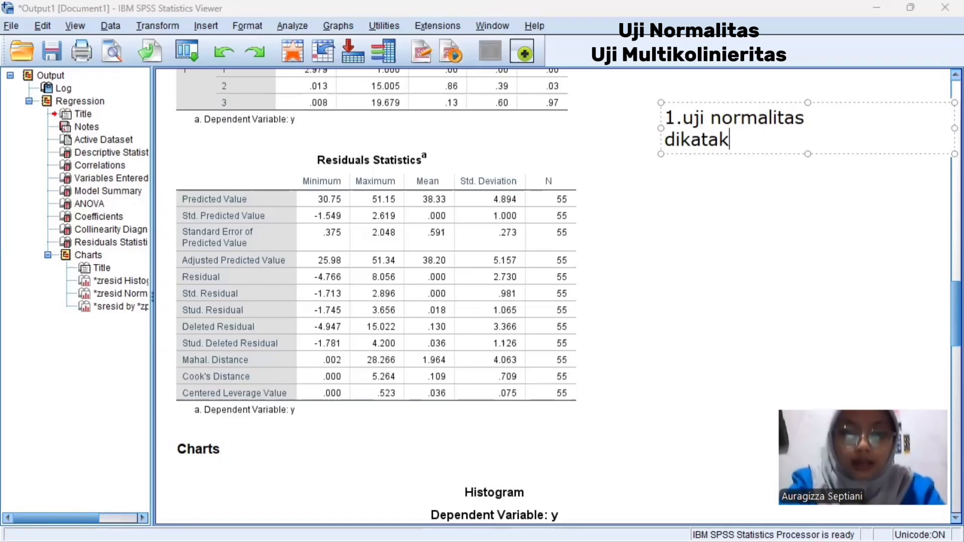
text(an norm)
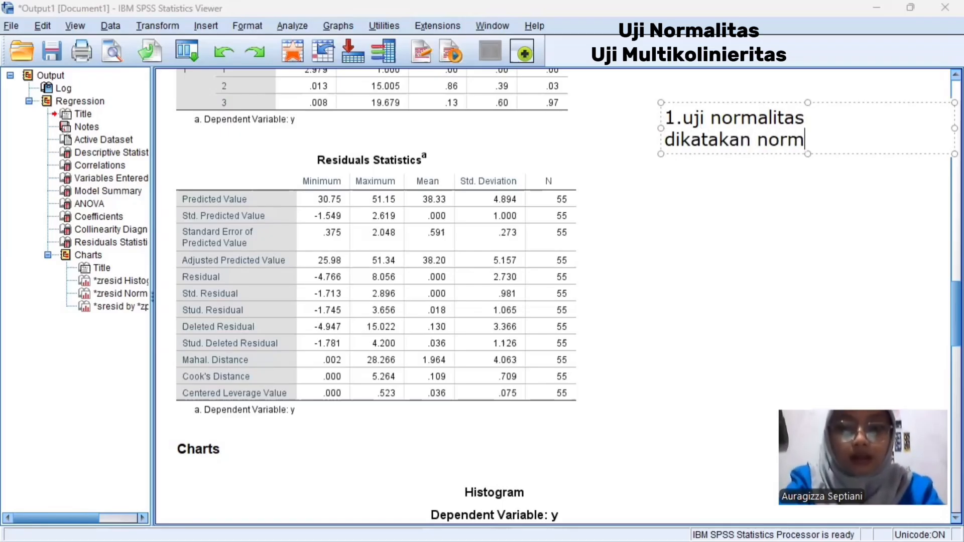
text(al apabila )
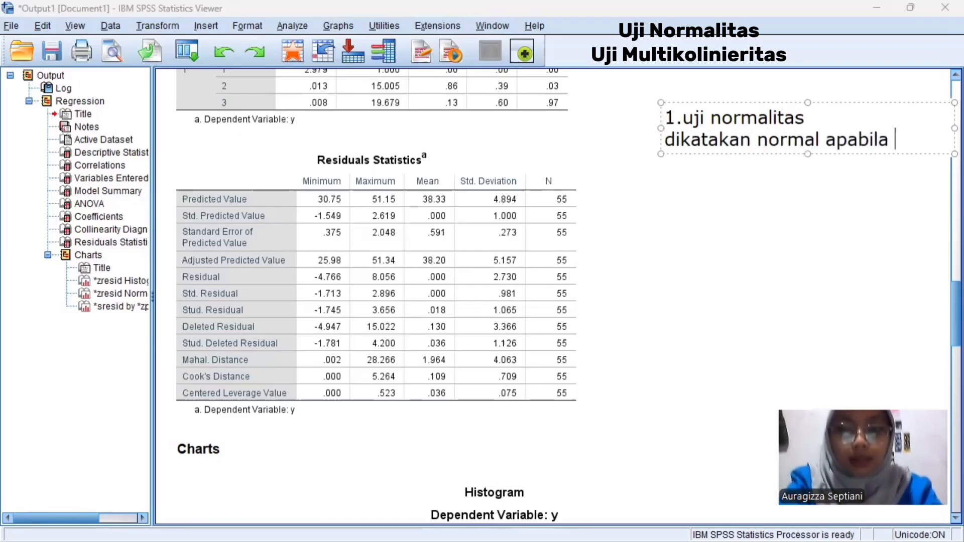
text(nilai tin)
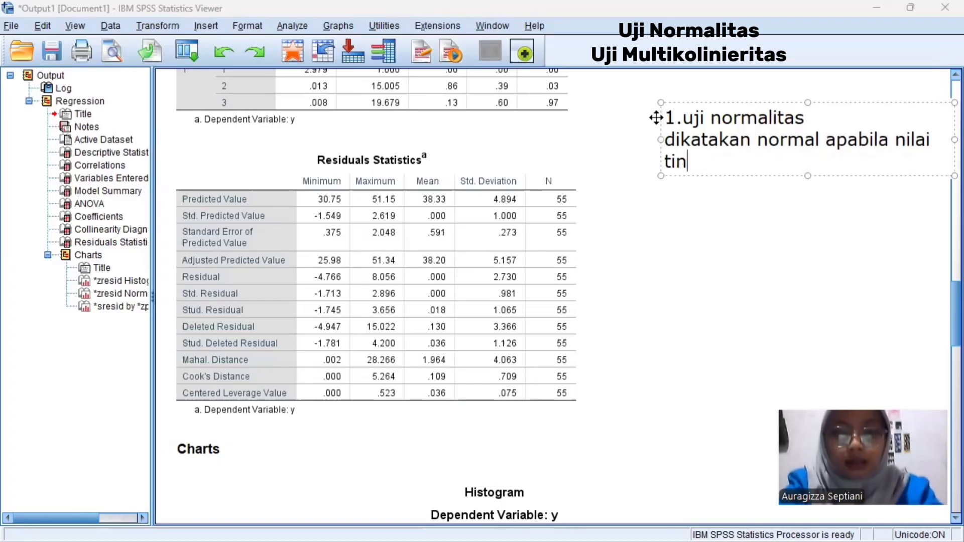
text(gkat s)
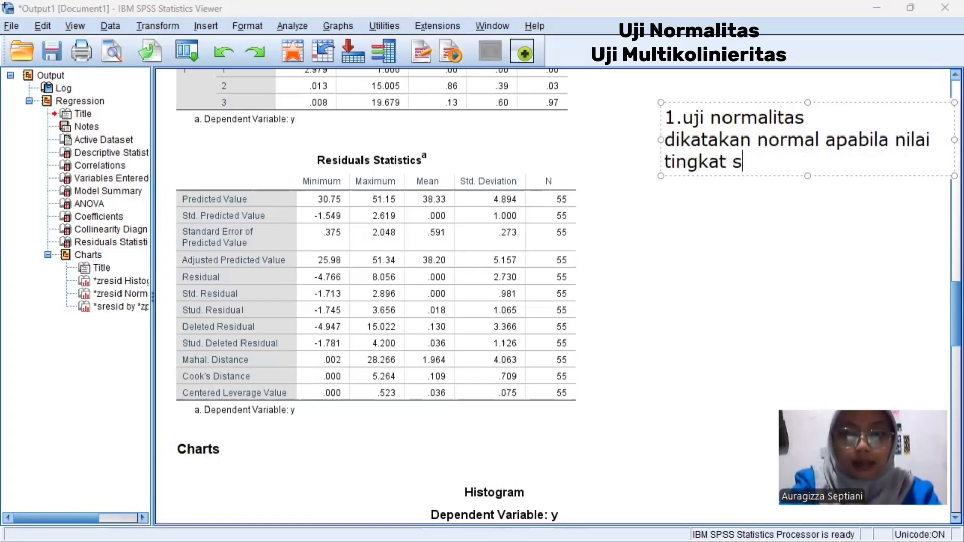
text(ignifikansinya)
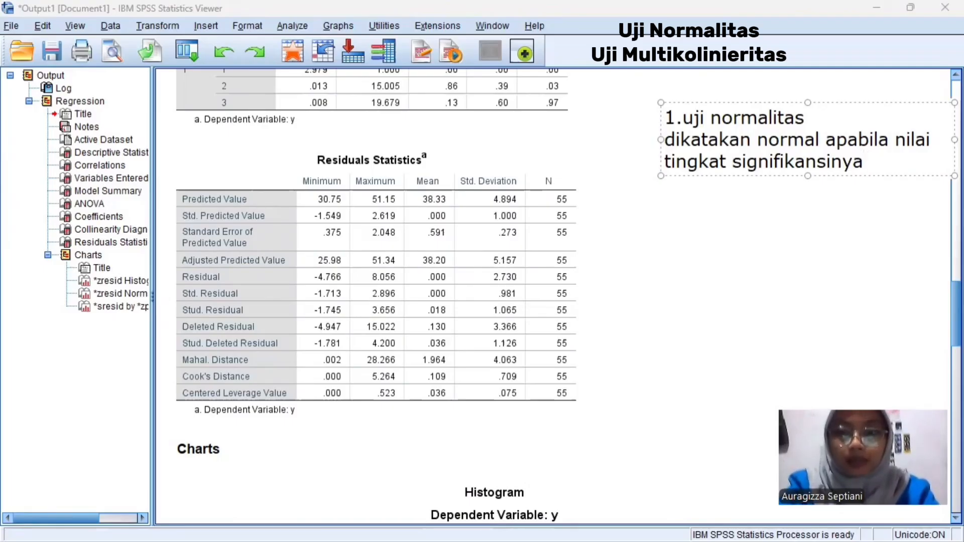
text( > 0,)
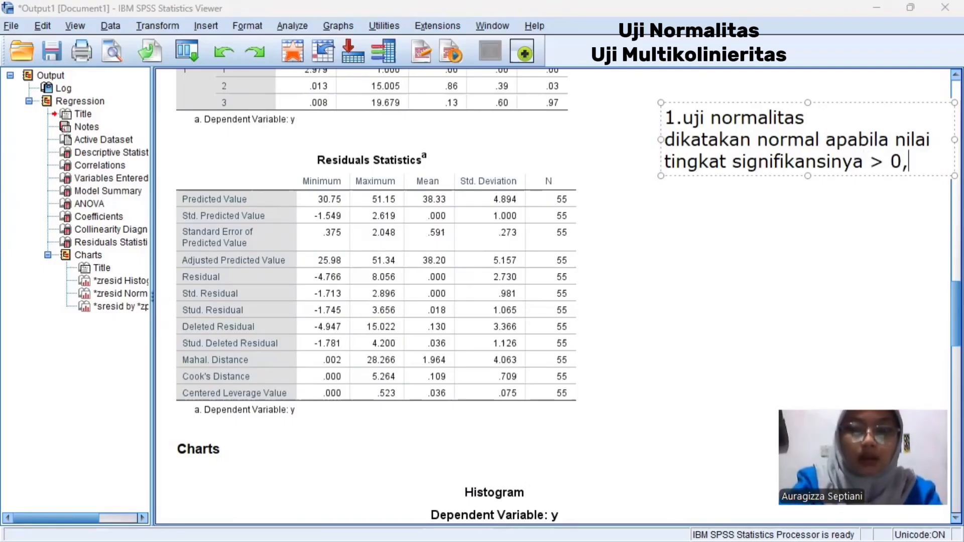
text(05,)
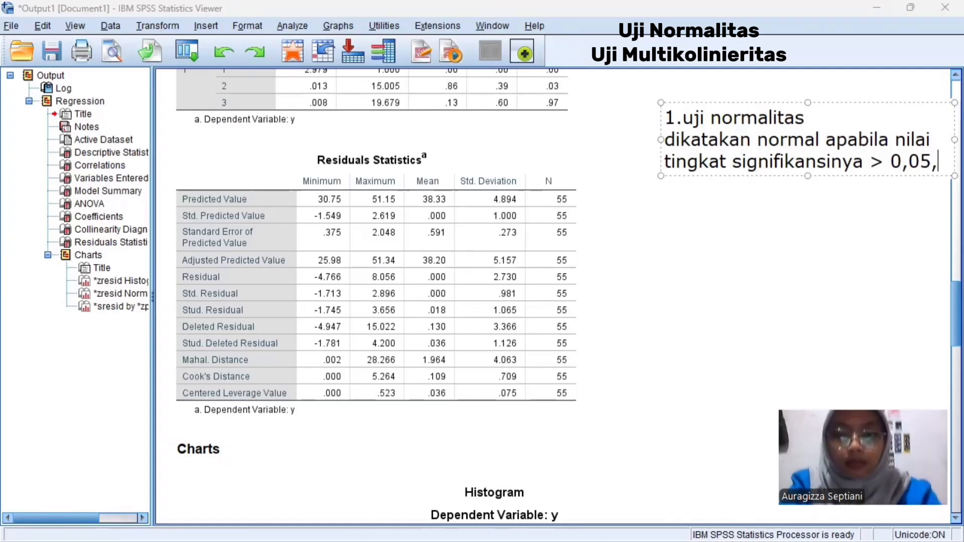
Continue the criterion with "begitu juga sebaliknya, tingkat sign < 0,05 tidak normal" and leave a blank line after it
text( begit)
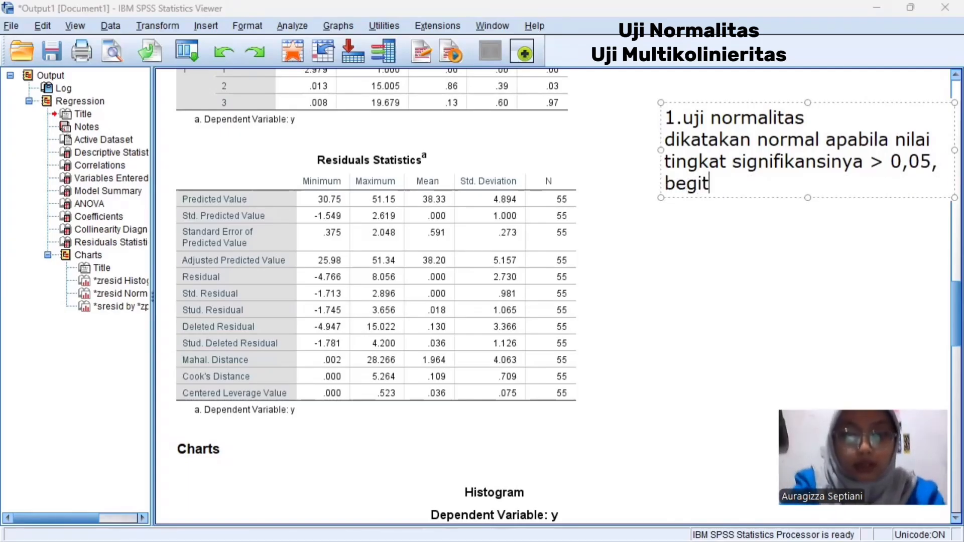
text(u ju)
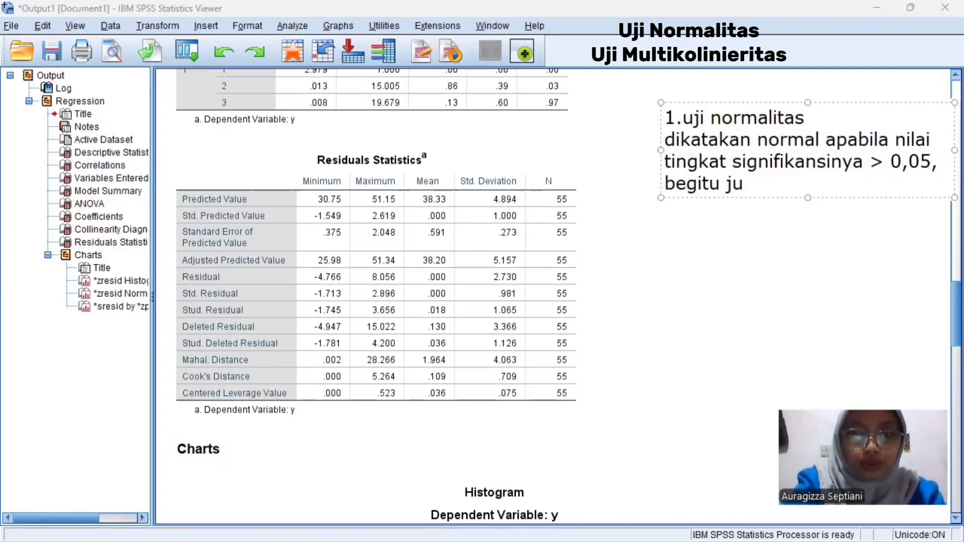
text(ga sen)
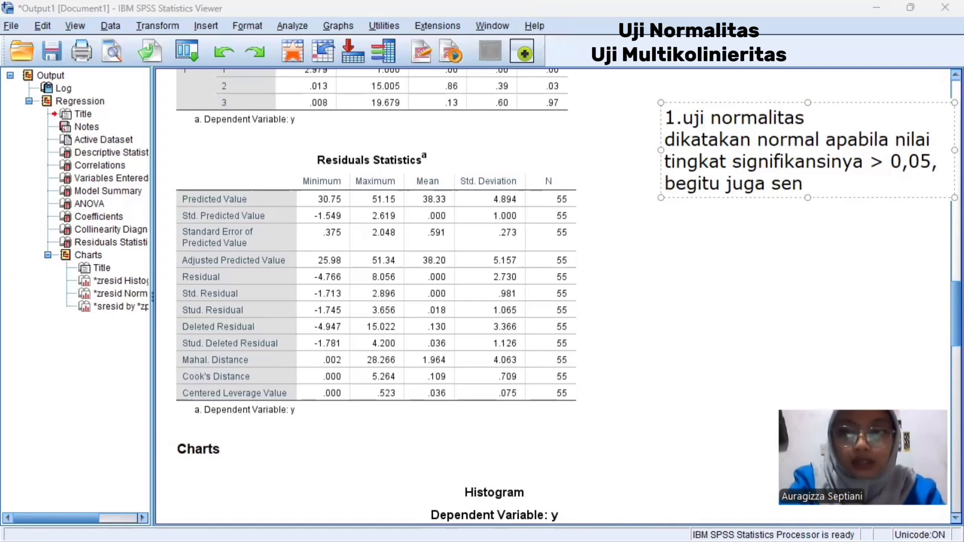
key(BackSpace)
text(baliknya)
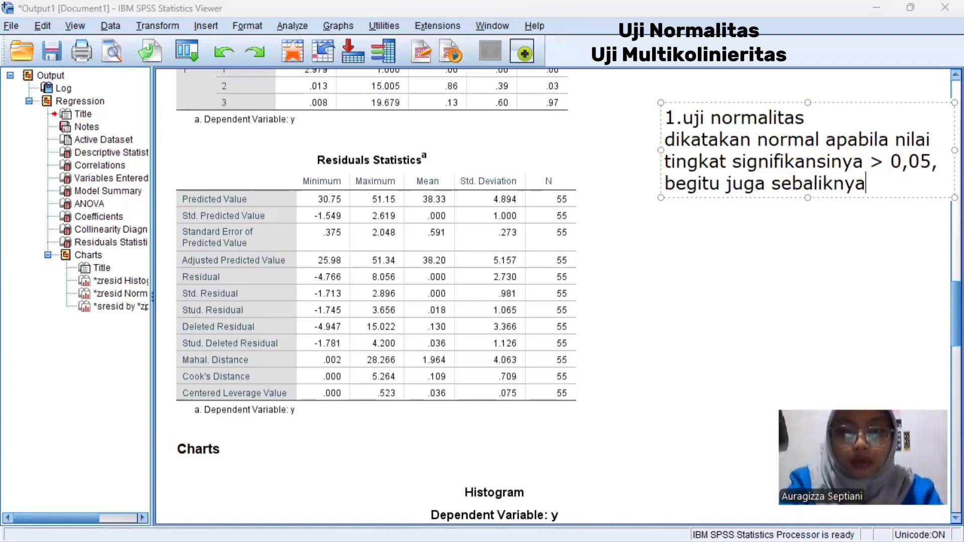
text(, ting)
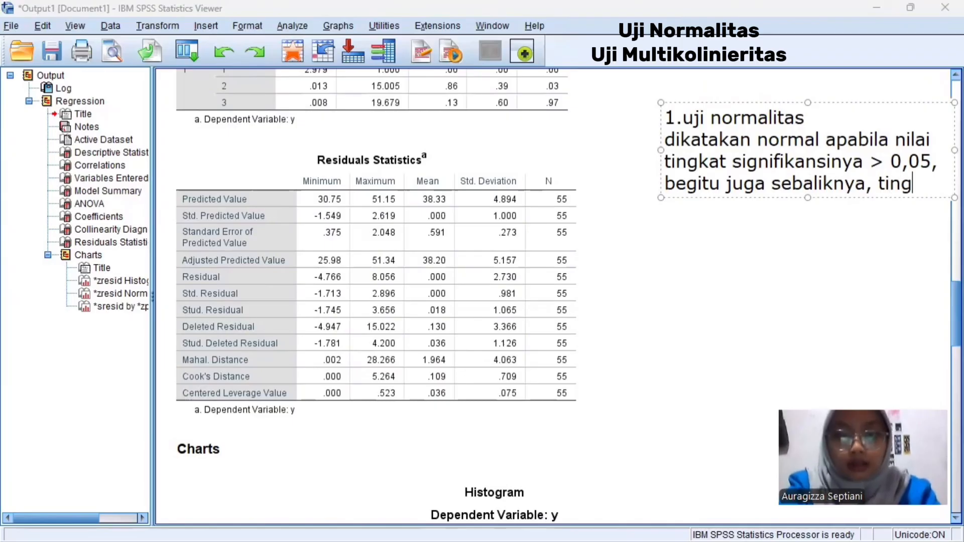
text(kat sign)
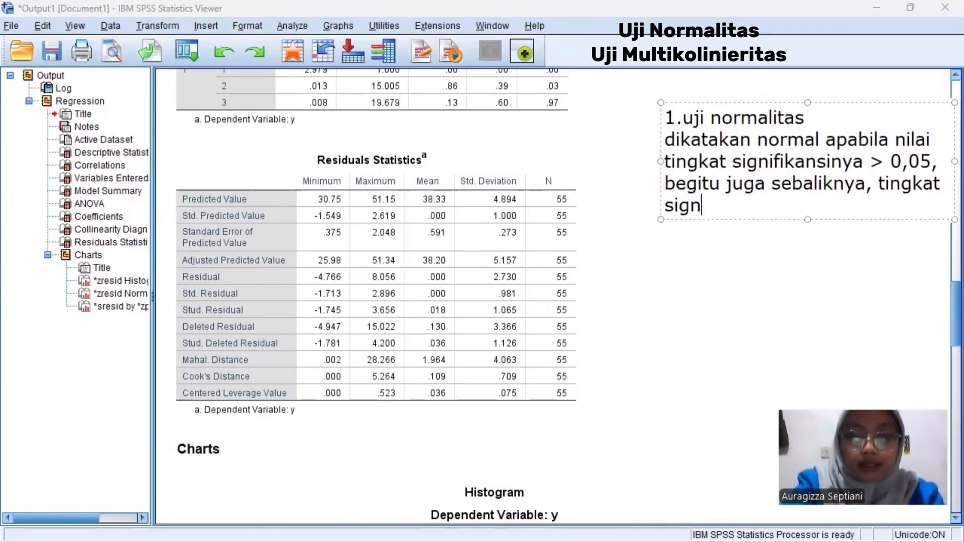
text( <)
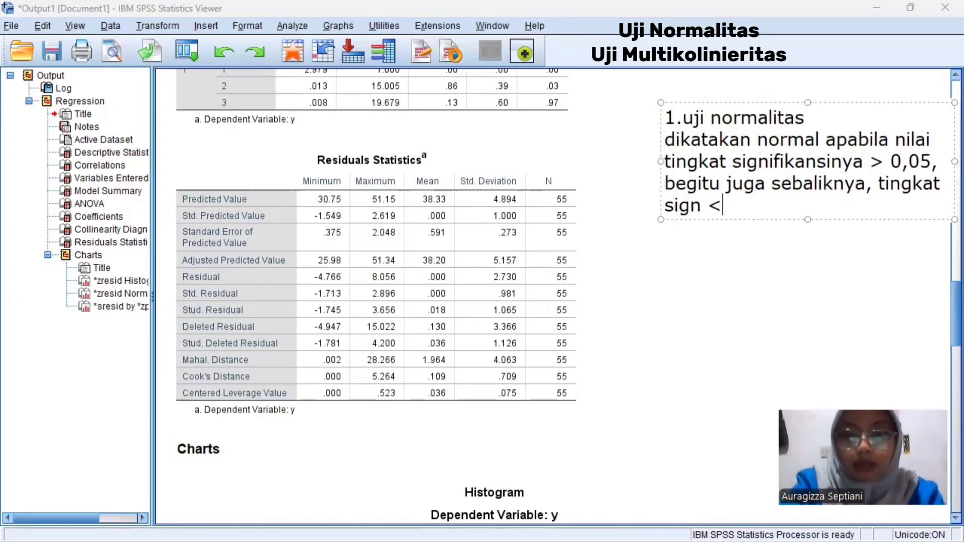
text( 0,)
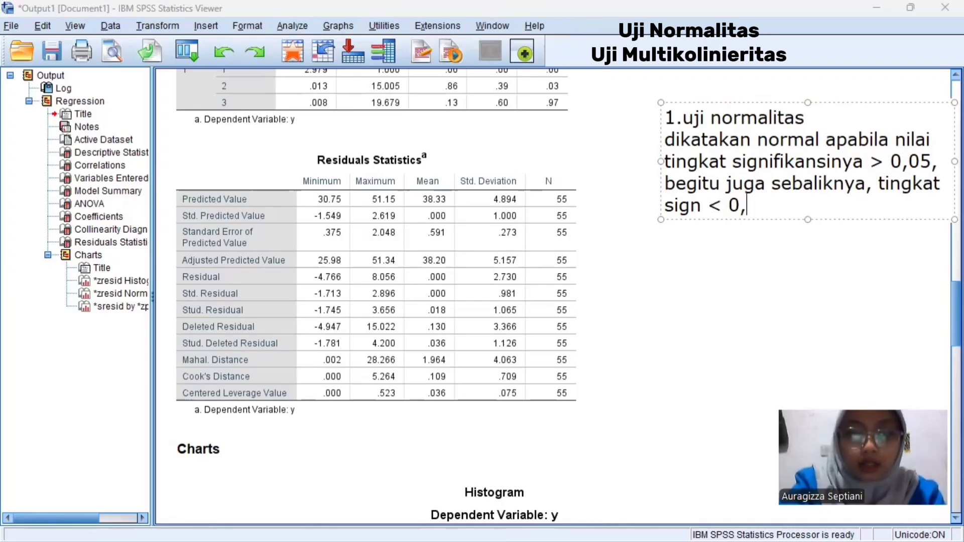
text(05 t)
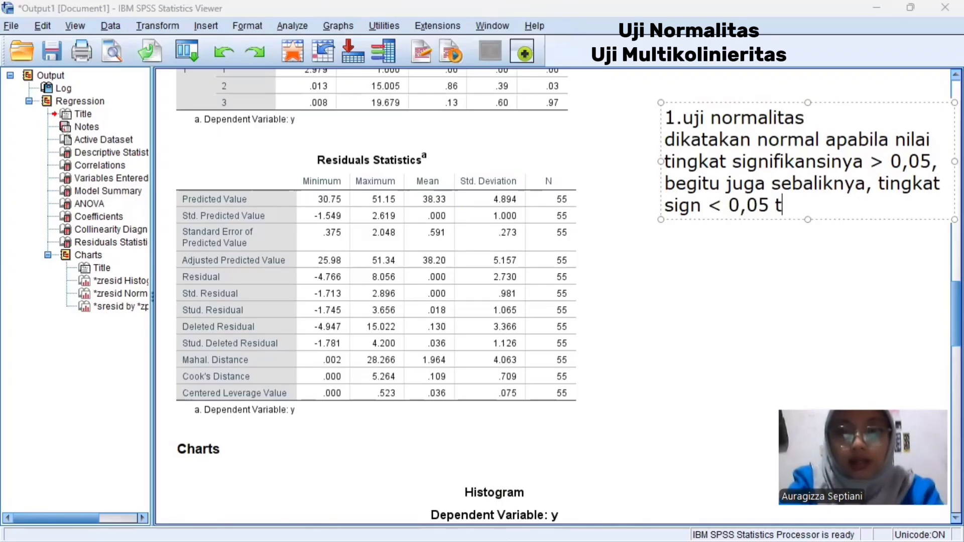
text(idak normal)
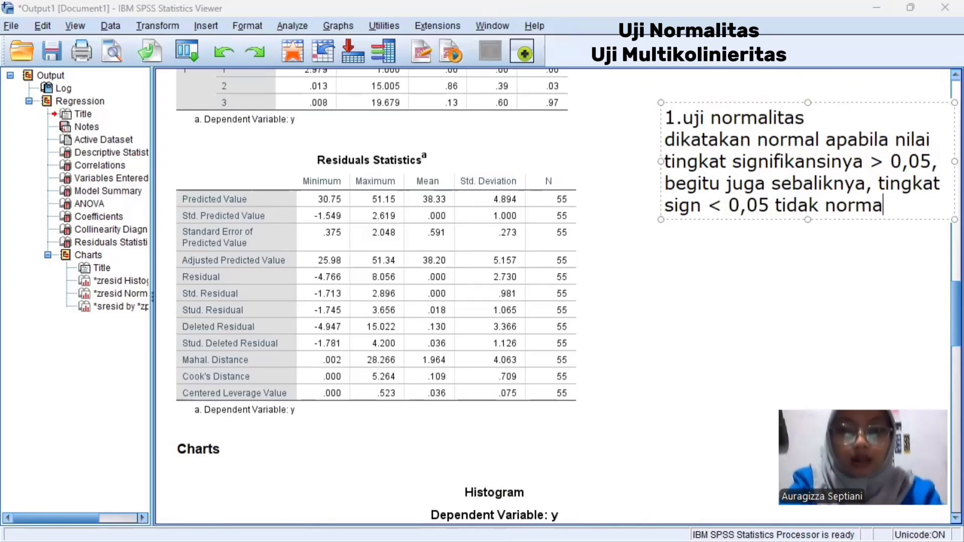
key(Return)
key(Return)
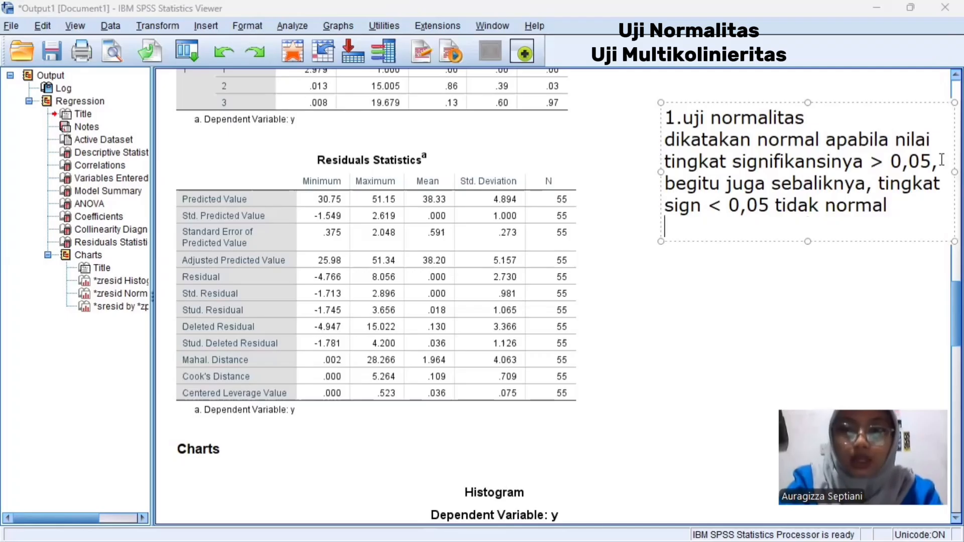
Add the entries "histogram" and "plot" to the annotation, separated by blank lines
text(histogram)
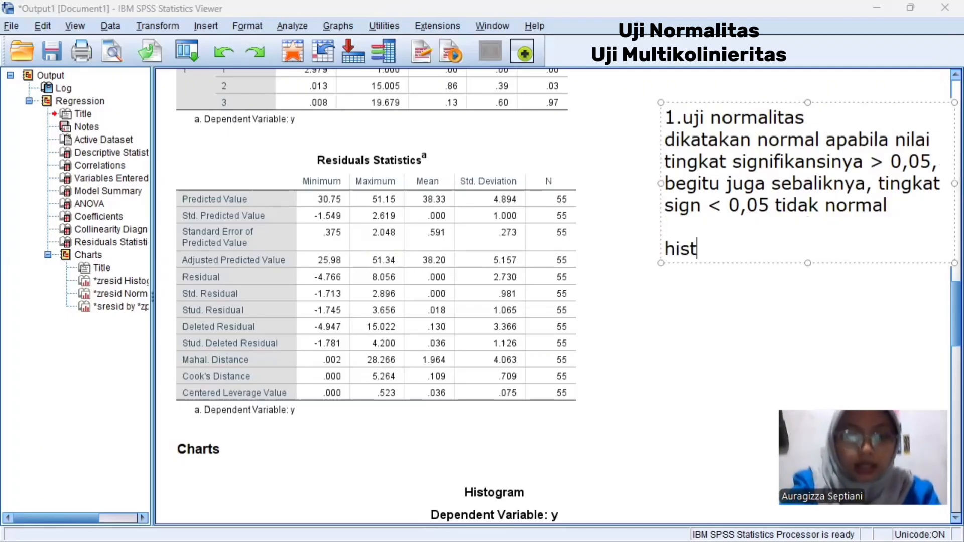
key(Return)
key(Return)
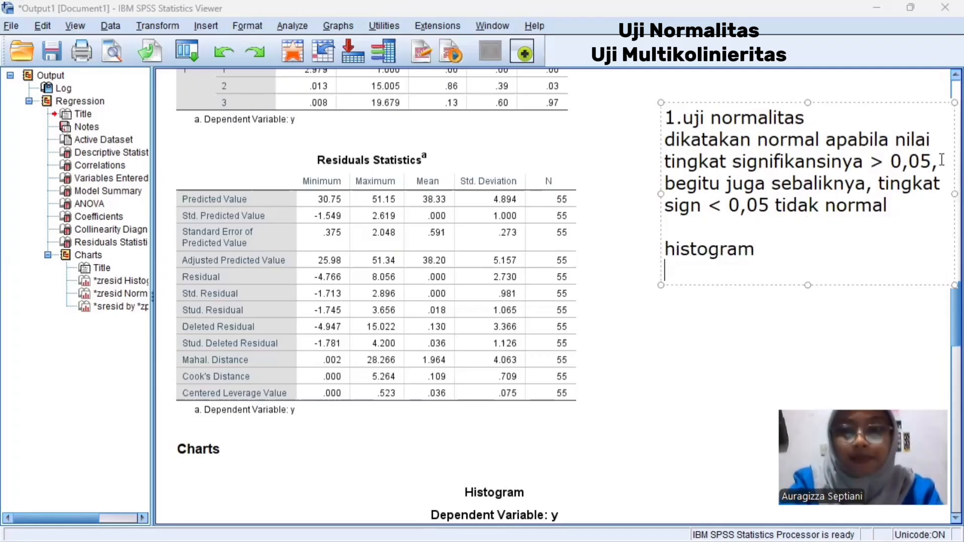
text(plot)
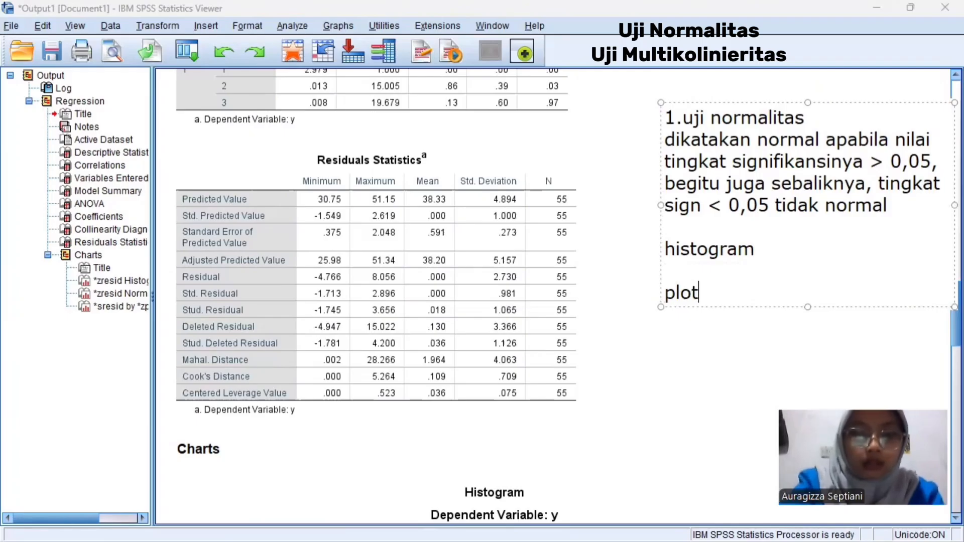
key(Return)
key(Return)
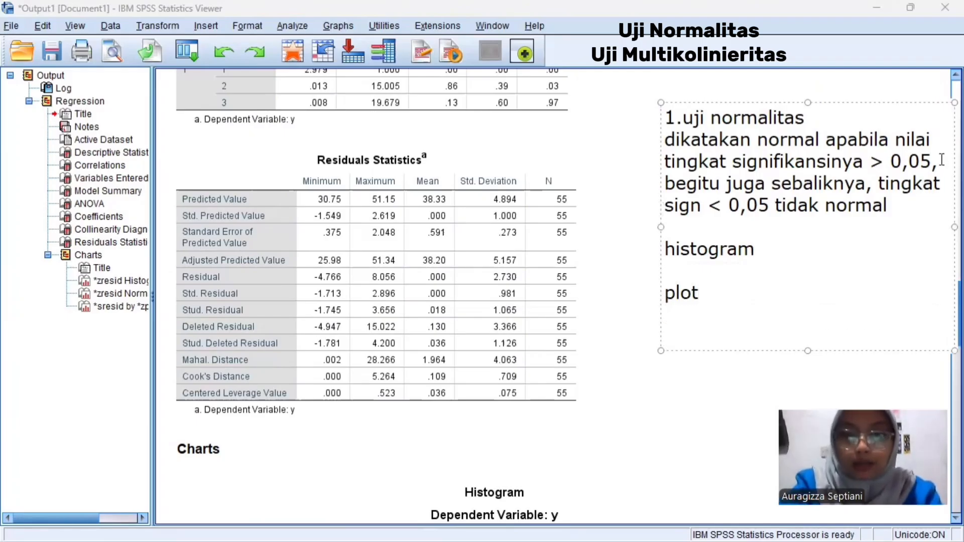
Add the entry "sample kologrov-smirnov" below "plot" in the annotation and start a new line under it
text(sample ko)
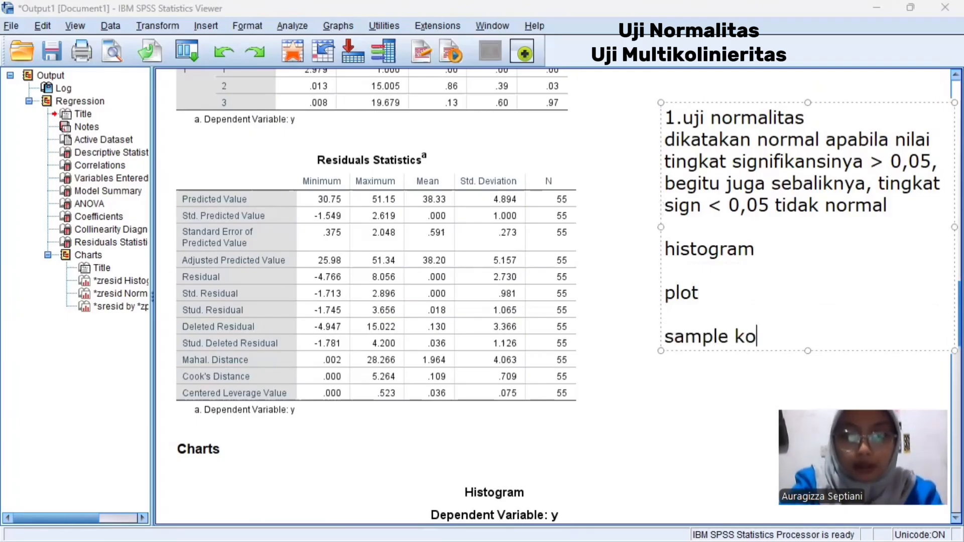
text(logro)
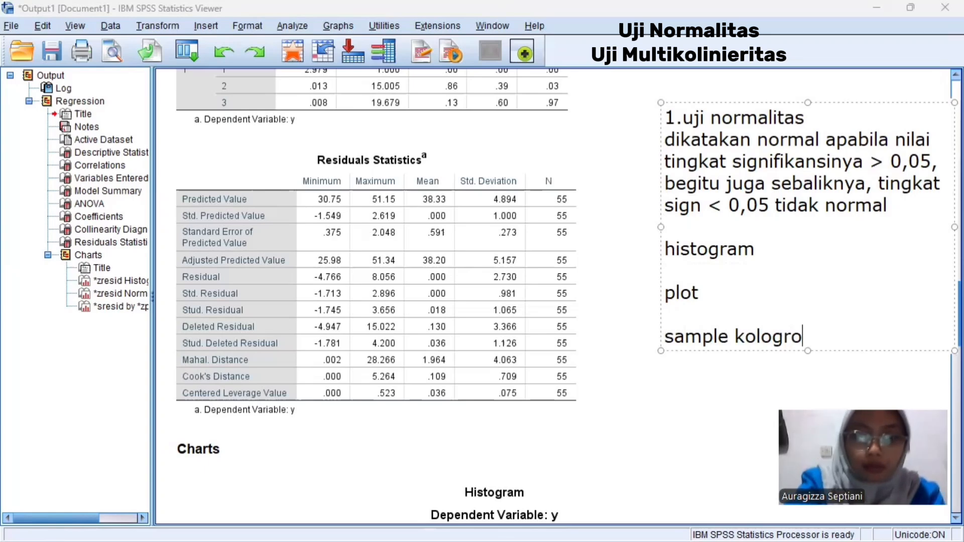
text(v-smirn)
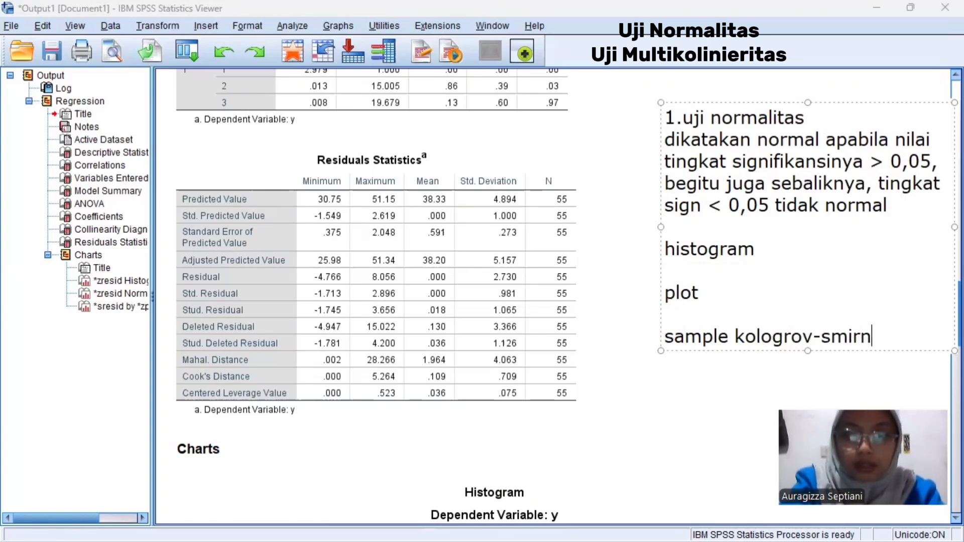
text(ov)
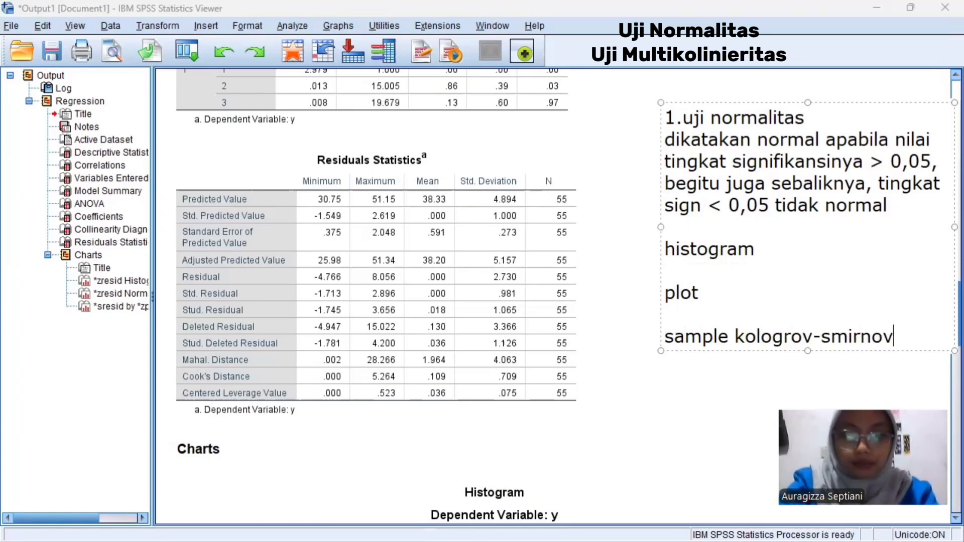
key(Return)
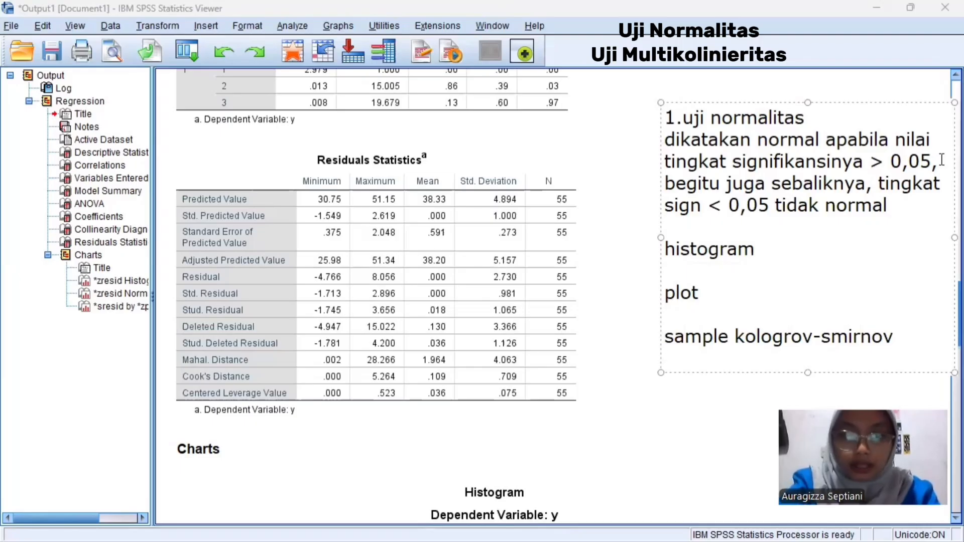
Write the criterion "tingkat sign > 0,05" under the "sample kologrov-smirnov" entry
text(tingkat)
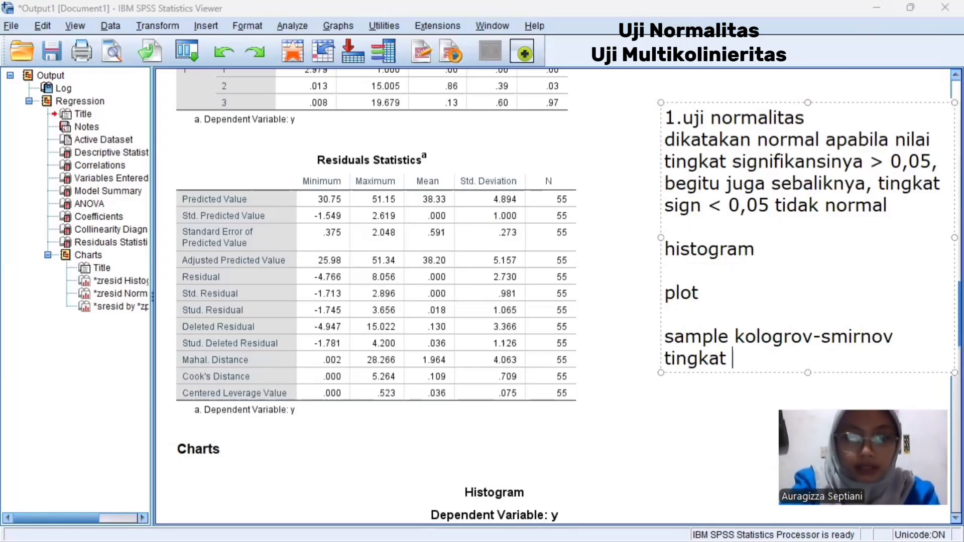
text( sign)
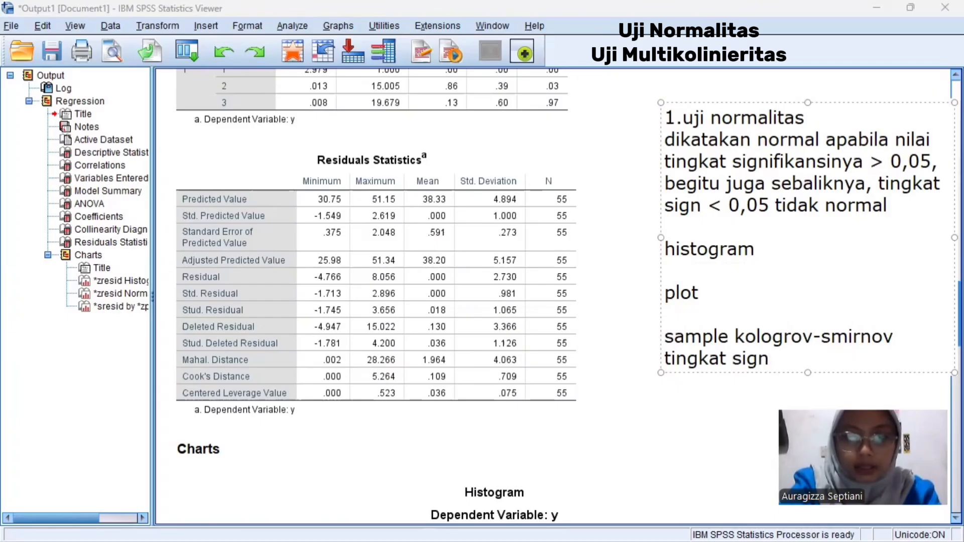
text(ya)
key(BackSpace)
key(BackSpace)
key(BackSpace)
key(BackSpace)
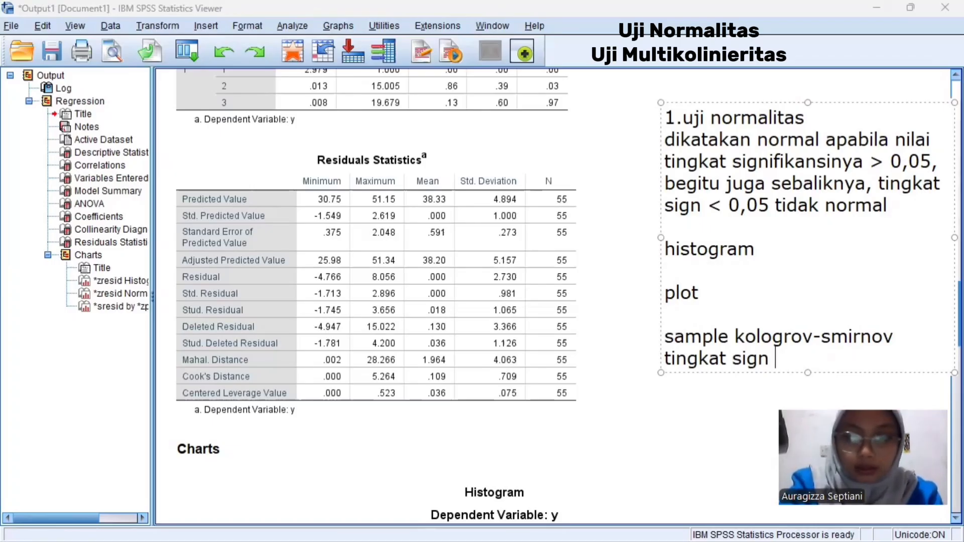
text(>)
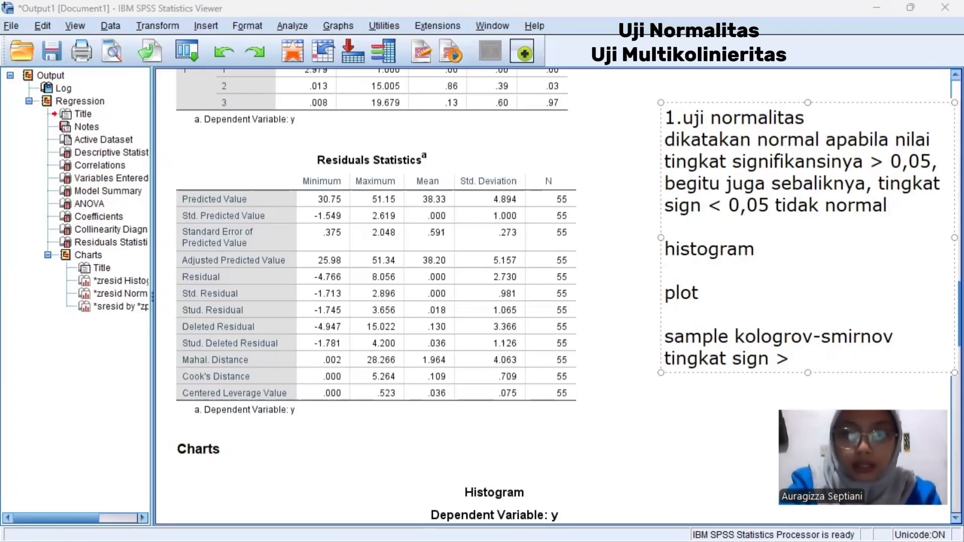
text( 0,05)
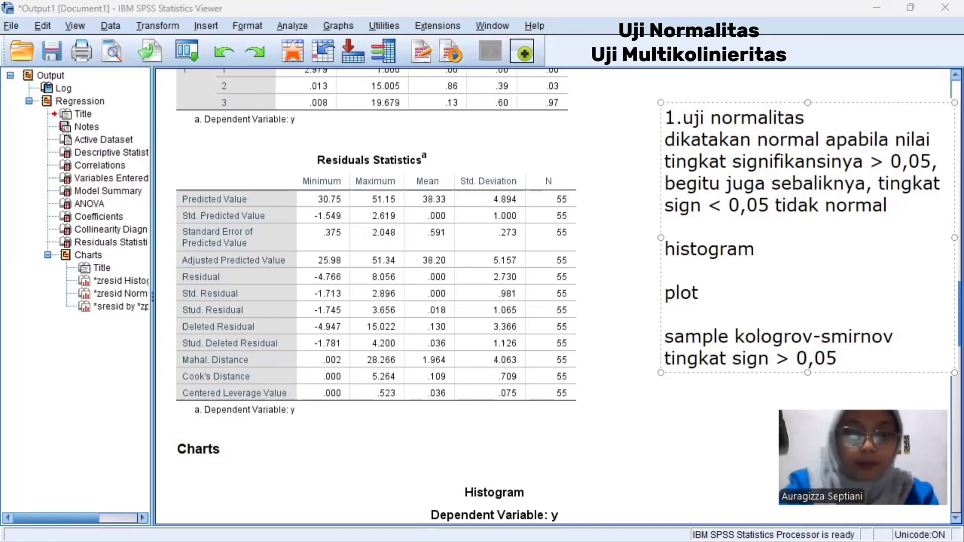
Examine the residual histogram, the normal P-P plot and the scatterplot of the regression output
key(Up)
key(Up)
key(Up)
key(Up)
scroll(426, 305, down, 10)
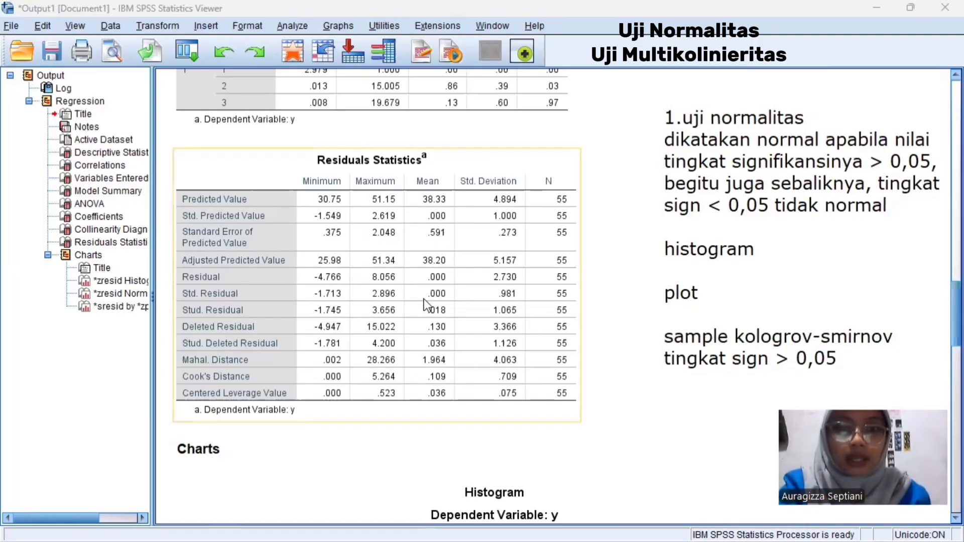
scroll(426, 305, up, 3)
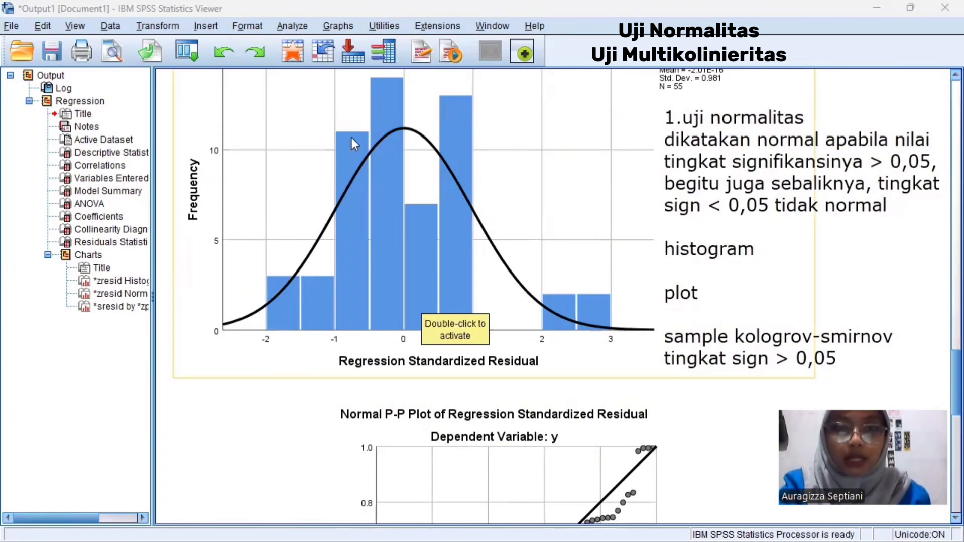
scroll(602, 276, up, 9)
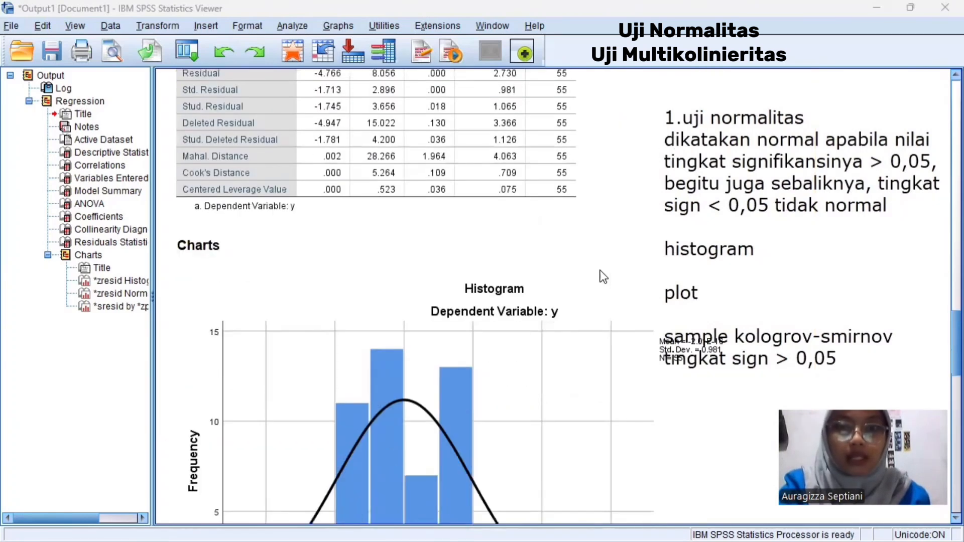
scroll(603, 276, down, 20)
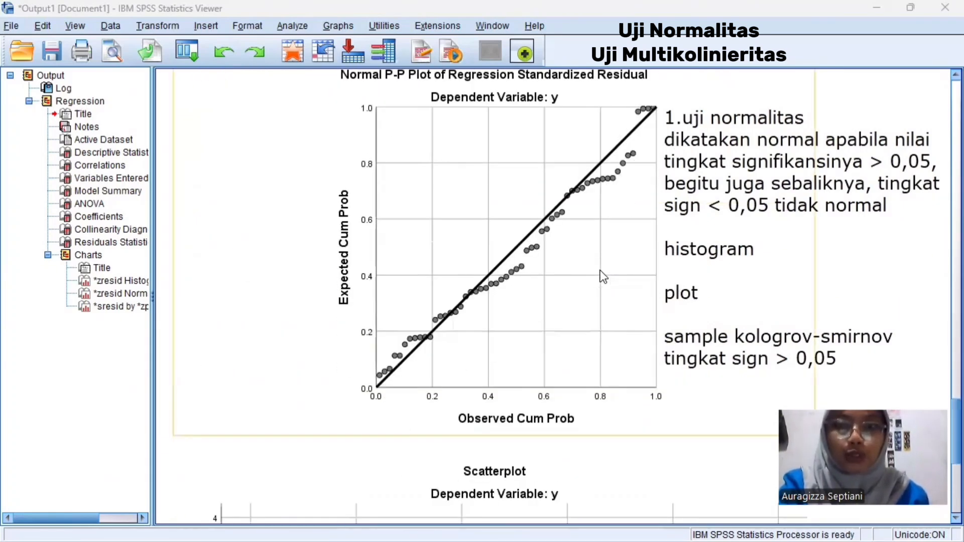
scroll(580, 133, up, 3)
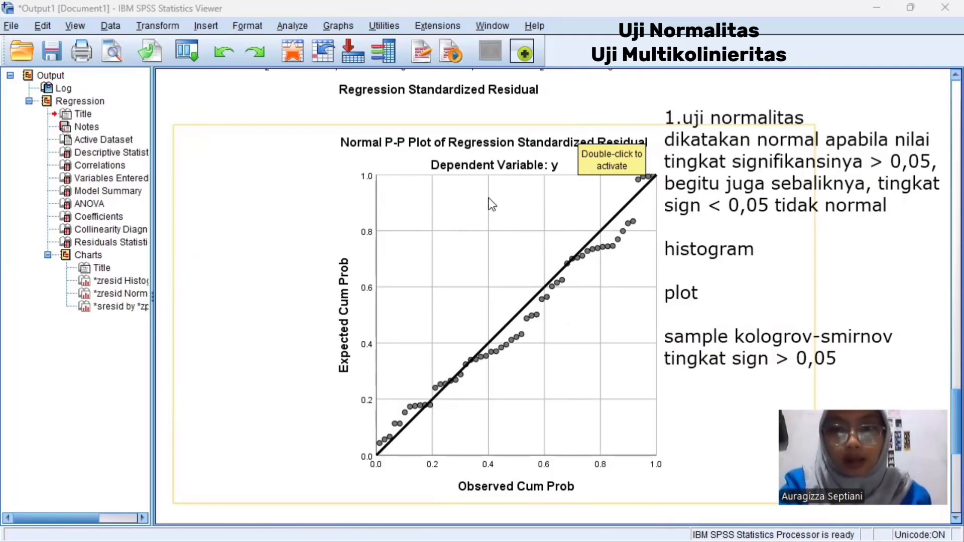
scroll(492, 203, down, 5)
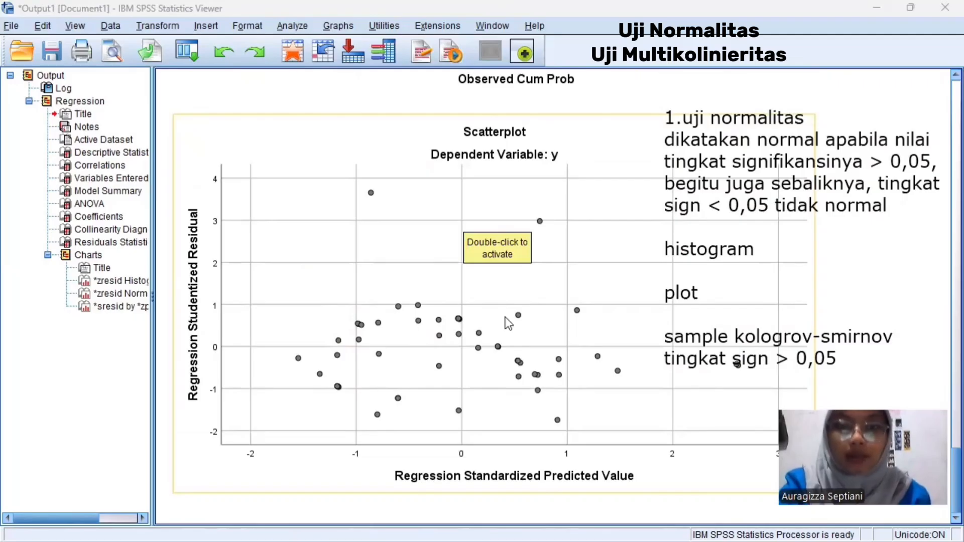
scroll(456, 225, up, 3)
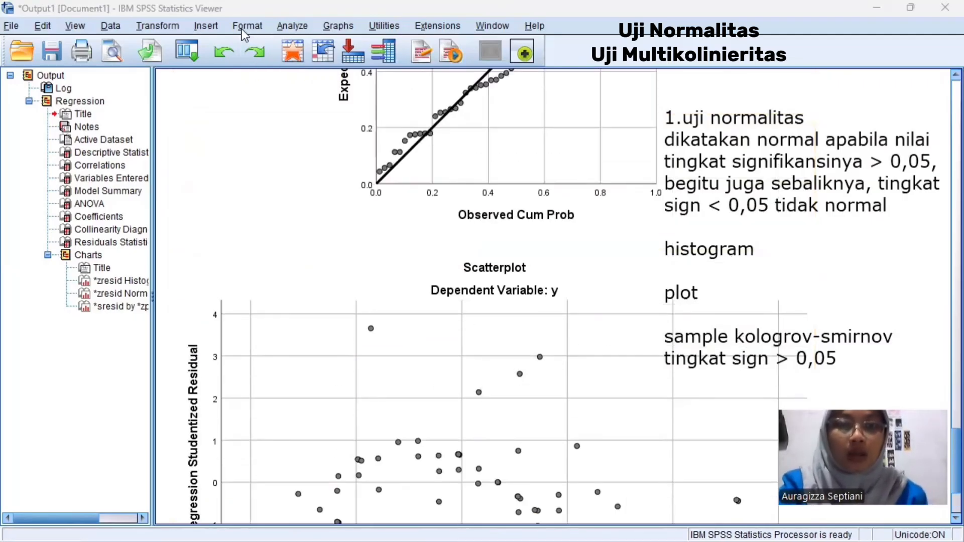
Set up a legacy one-sample Kolmogorov-Smirnov test with the unstandardized residual as the test variable
click(282, 27)
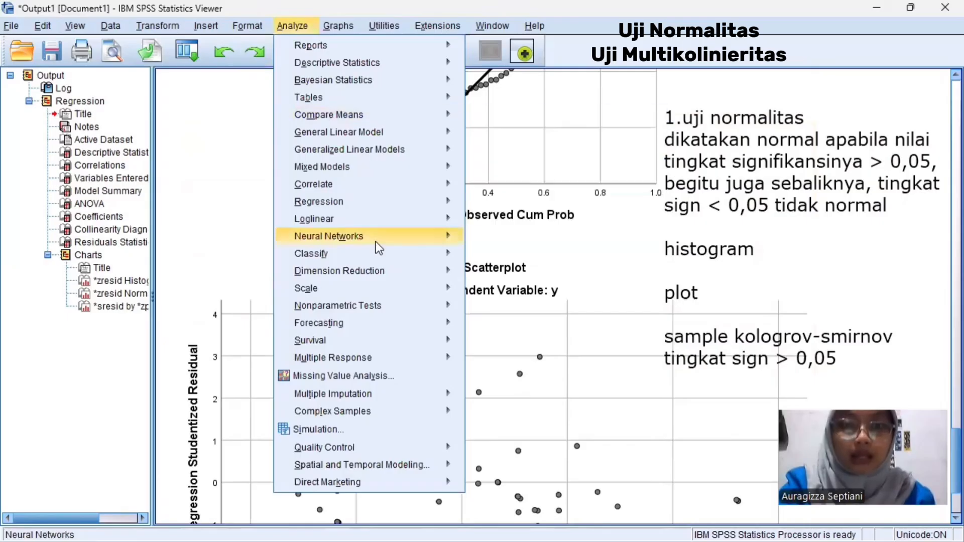
mouse_move(421, 310)
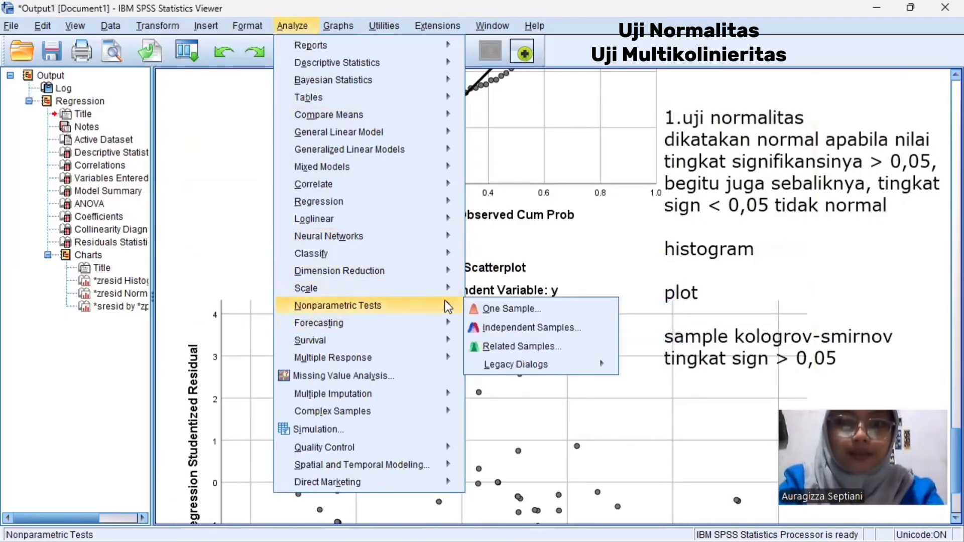
mouse_move(495, 368)
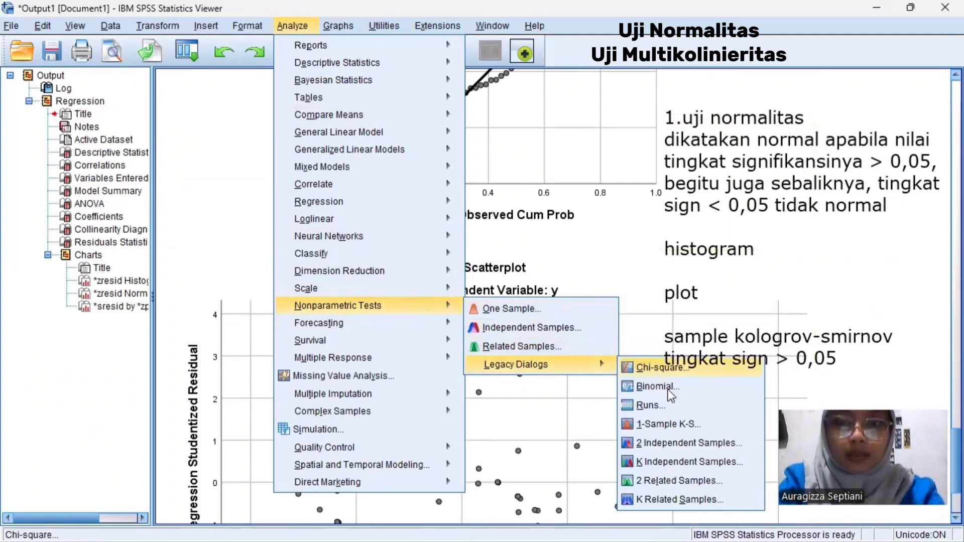
click(672, 425)
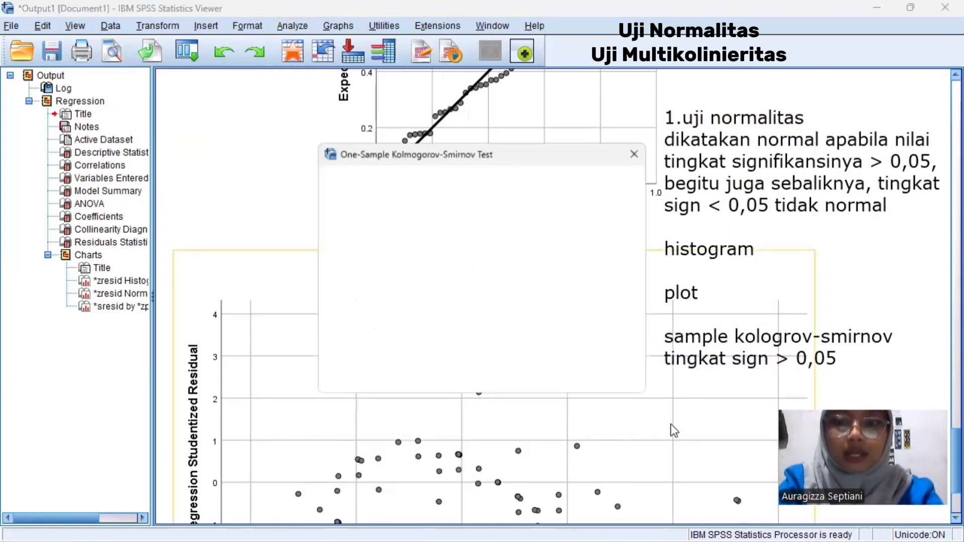
drag(428, 219, 452, 335)
click(384, 297)
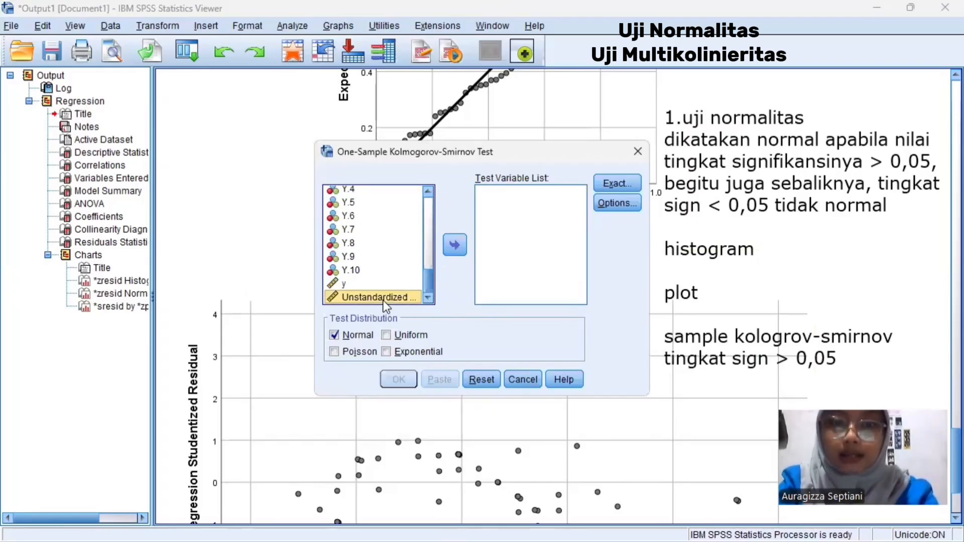
click(454, 246)
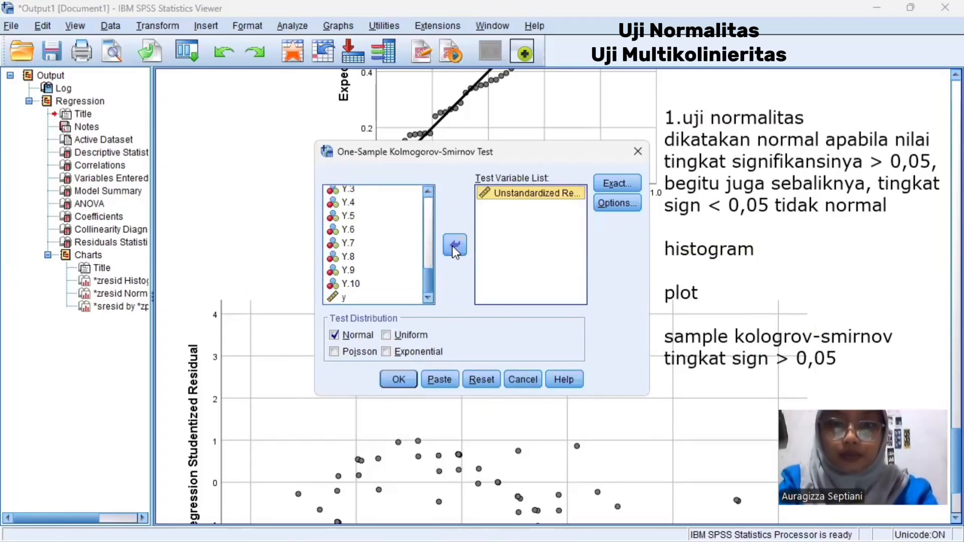
Choose the Monte Carlo method for the exact test and run the Kolmogorov-Smirnov test
click(617, 183)
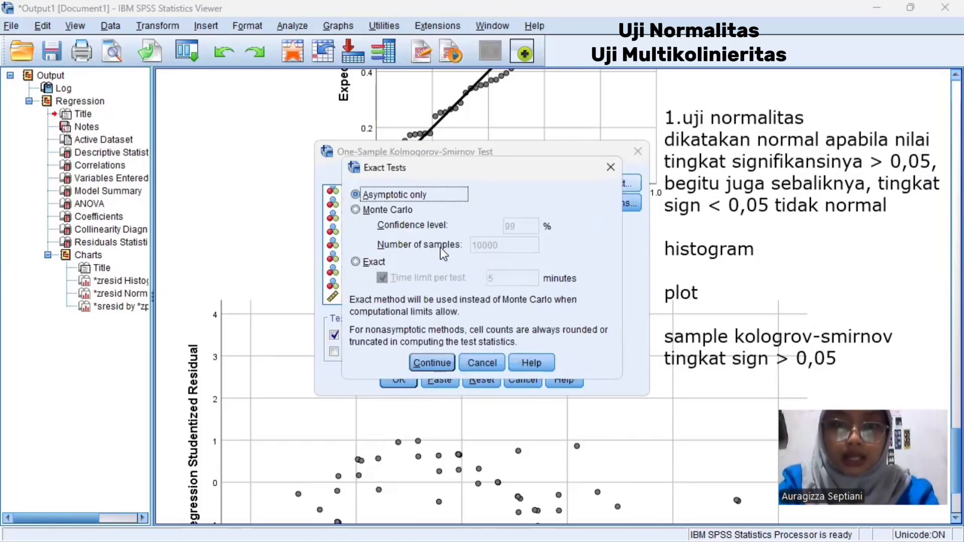
click(356, 210)
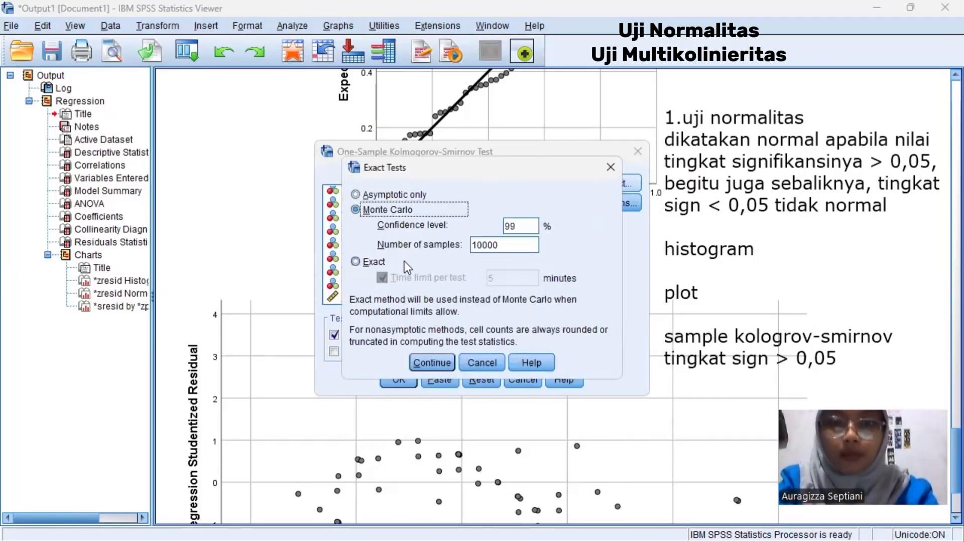
click(433, 364)
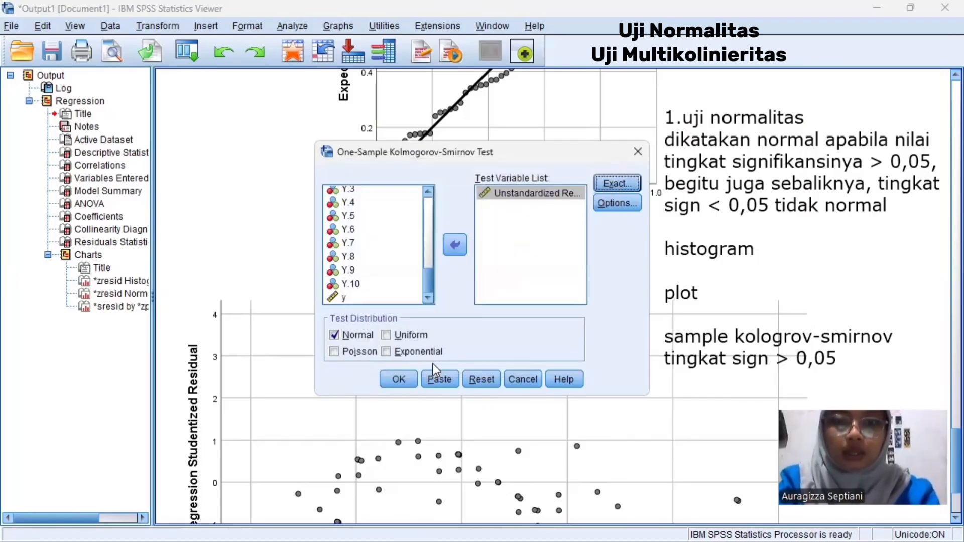
click(398, 380)
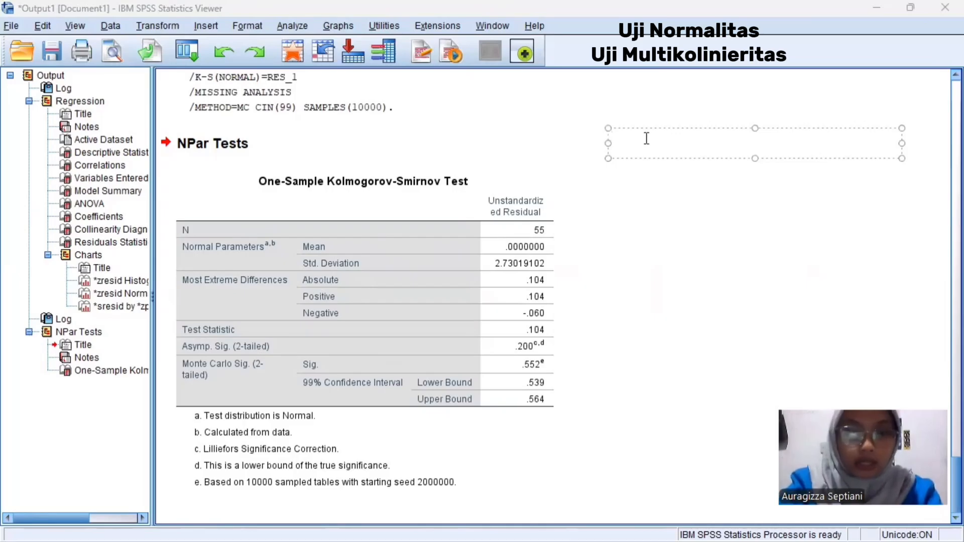
Head the text annotation beside the One-Sample Kolmogorov-Smirnov Test table with "sample kolomogrov-smirnov" and start a new line
text(sample)
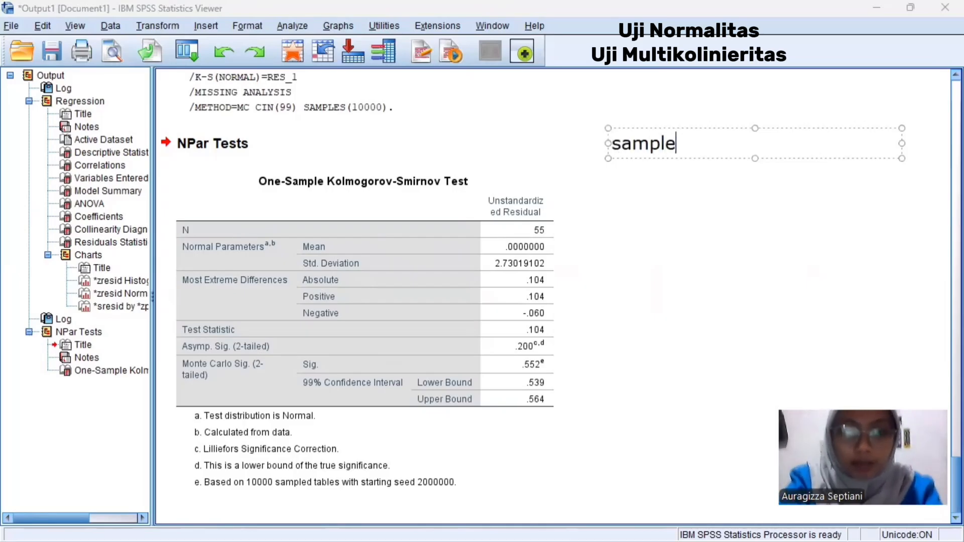
text( kolomo)
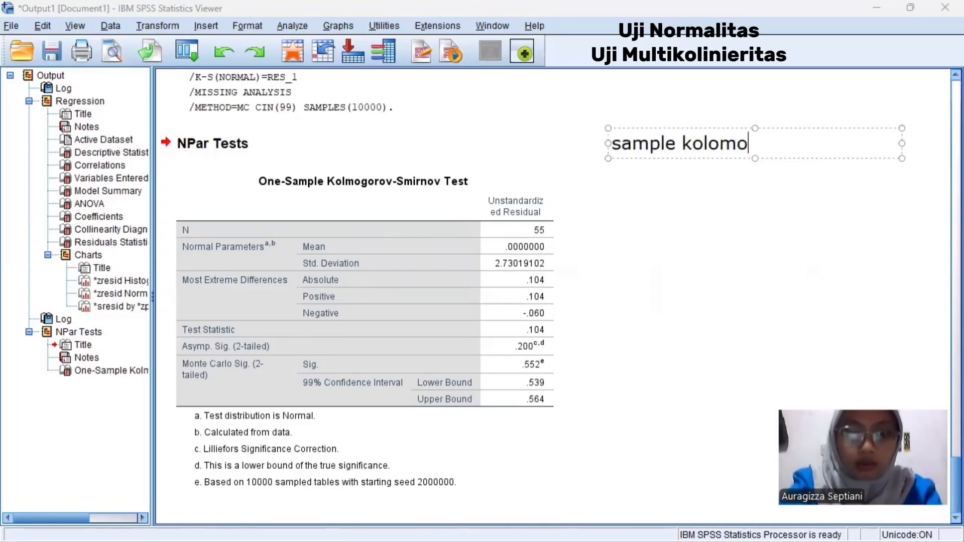
text(grov-smi)
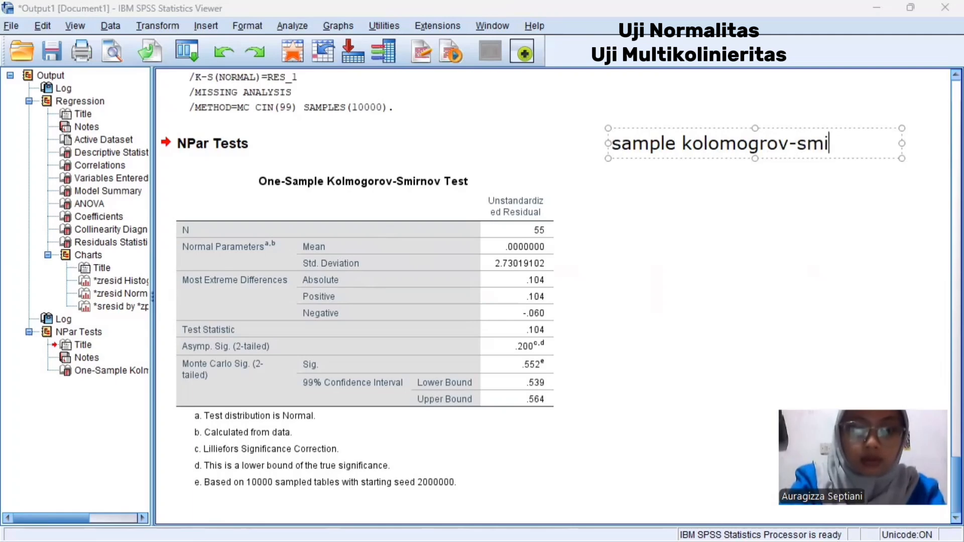
text(rnov)
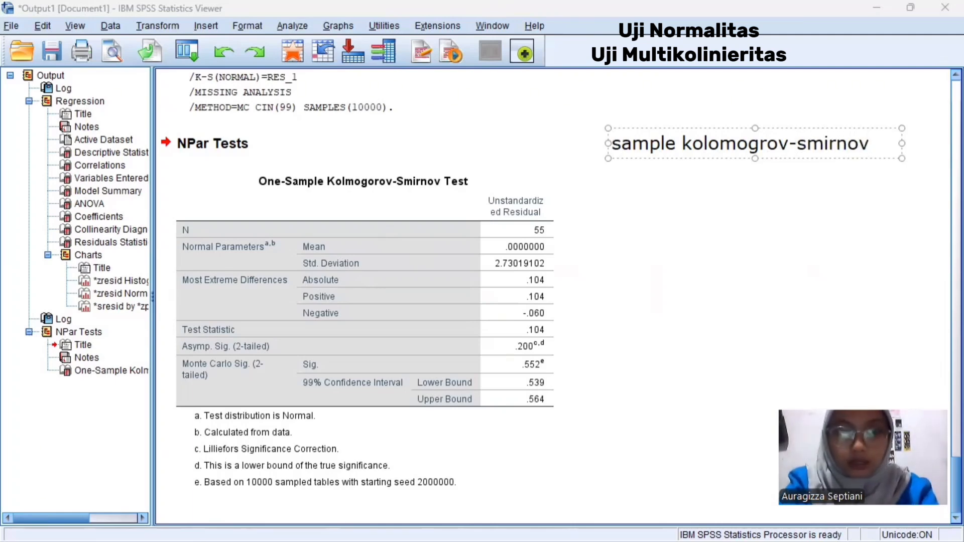
key(Return)
Write "tingkat sign > 0,05" on the second line of the annotation beside the Kolmogorov-Smirnov table
text(tin)
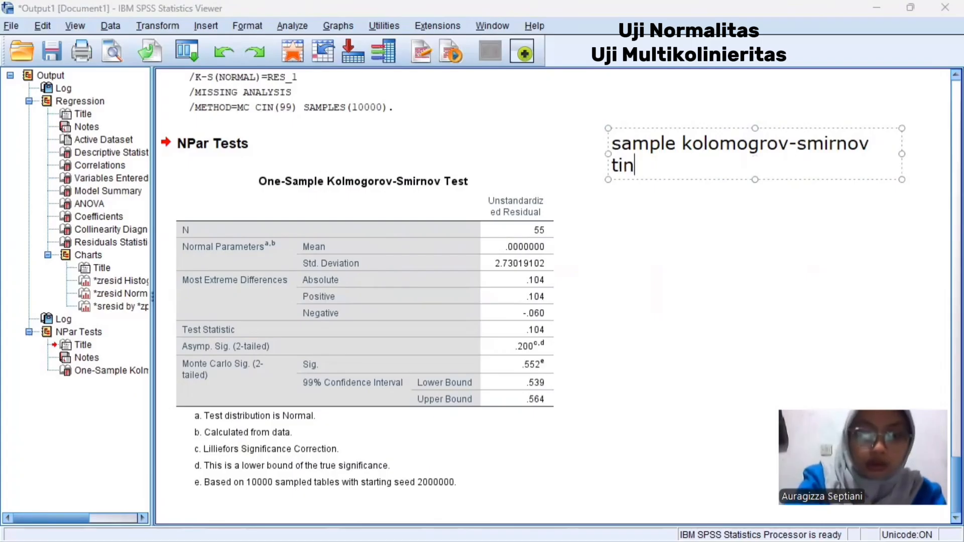
text(gkat si)
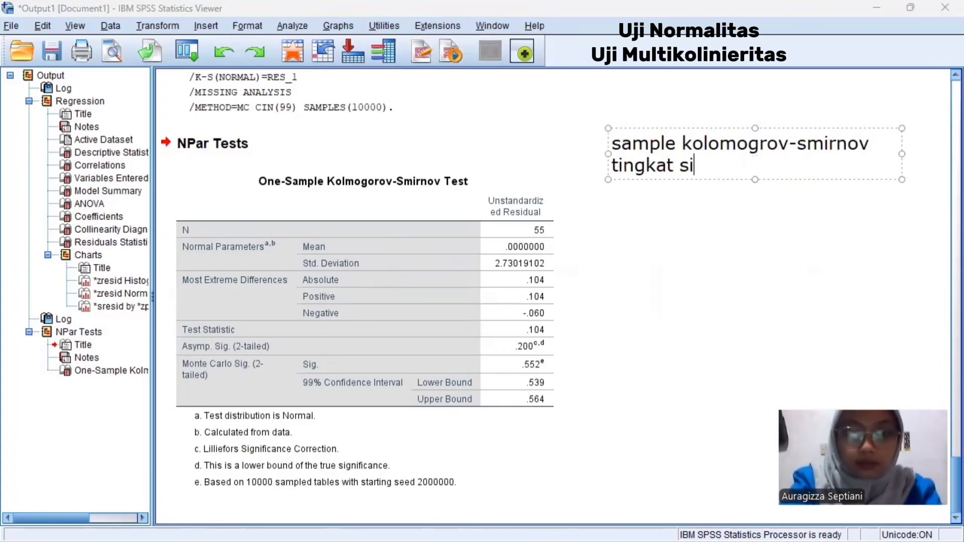
text(gn > 0,0)
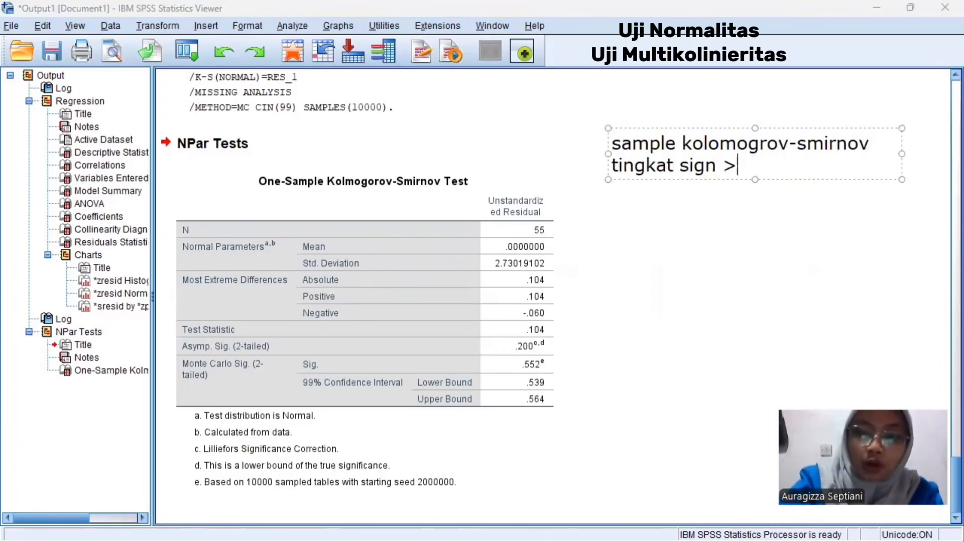
text(5)
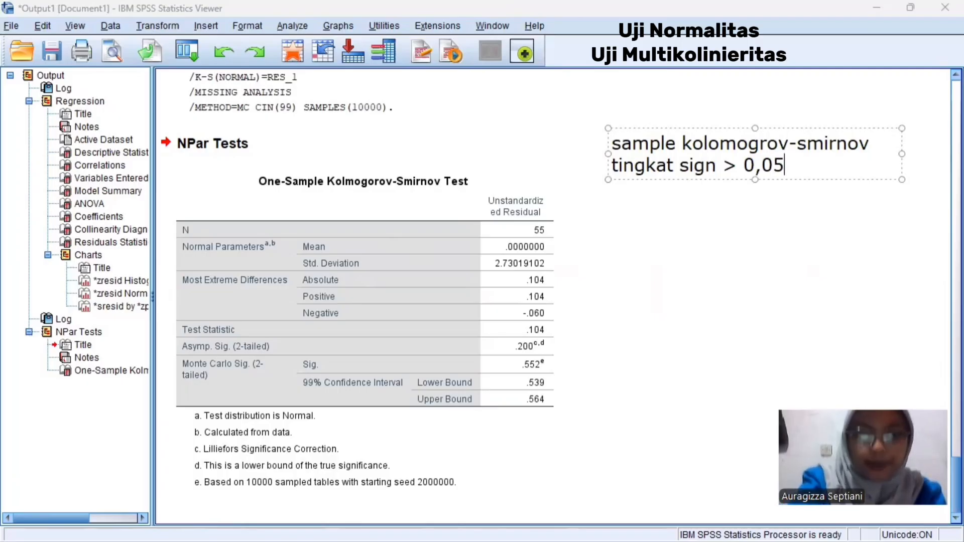
Add the line "jadi:" below the significance criterion in the Kolmogorov-Smirnov annotation, separated from it by a blank line
key(Return)
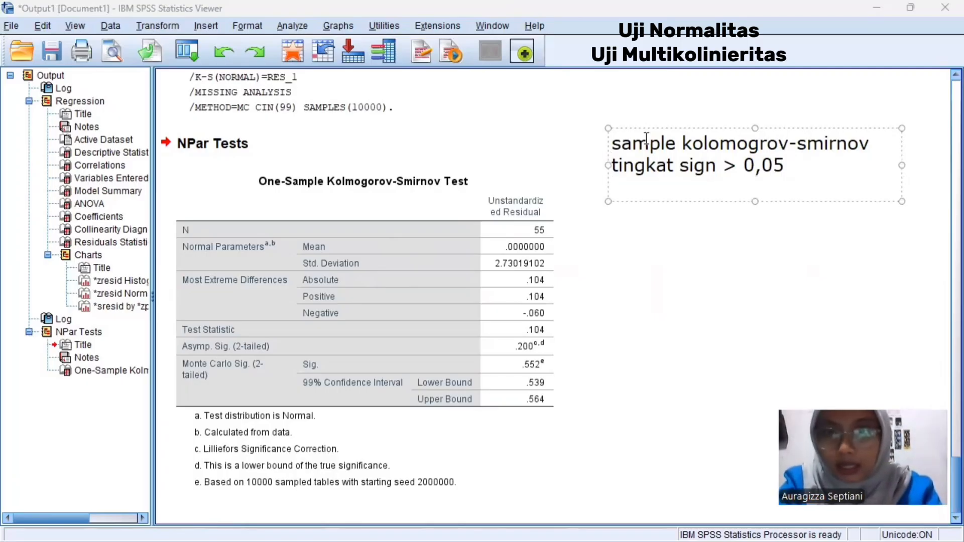
text(jadi)
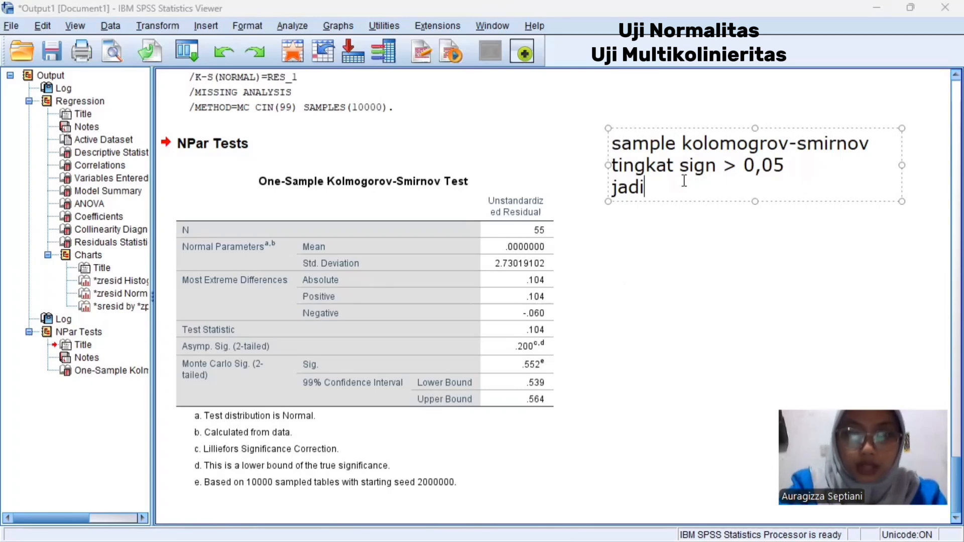
text(:)
key(Return)
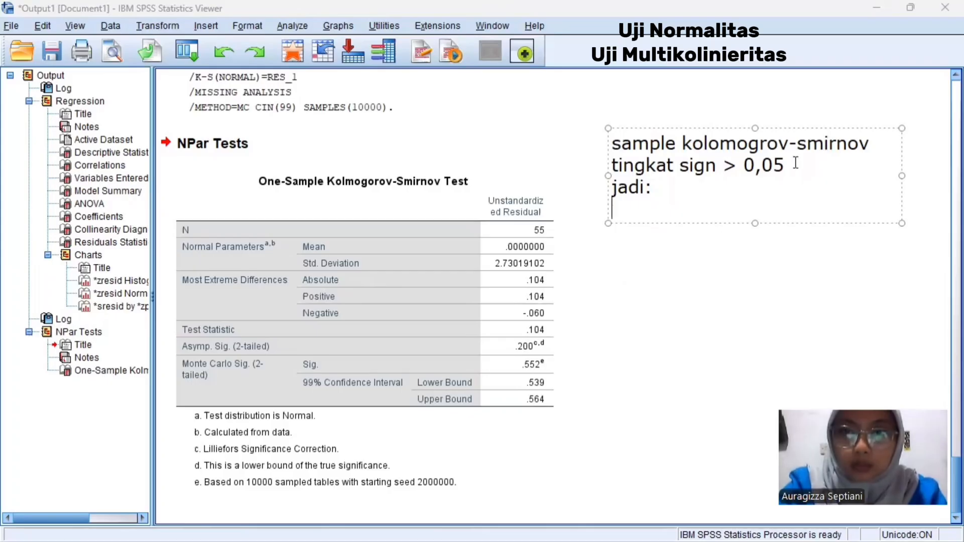
click(796, 164)
key(Return)
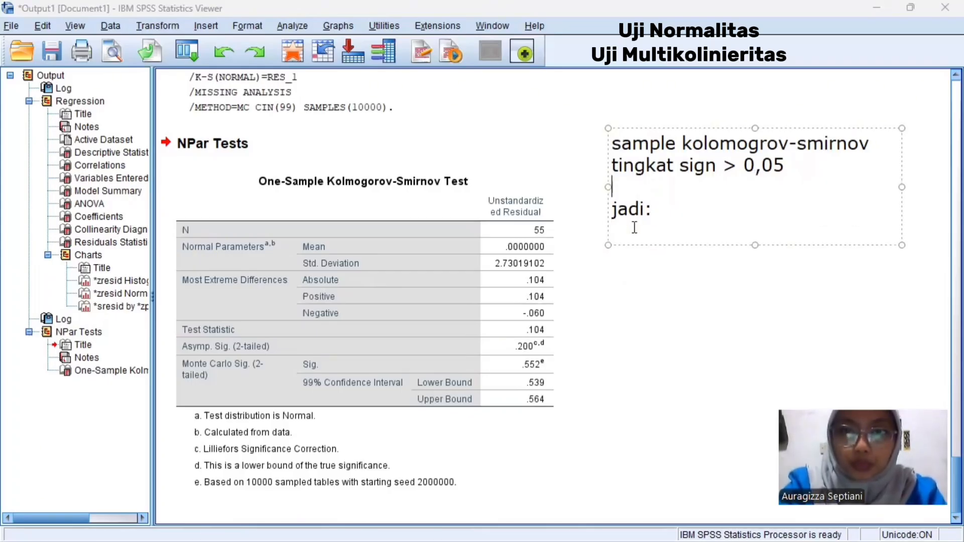
Write the conclusion "0,200 > 0,05 artinya data berdistribusi normal" under "jadi:" in the Kolmogorov-Smirnov annotation
click(635, 227)
text(0,)
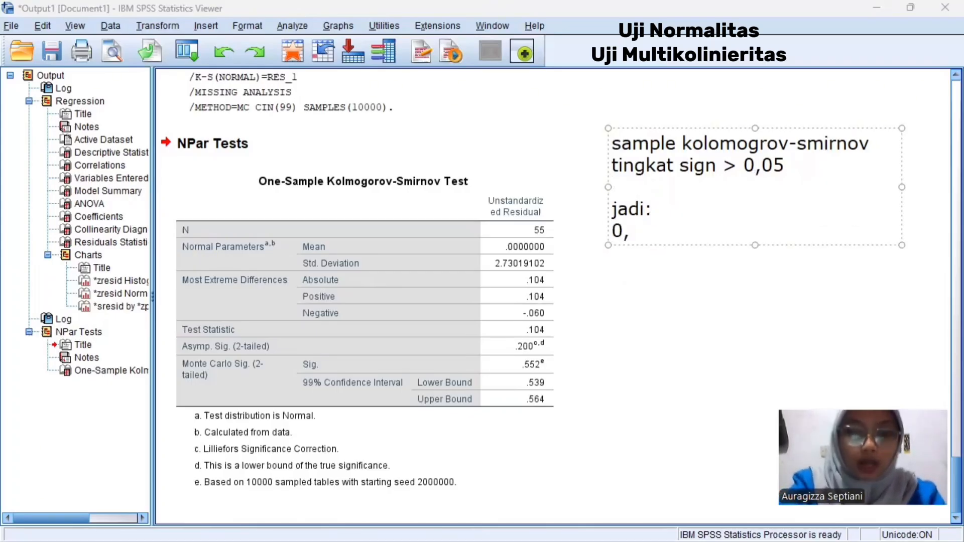
text(200)
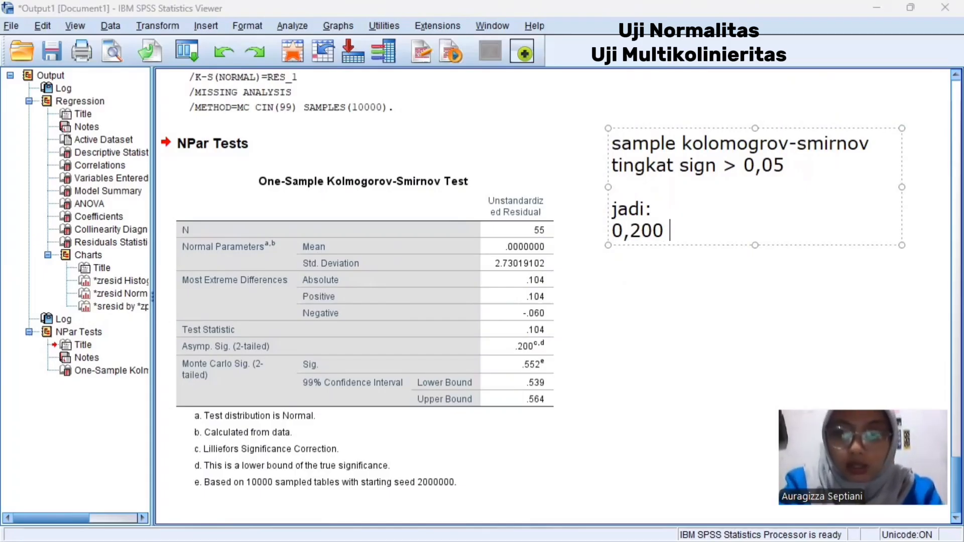
text( > 0,)
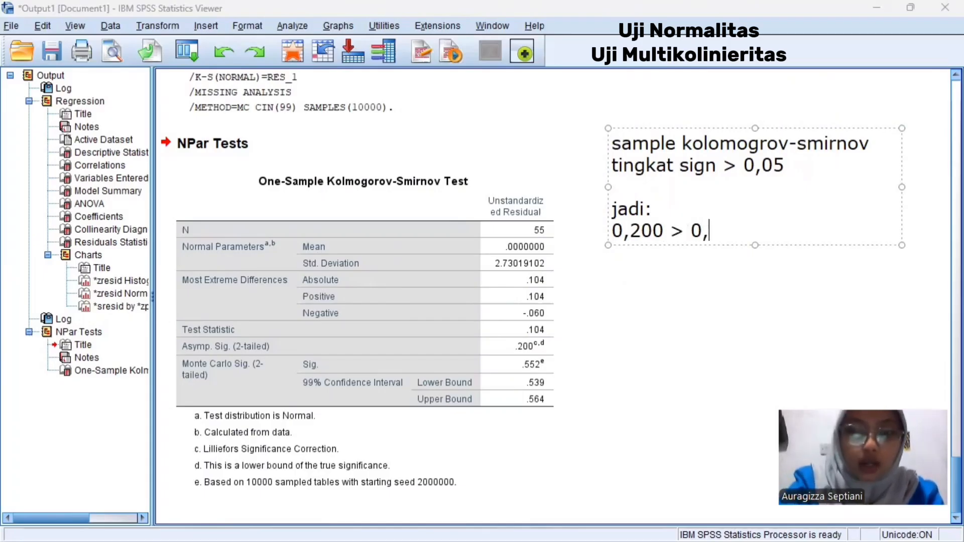
text(05)
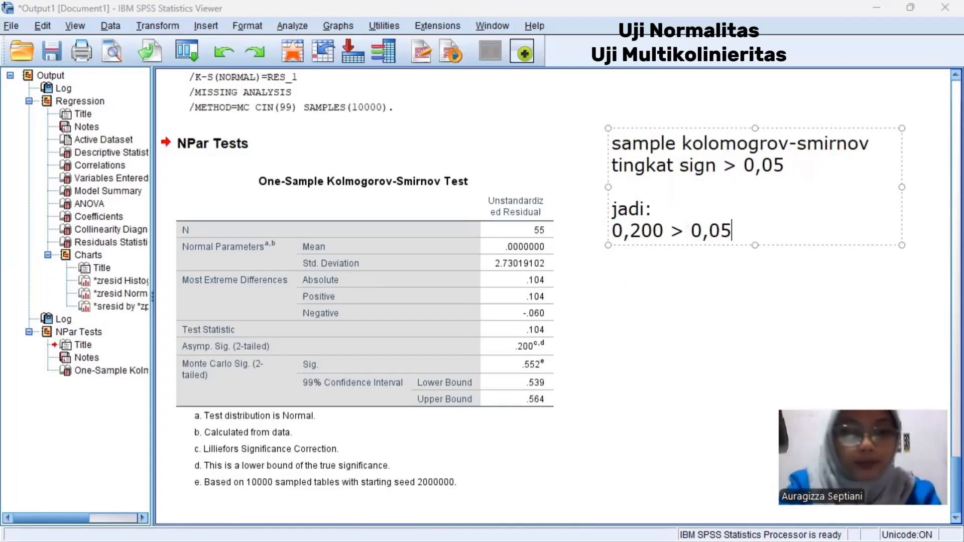
text( art)
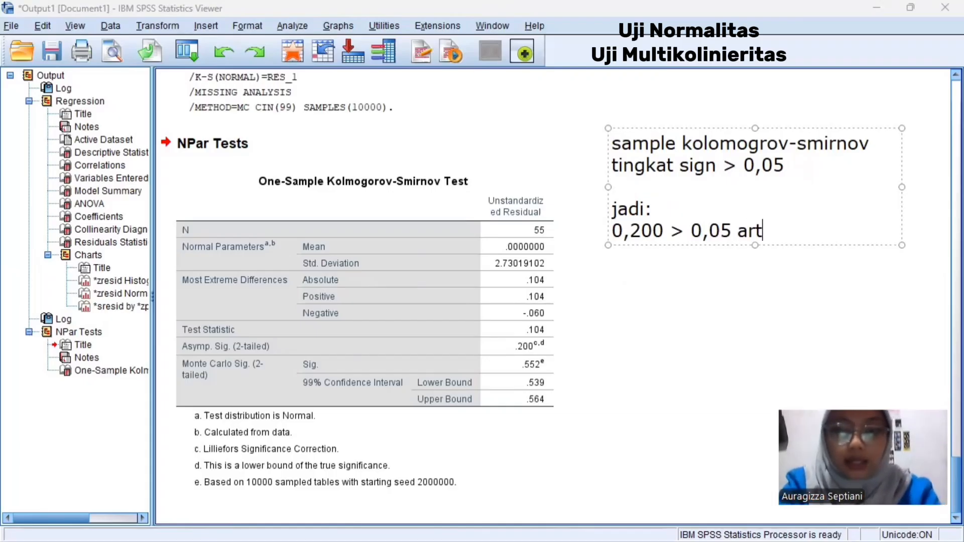
text(inya da)
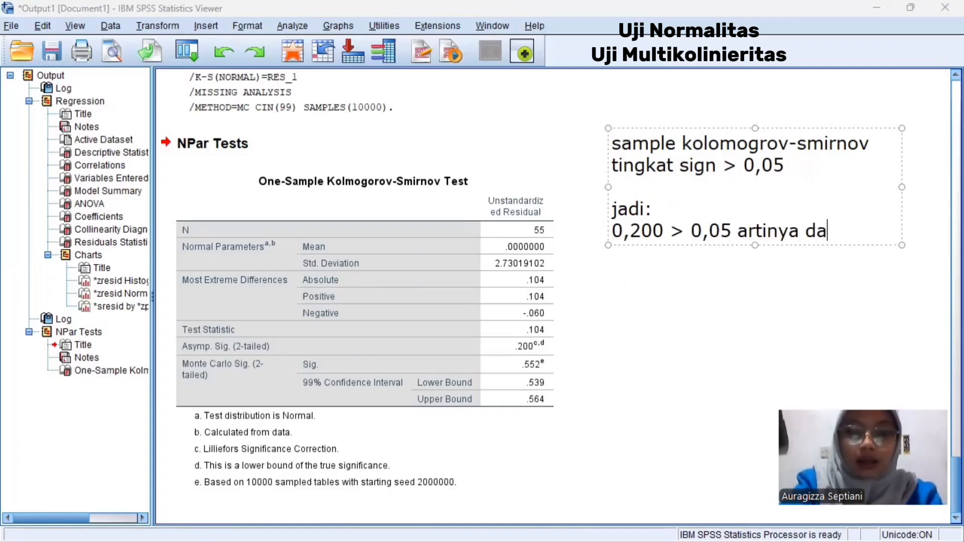
text(ta berdi)
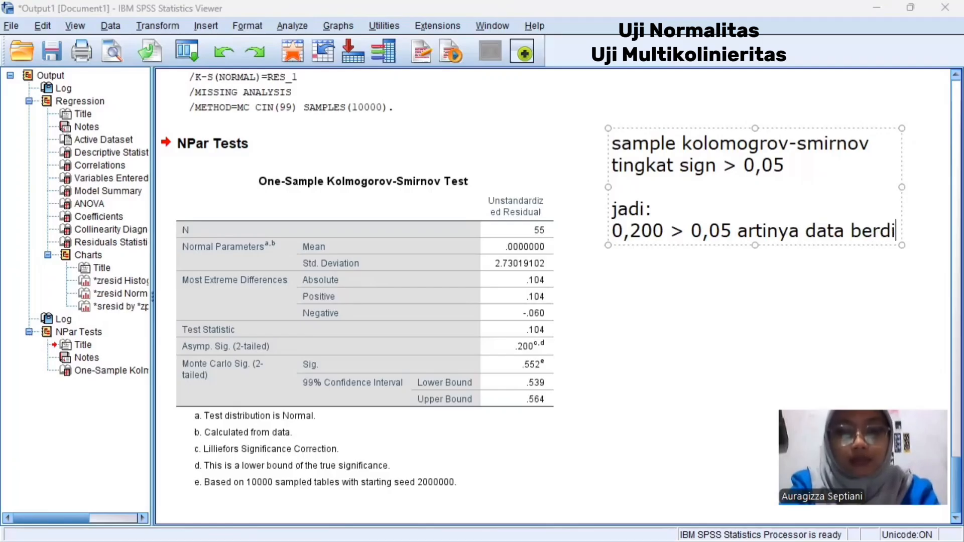
text(stribusi no)
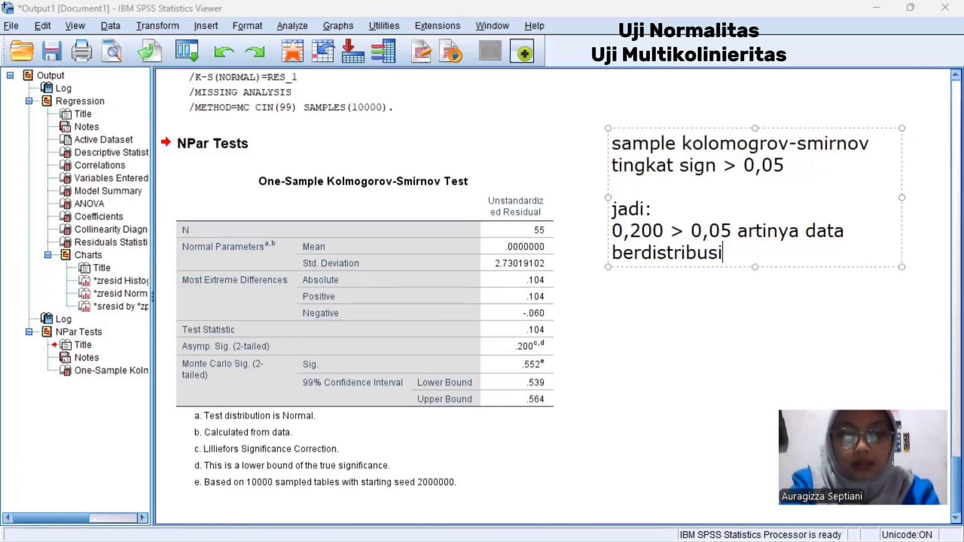
text(rmal)
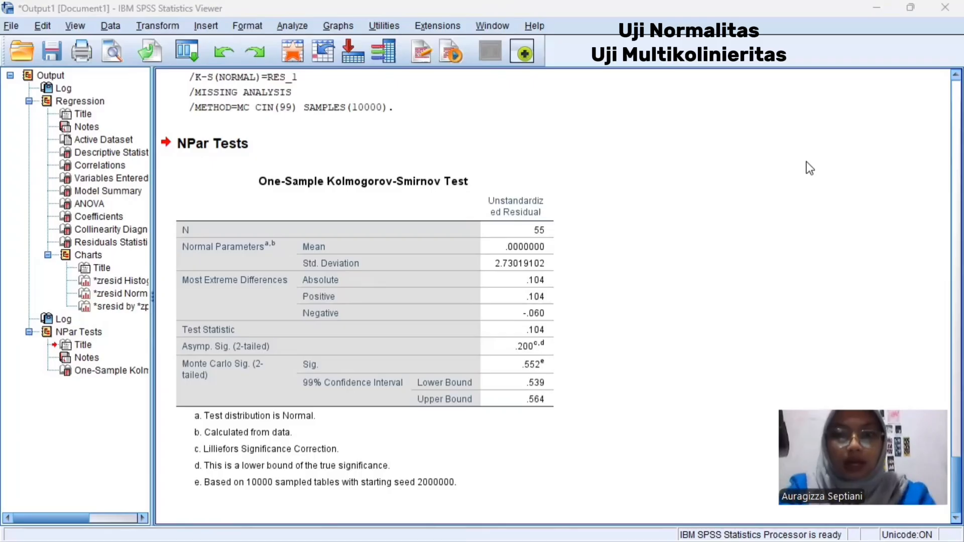
Place a text annotation below the regression Coefficients table, beside Collinearity Diagnostics, headed "2.uji multikolinearitas", and start a new line
scroll(809, 168, up, 4)
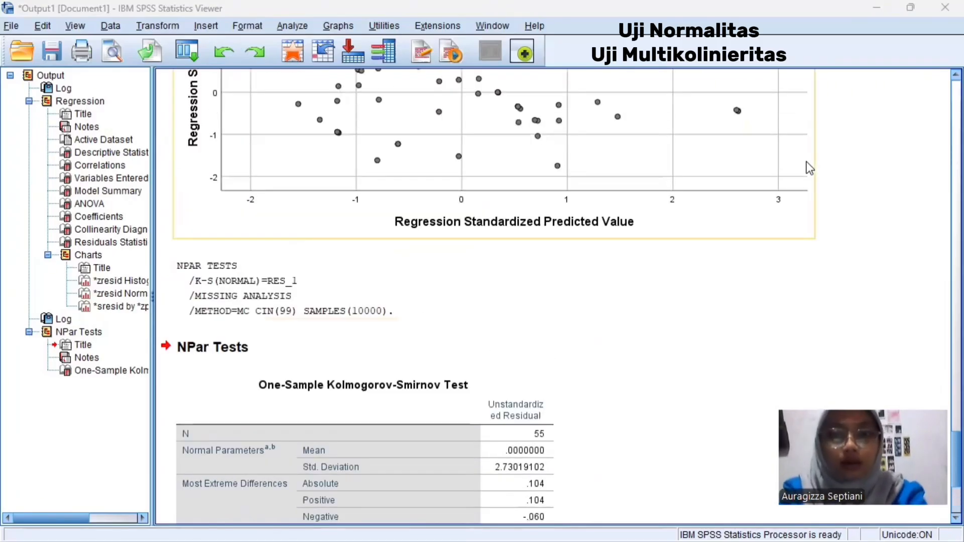
scroll(809, 168, up, 15)
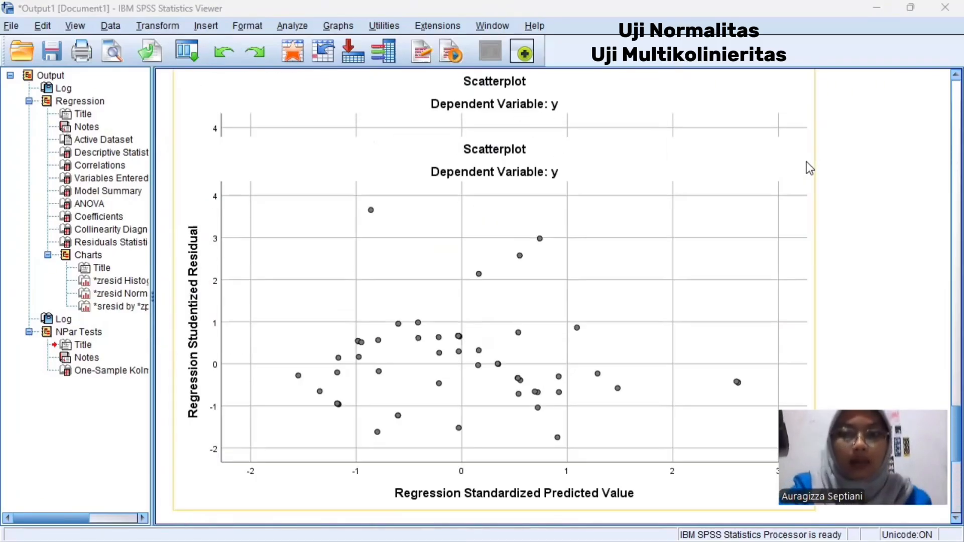
scroll(809, 168, up, 3)
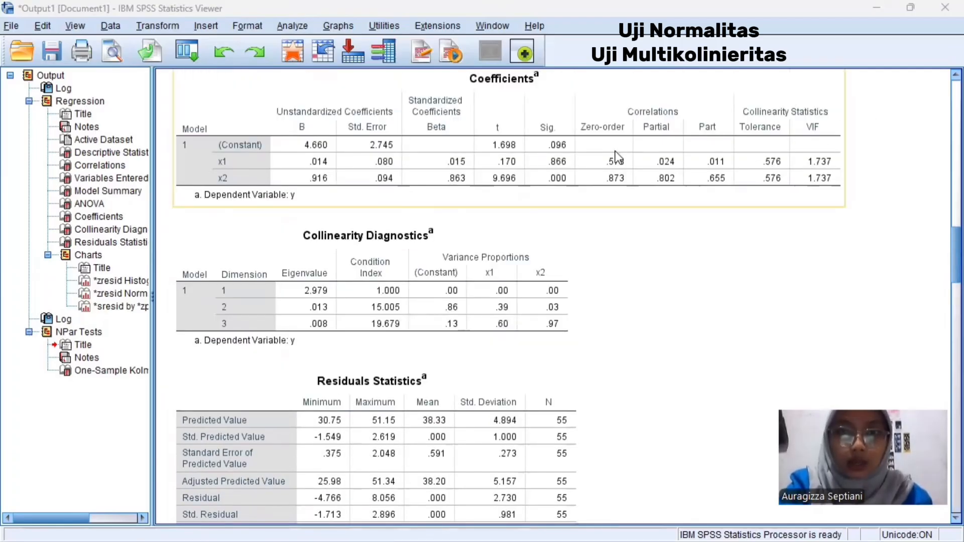
click(672, 249)
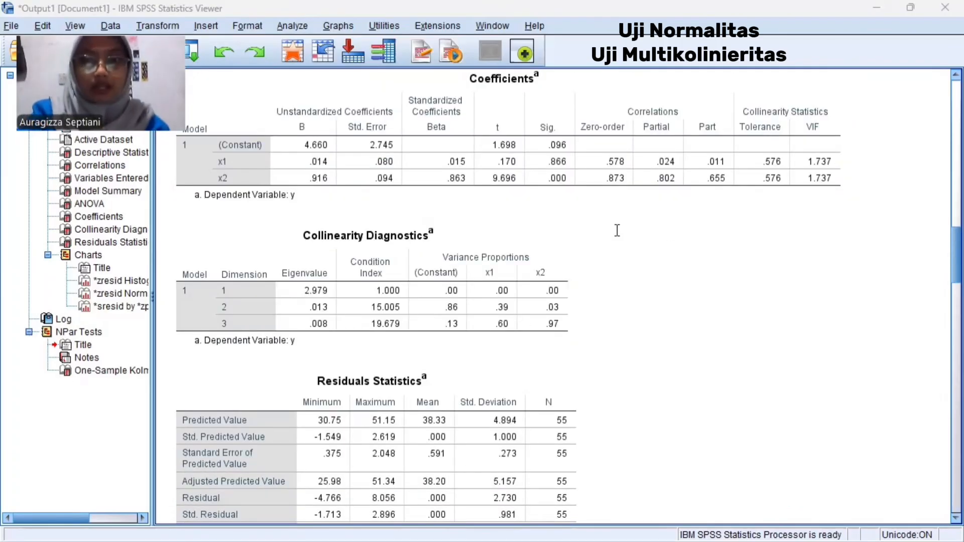
click(617, 231)
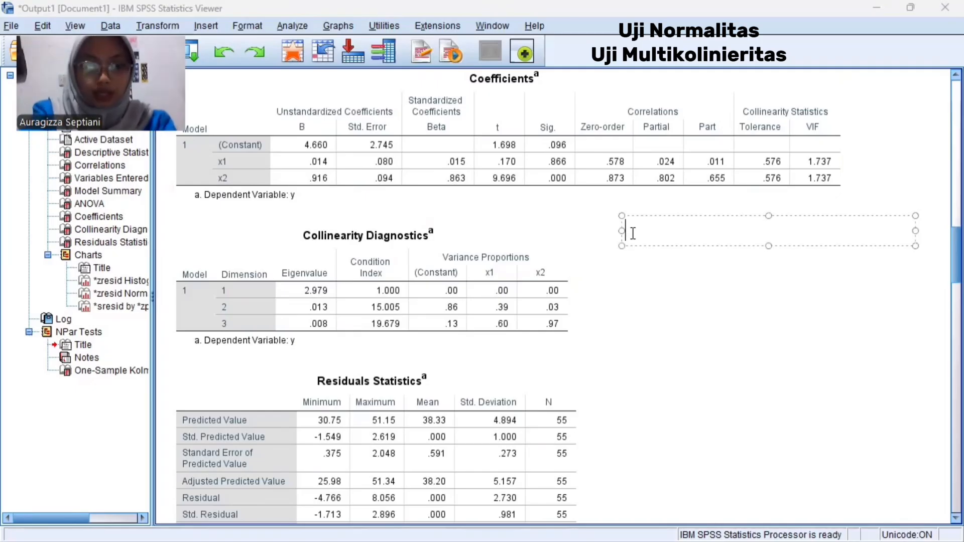
text(2.)
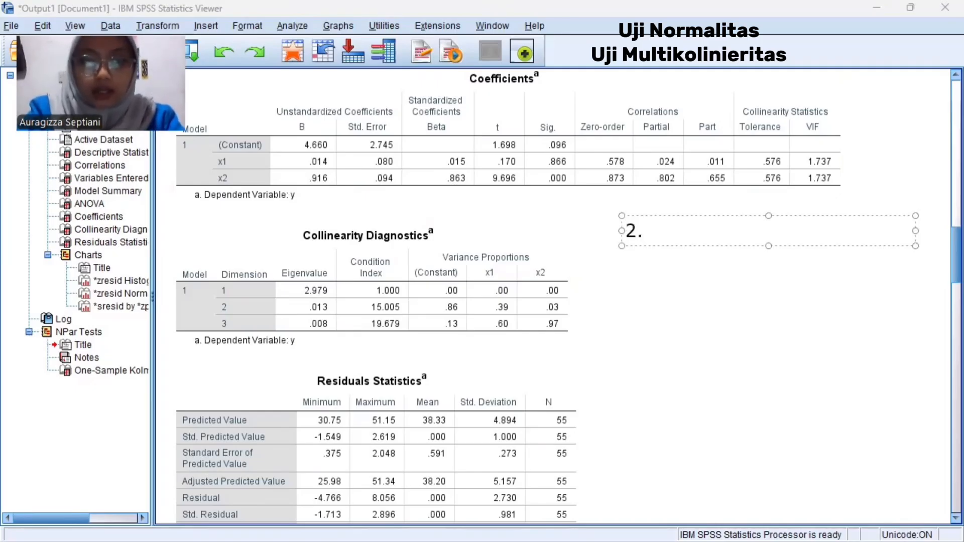
text(uji mu)
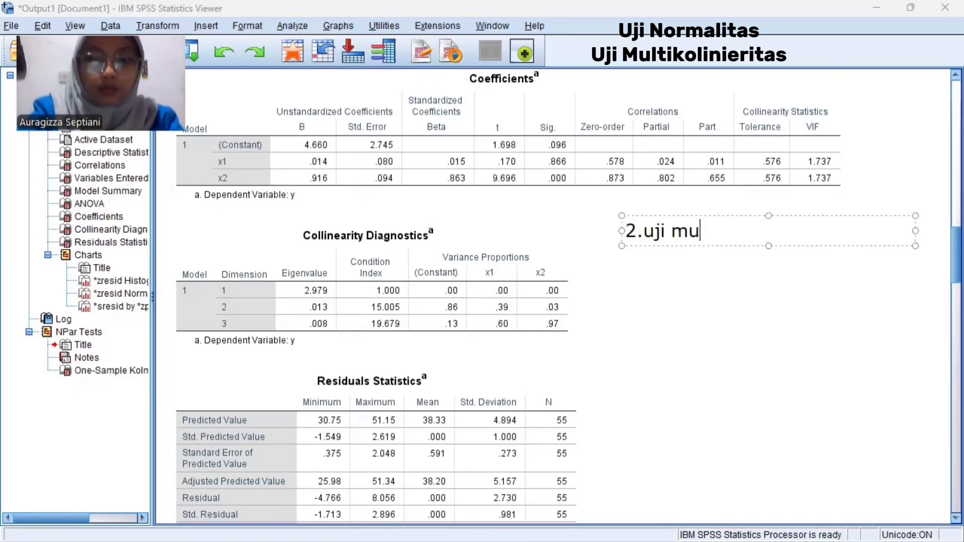
text(ltikole)
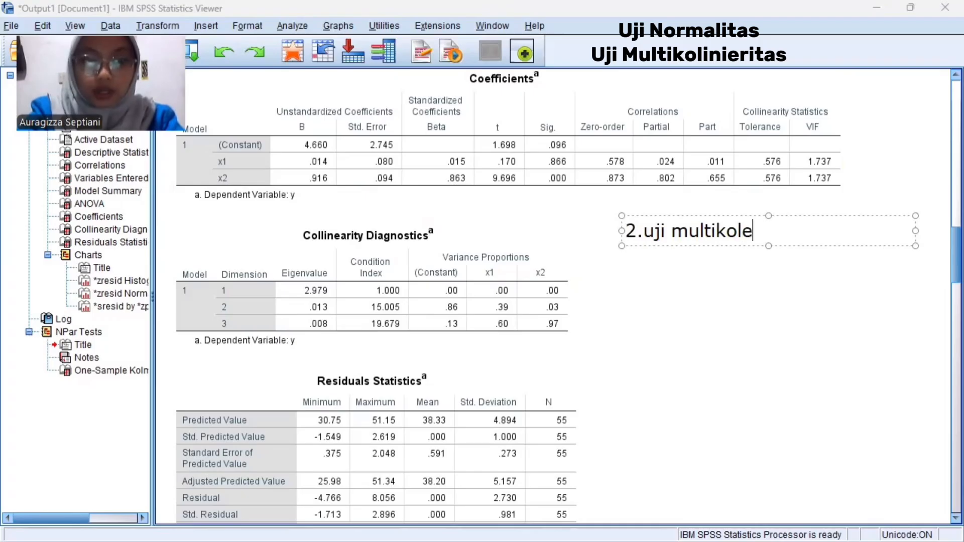
key(BackSpace)
text(i)
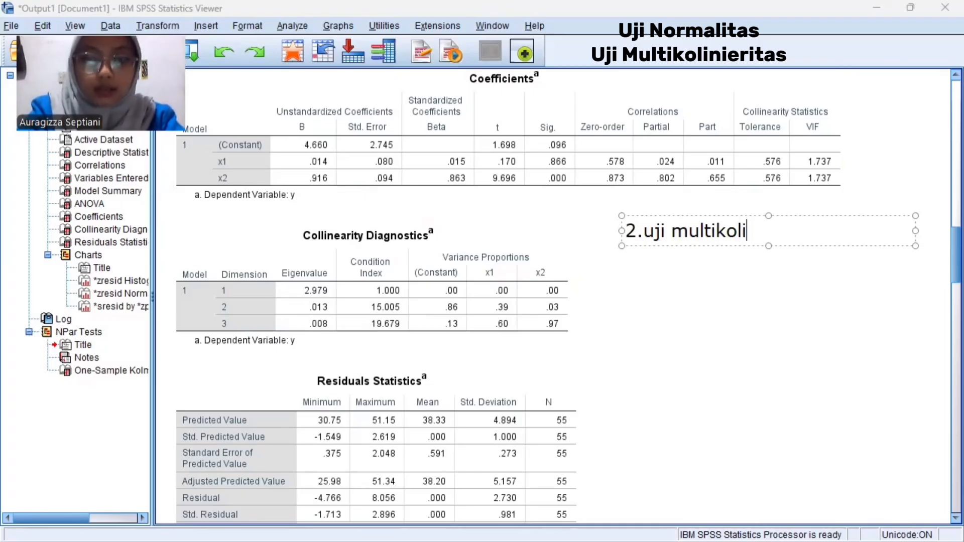
text(nearitas)
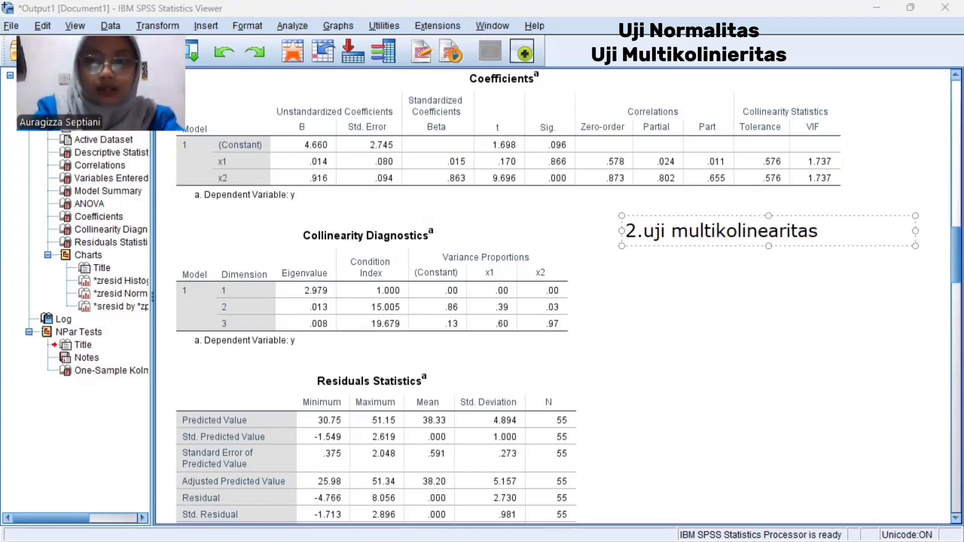
key(Return)
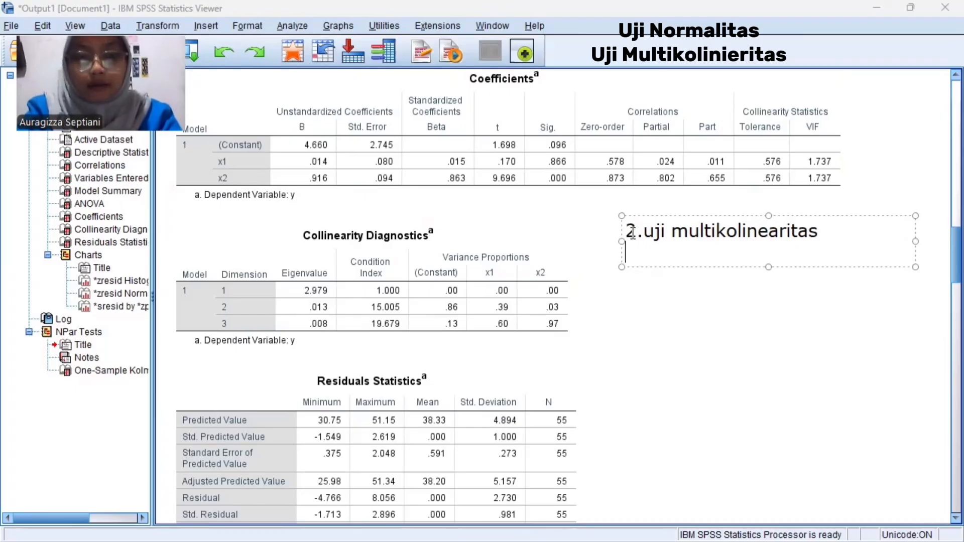
Write "vif ( variance inflation factor)" on the second line of the multicollinearity annotation
text(vif )
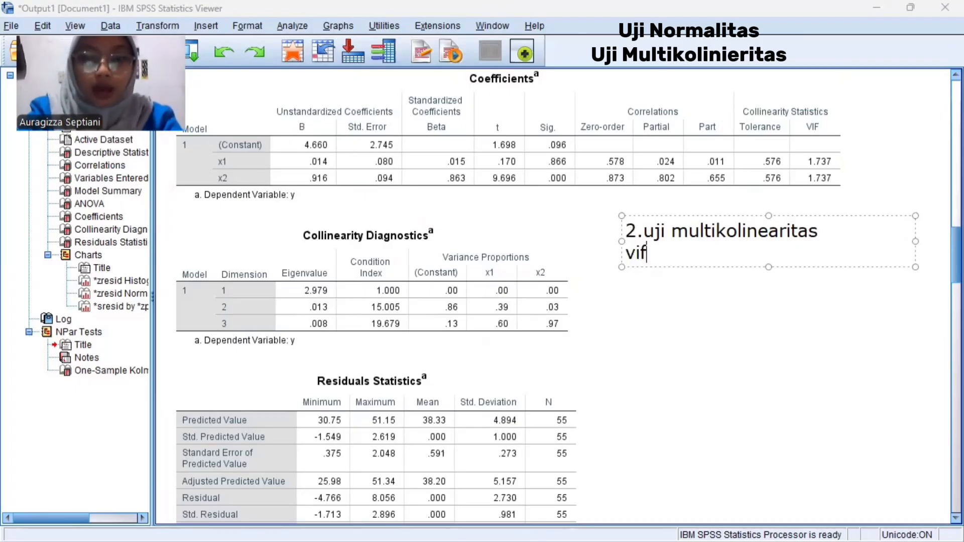
text(()
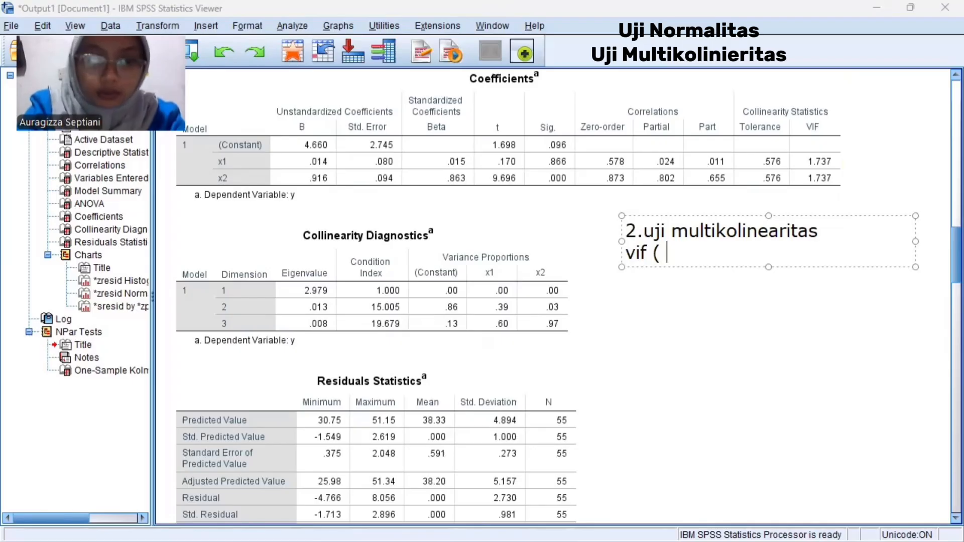
text( va)
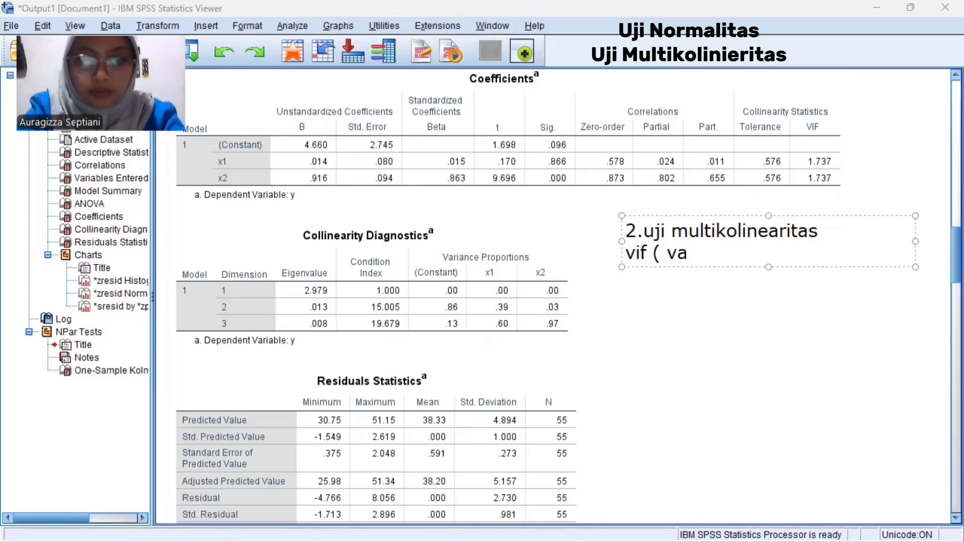
text(riance)
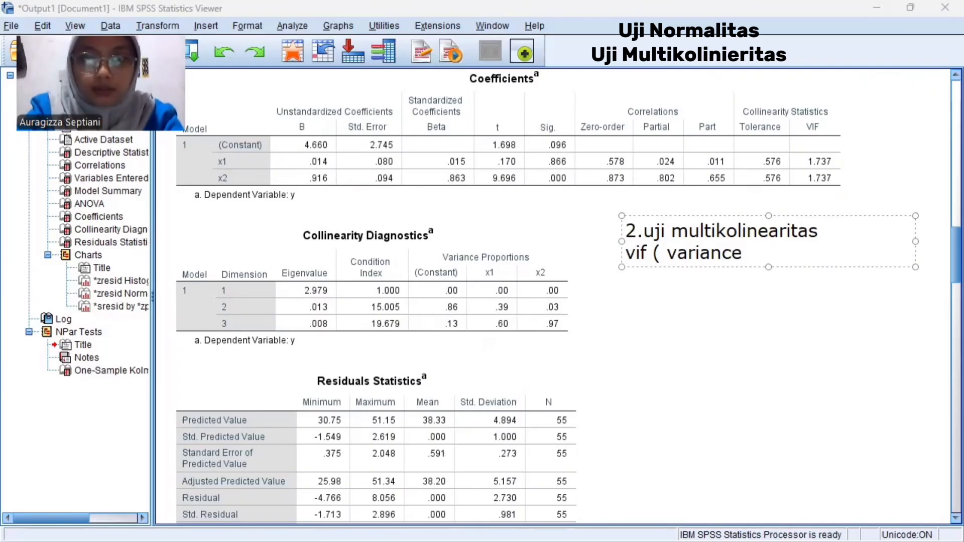
text( in)
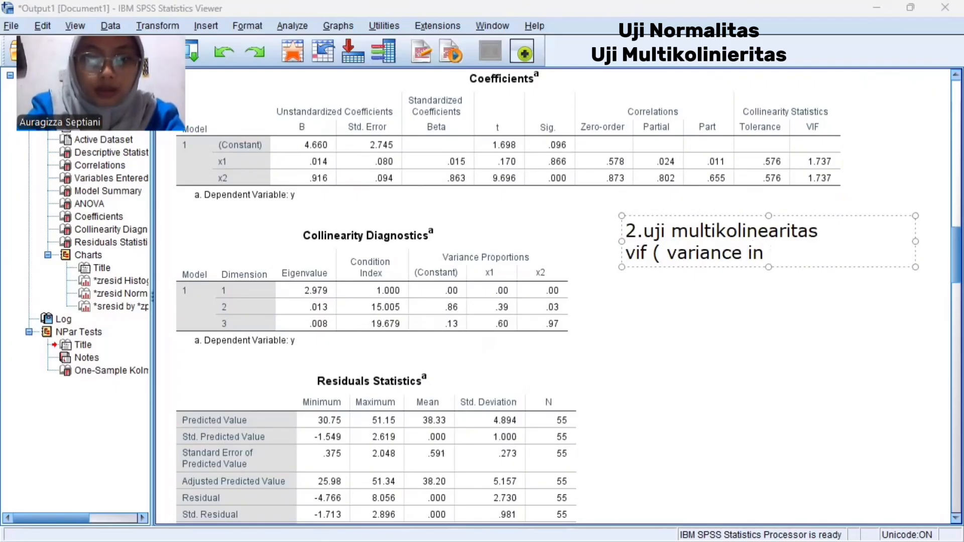
text(flat)
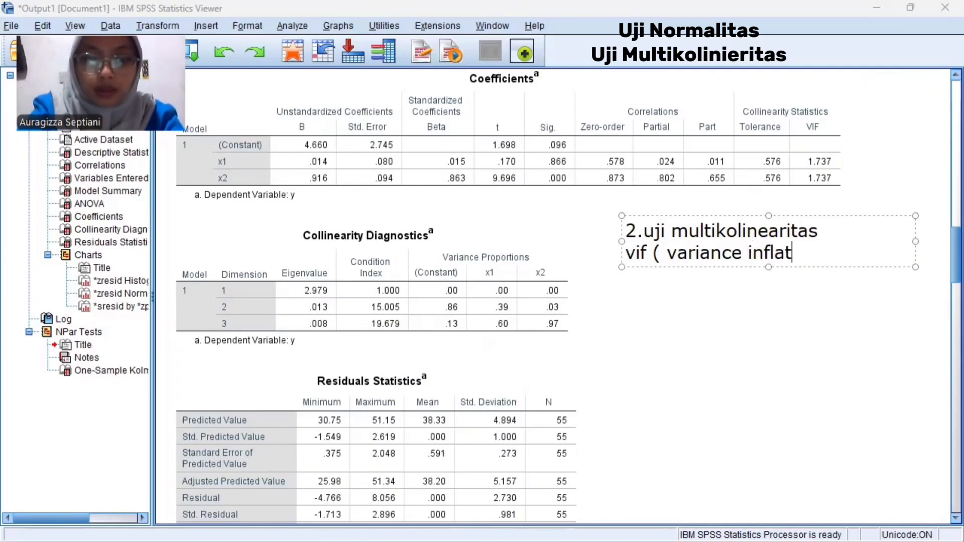
text(ion fa)
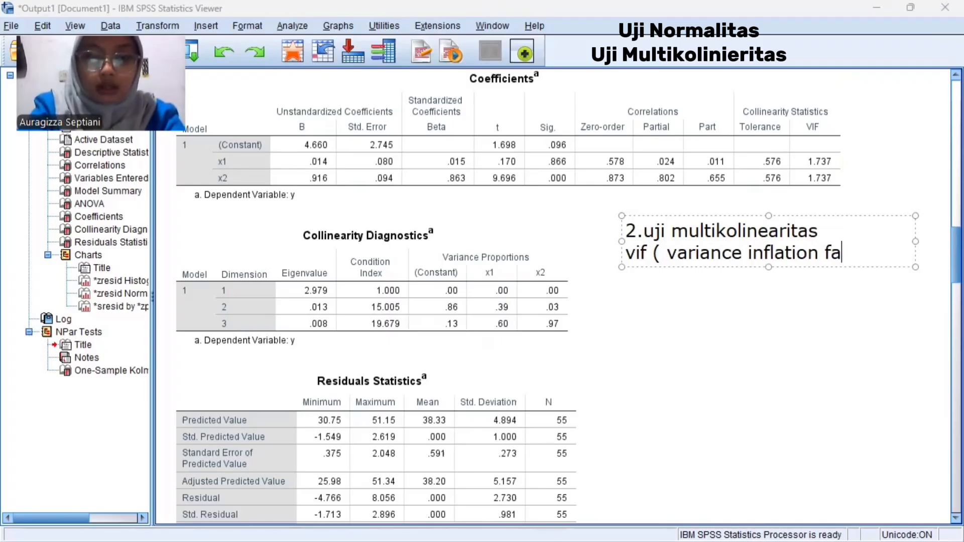
text(ctor)
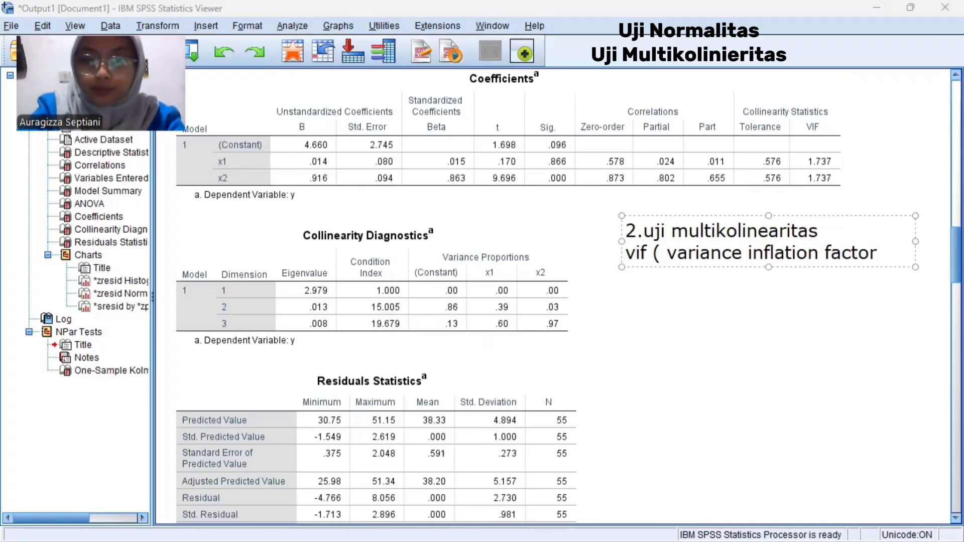
text())
After a blank line in the multicollinearity annotation, write the VIF condition "jika vif dibawah atau < 10 dan"
key(Return)
key(Return)
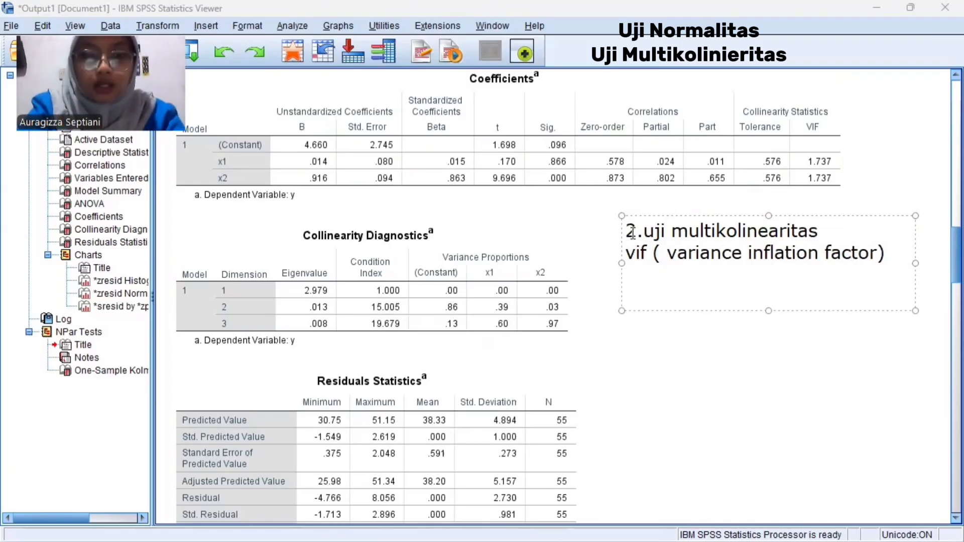
text(jika)
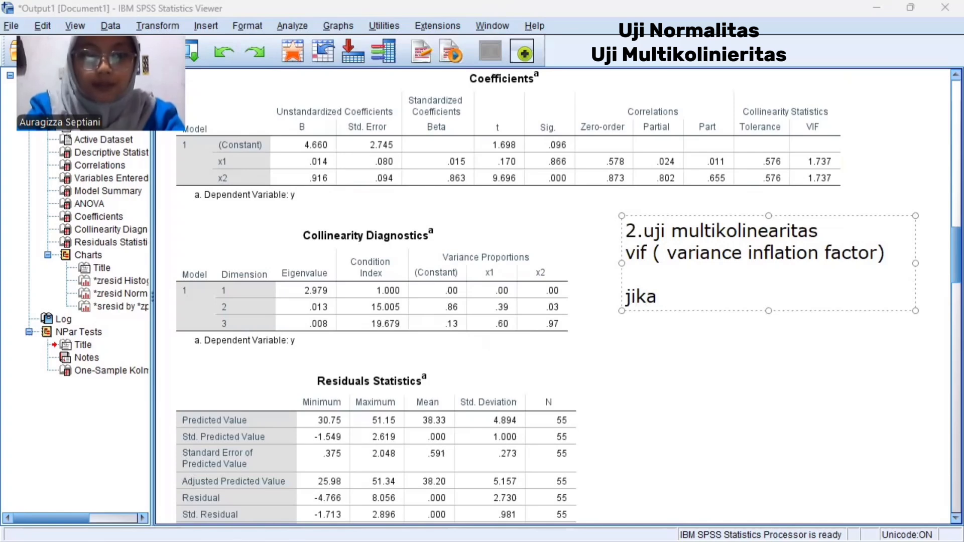
text(if)
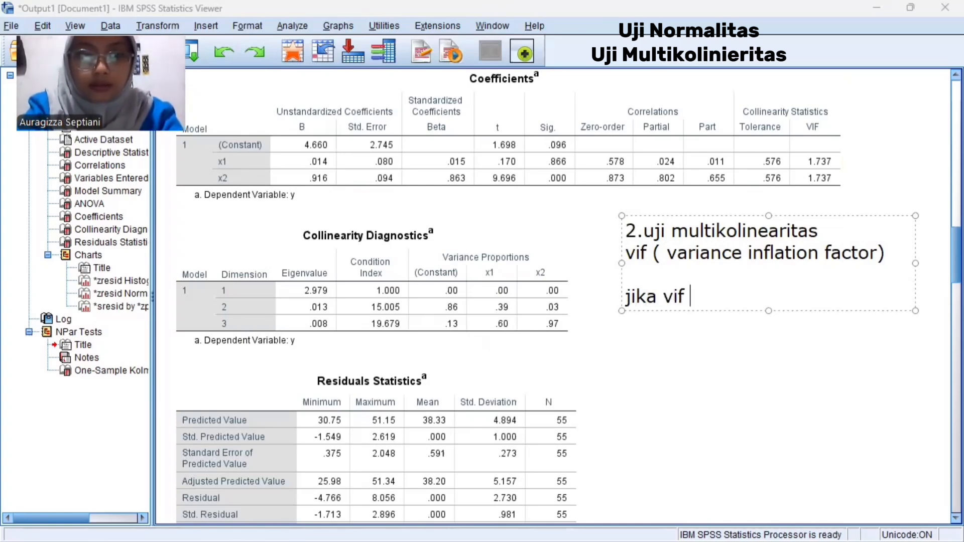
text( dib)
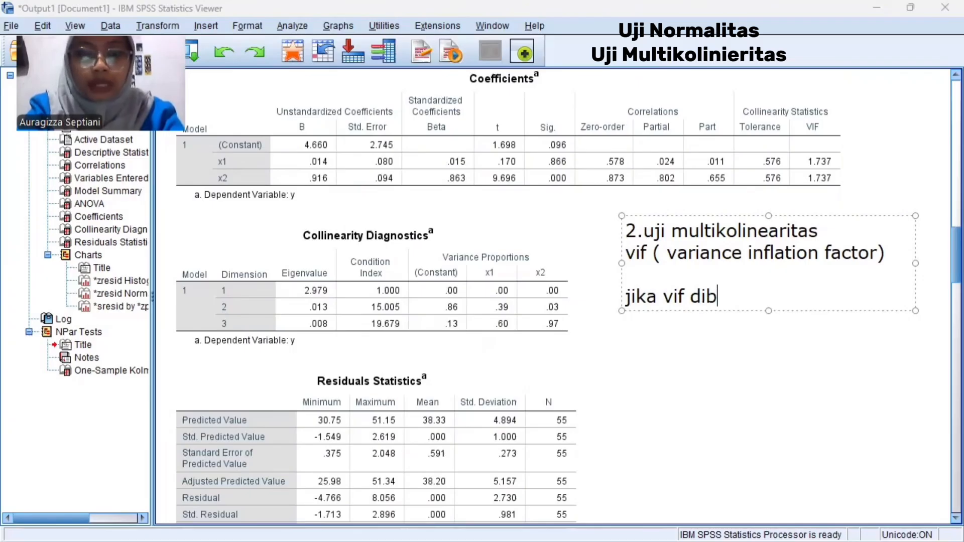
text(awah )
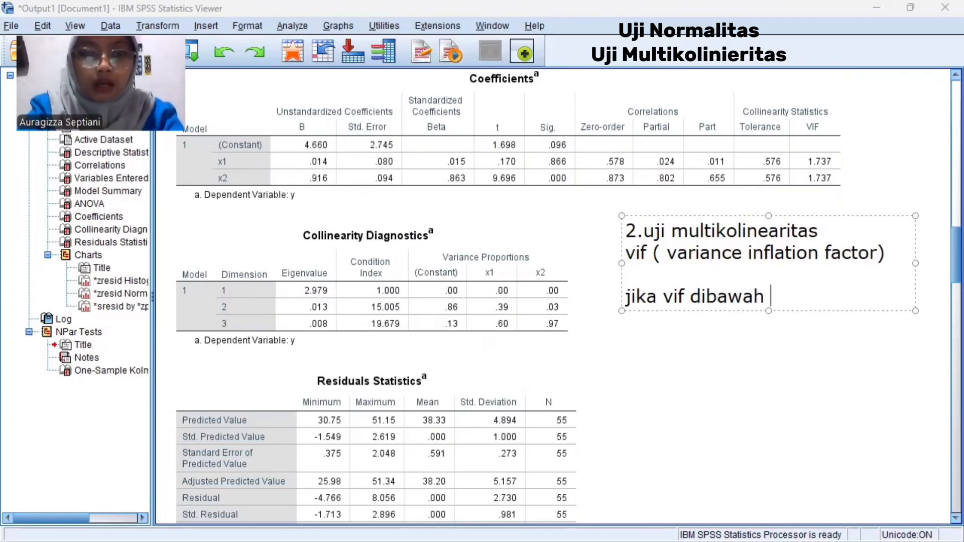
text(atau)
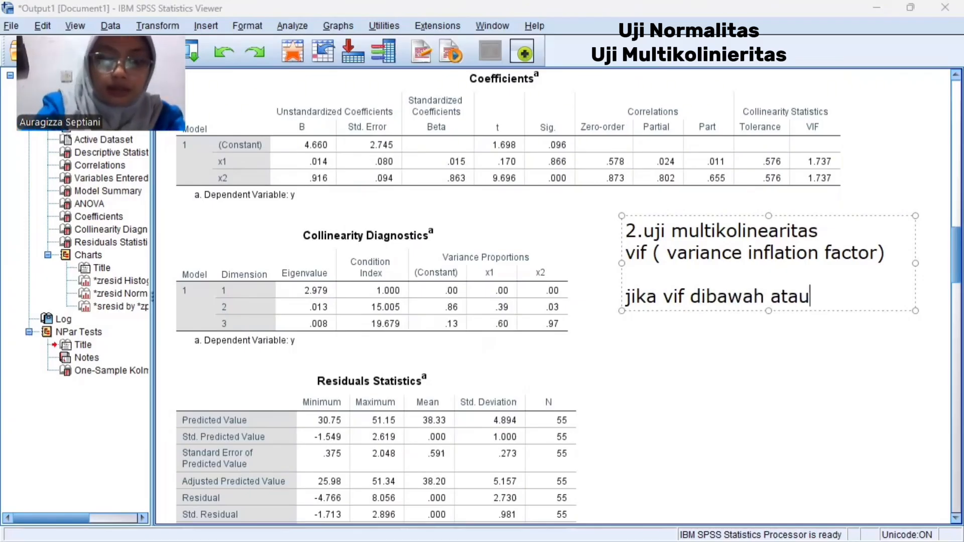
text( < )
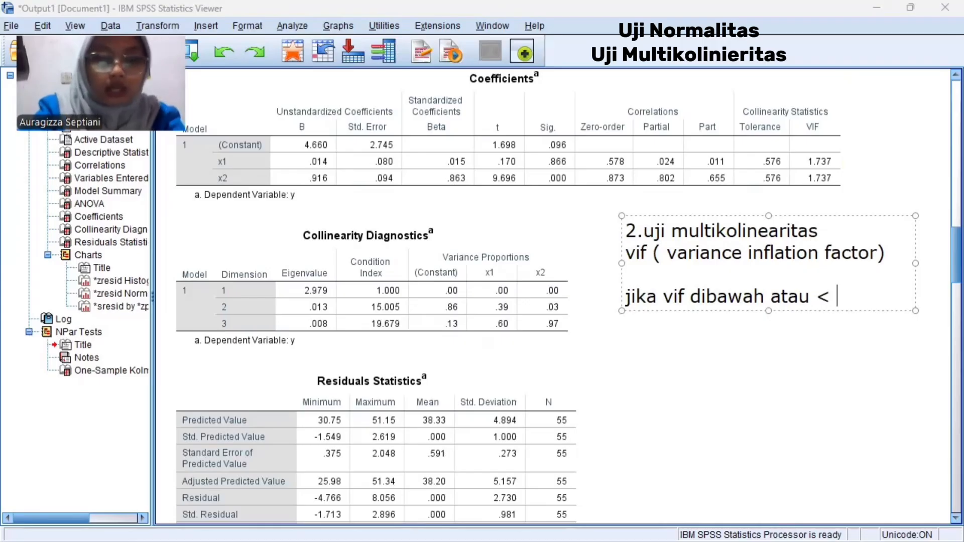
text(10 dan)
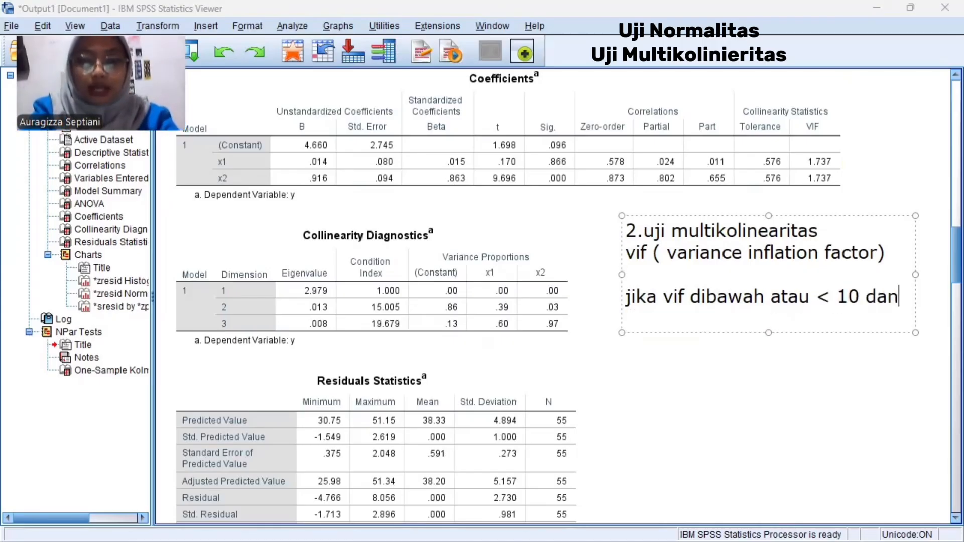
Complete the multicollinearity criterion with the tolerance condition and outcome "tolarance > 0,1 maka tidak terjadi multikolinearitas"
text( tolarance)
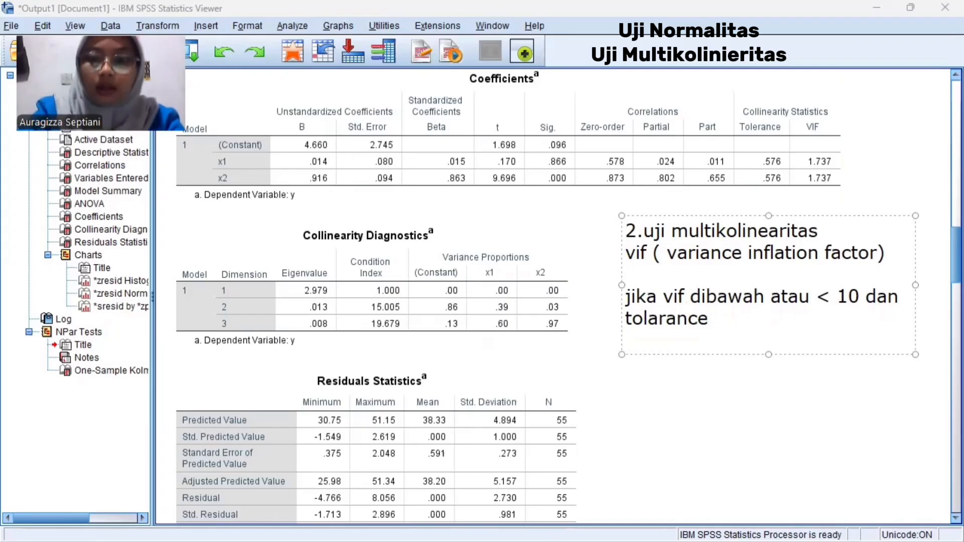
text( > 0)
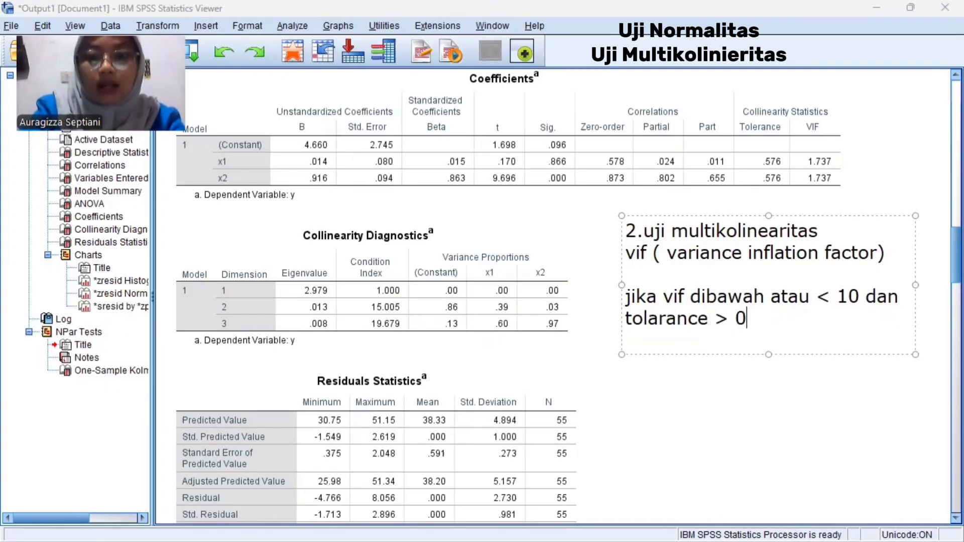
text(,1 ma)
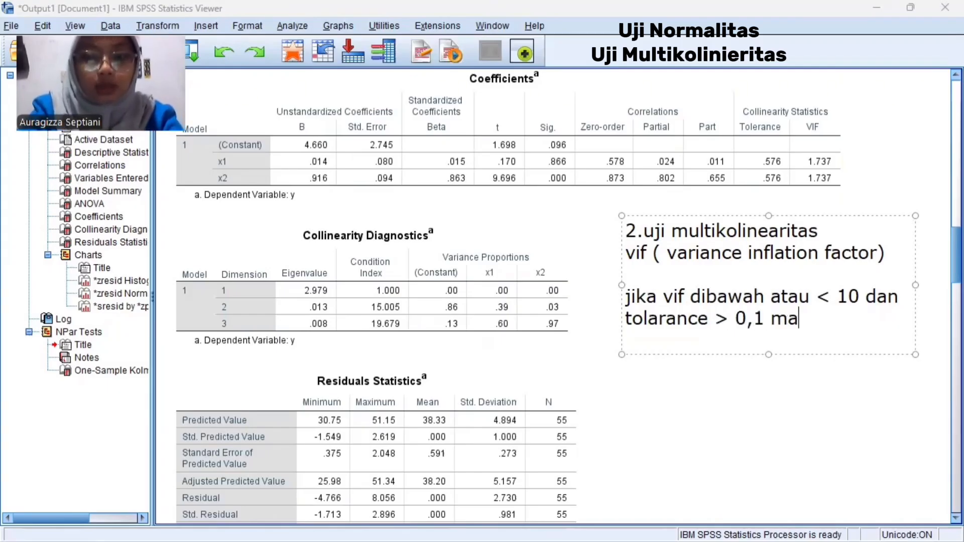
text(ka tidak)
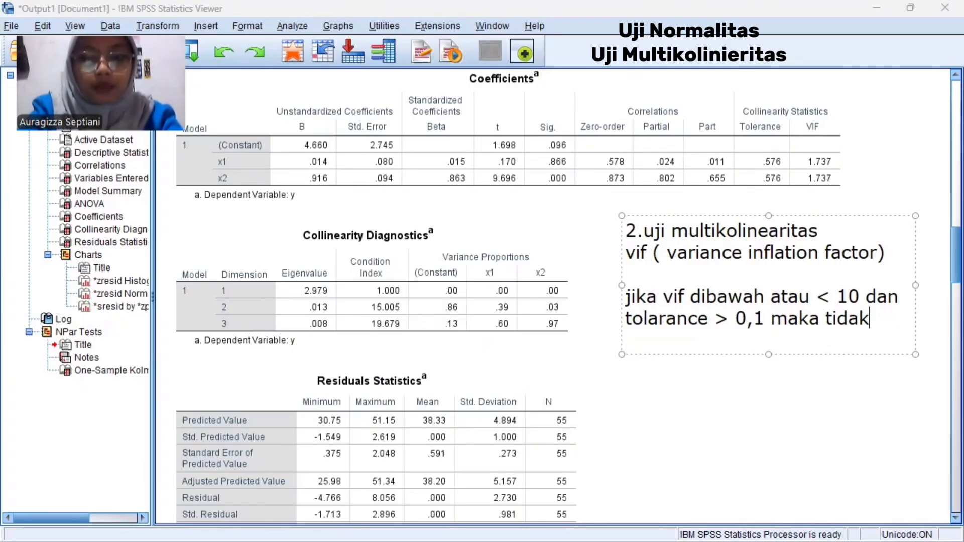
text( terj)
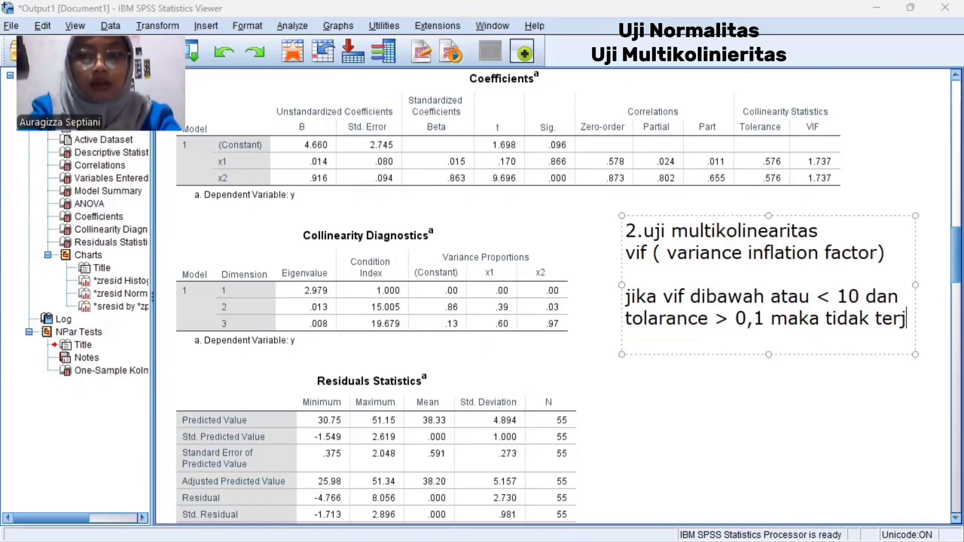
text(adi mu)
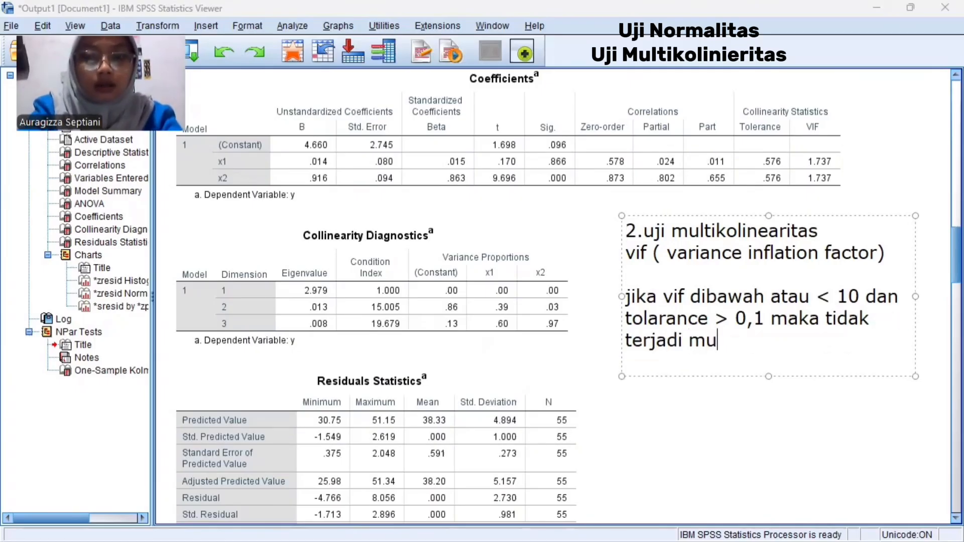
text(ltikolin)
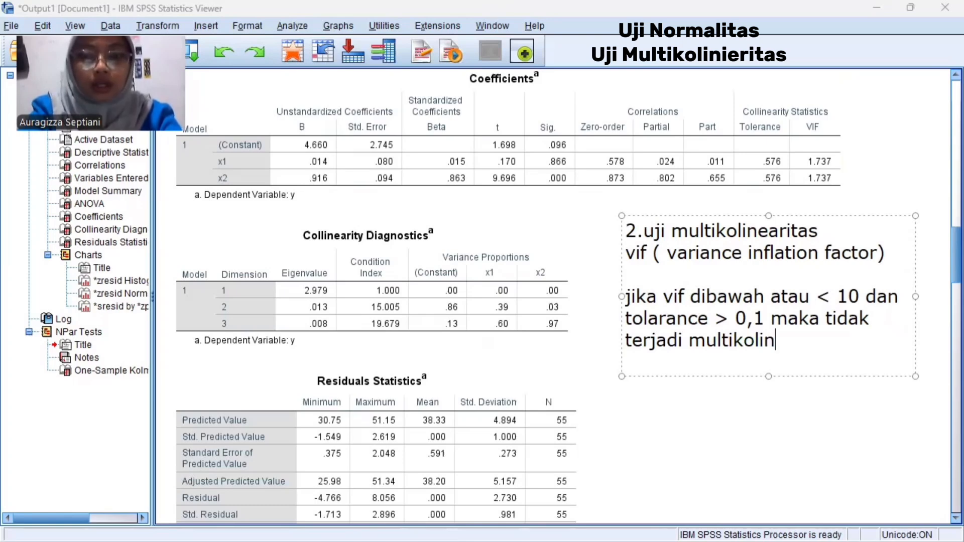
text(earitas)
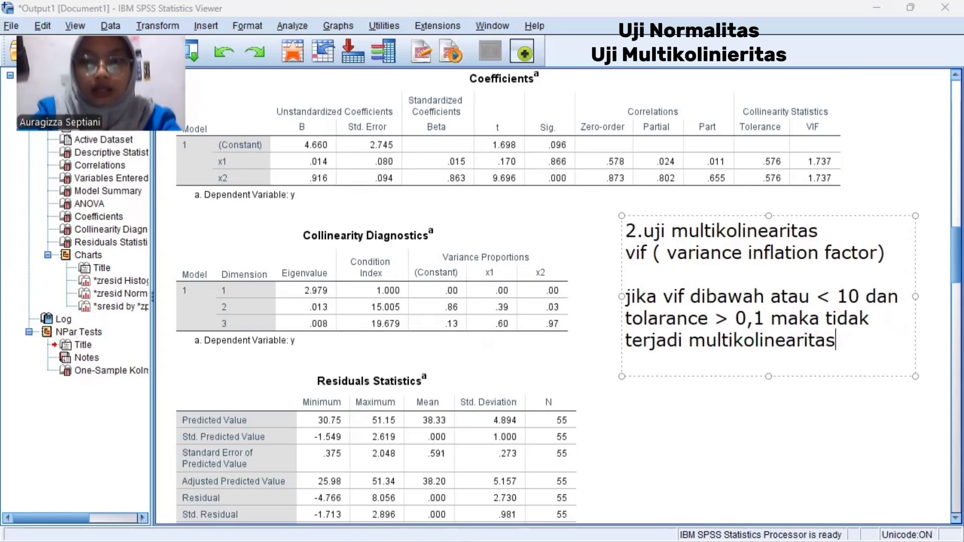
Add the line "interpretasinya:" below the multicollinearity criterion, separated by a blank line, and start a new line under it
key(Return)
key(Return)
text(int)
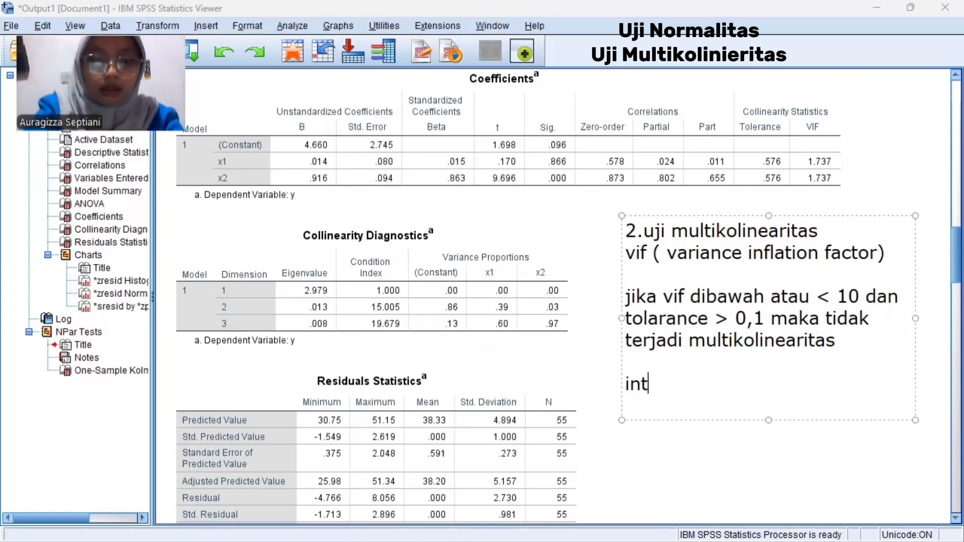
text(erpreta)
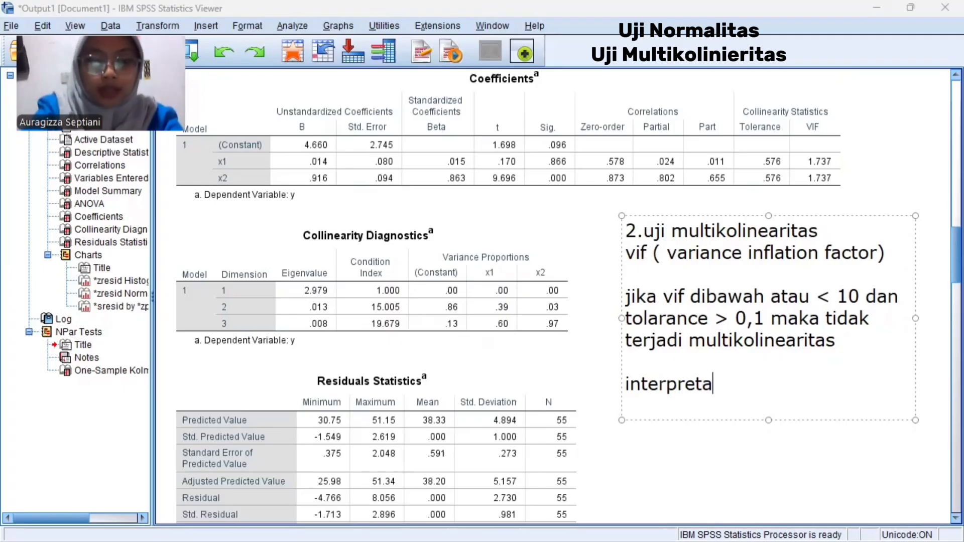
text(sinya:)
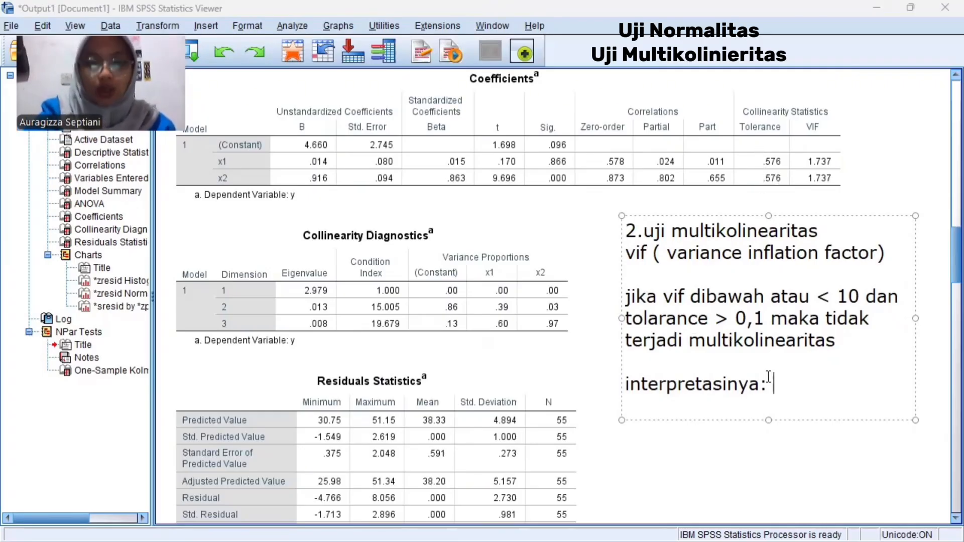
key(Return)
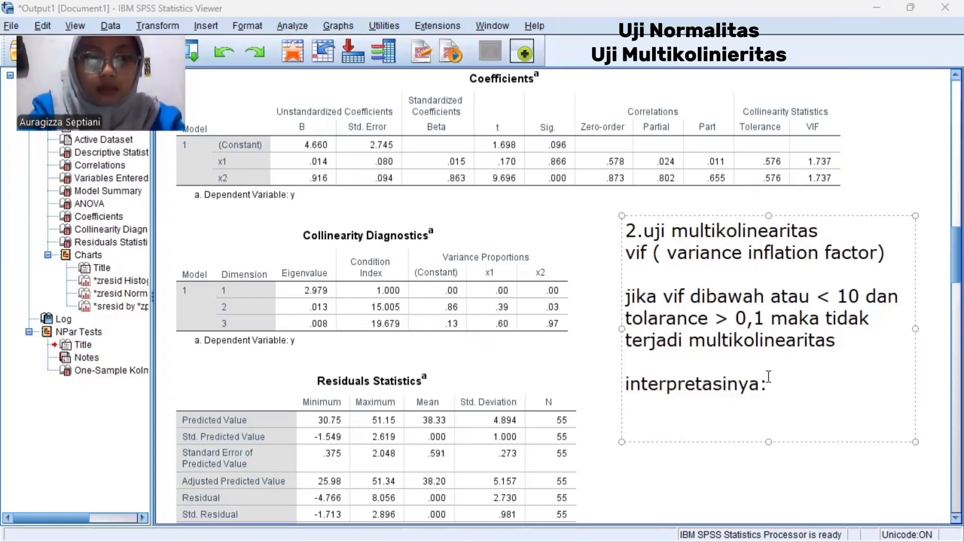
Begin the interpretation under "interpretasinya:" with "diketahui bahwa nilai vif dari variabel x1 dan variabel x2"
text(diket)
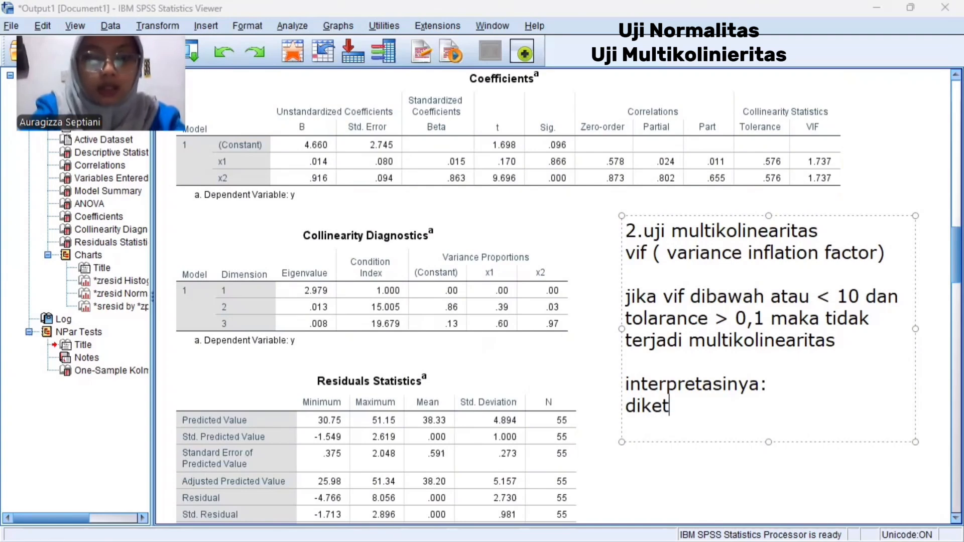
text(ahui ba)
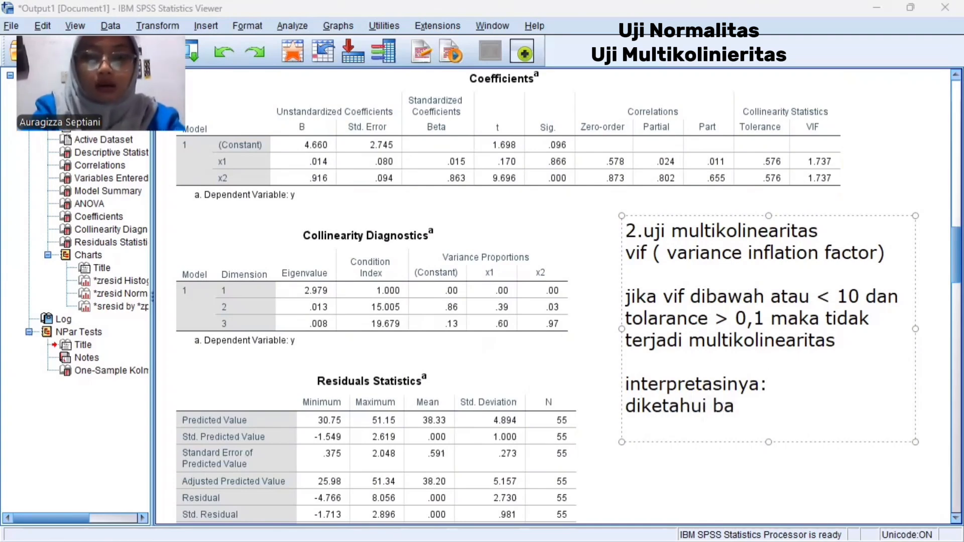
text(hwa )
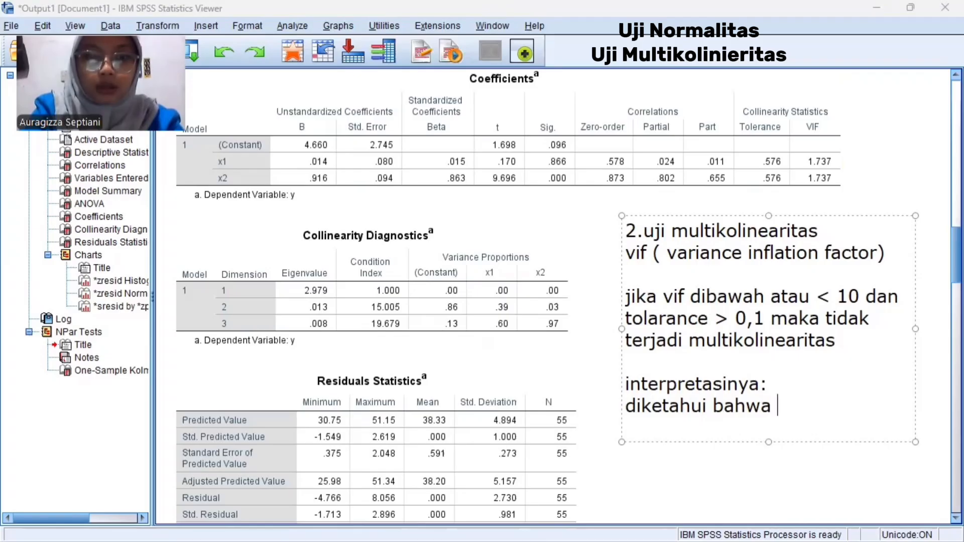
text(nilai )
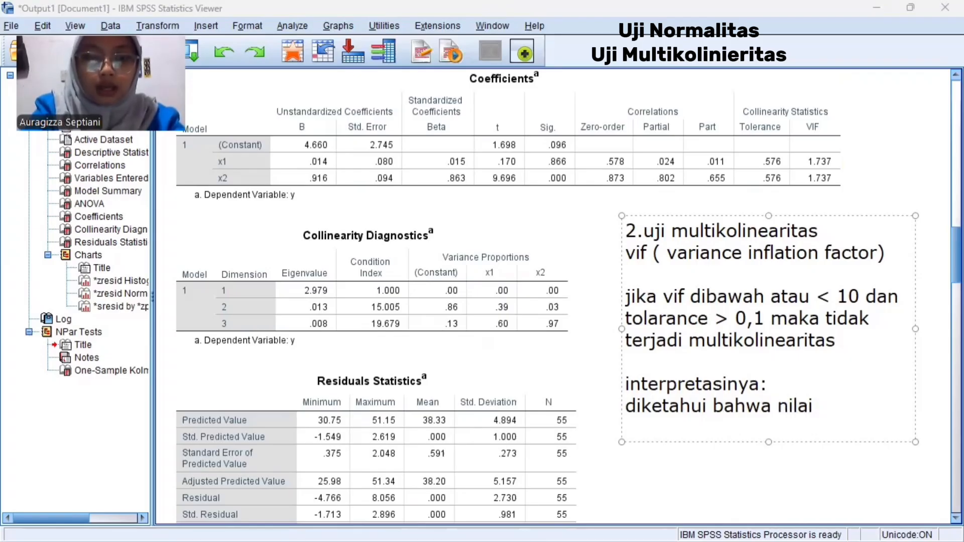
text(vif)
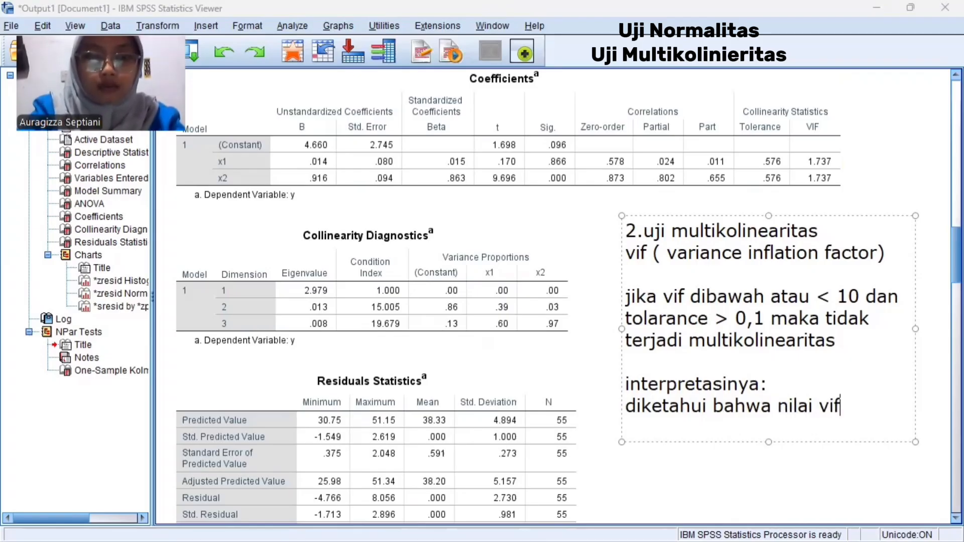
text( dari v)
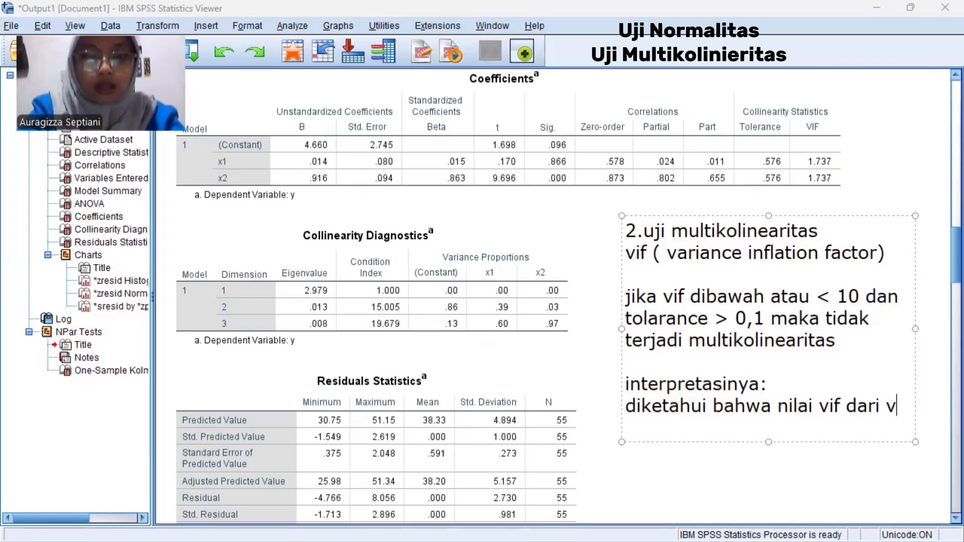
text(ariabel )
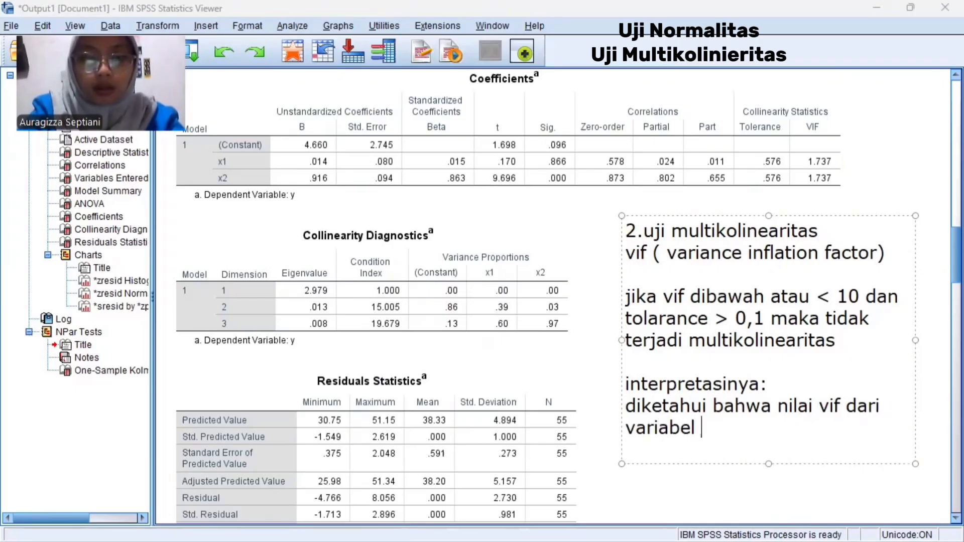
text(x1 da)
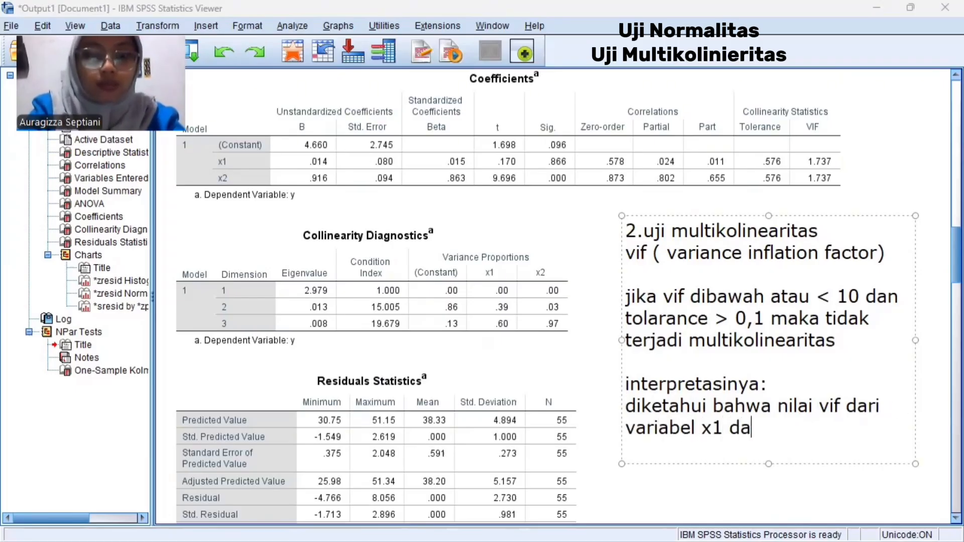
text(n variabe)
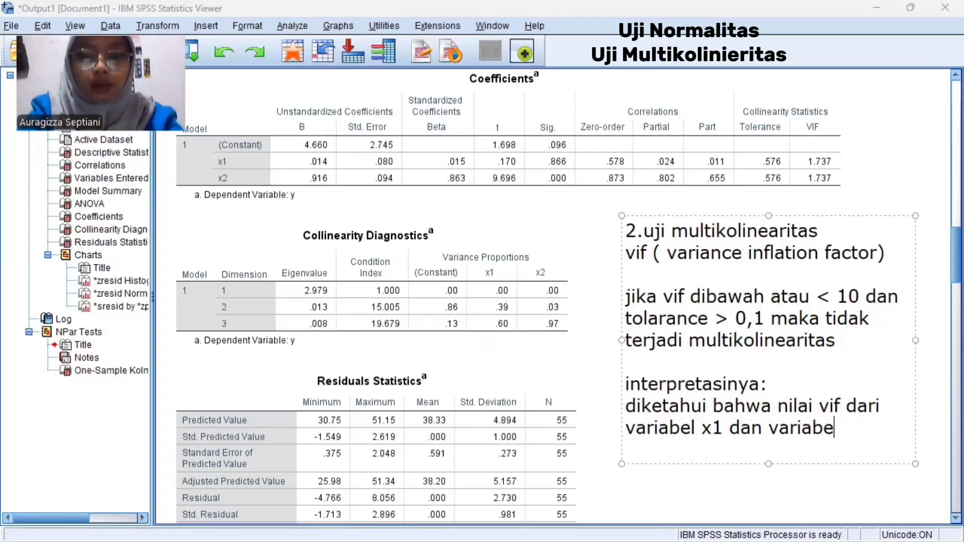
text(l x2)
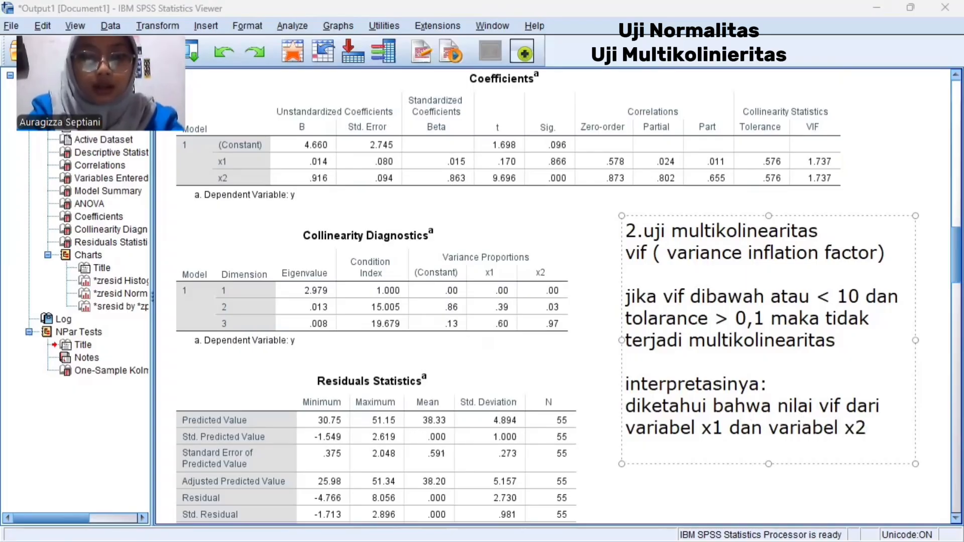
Continue the multicollinearity interpretation after "variabel x2" with the VIF comparison "adalah 1.737 < 10"
text( adla)
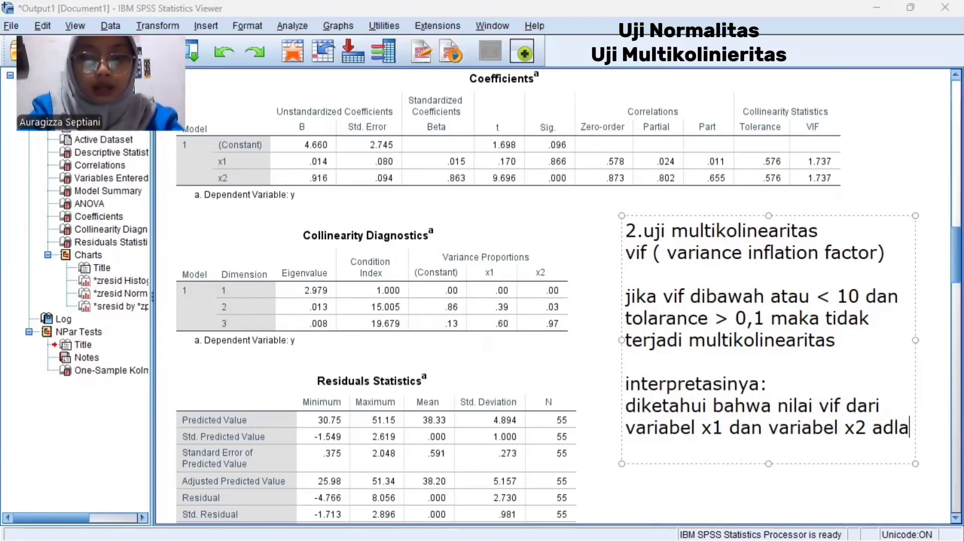
key(BackSpace)
key(BackSpace)
text(alah)
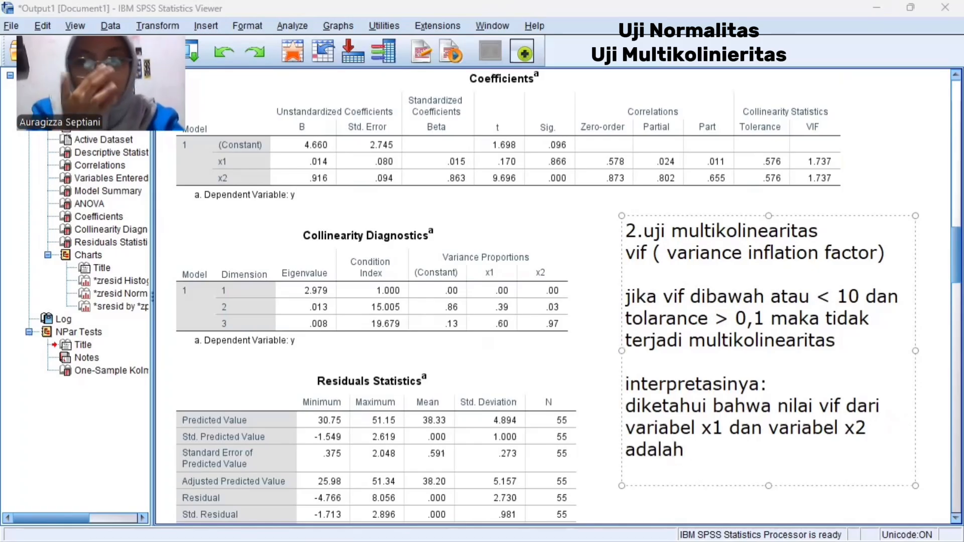
text( 1)
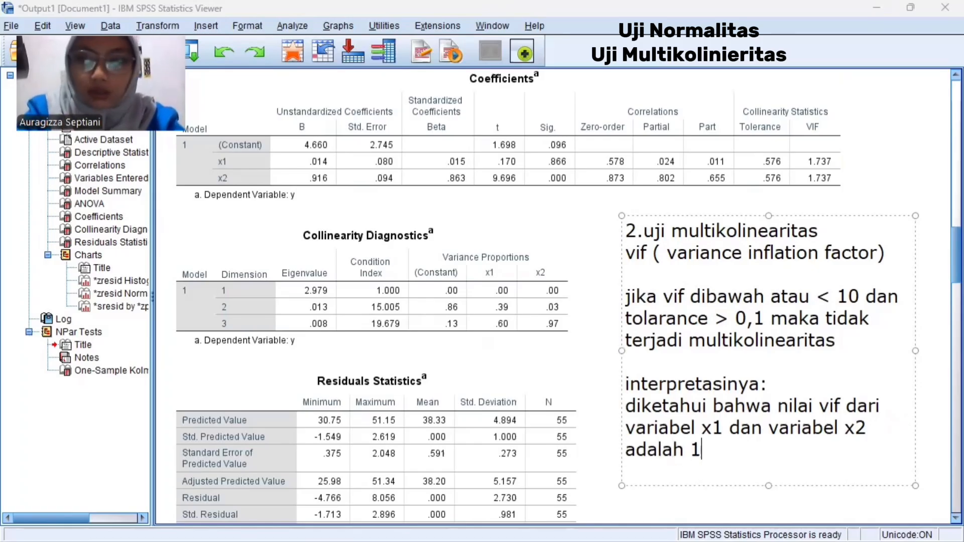
text(.)
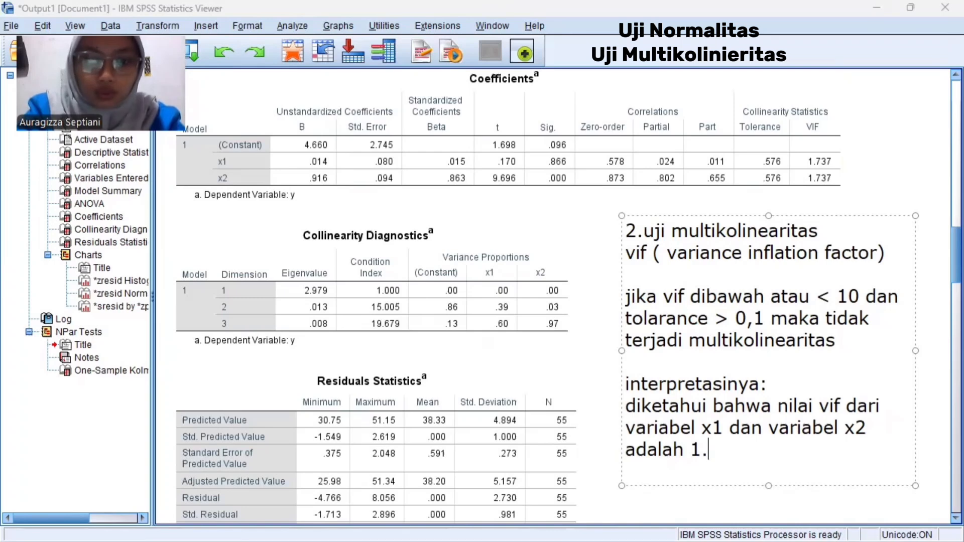
text(7)
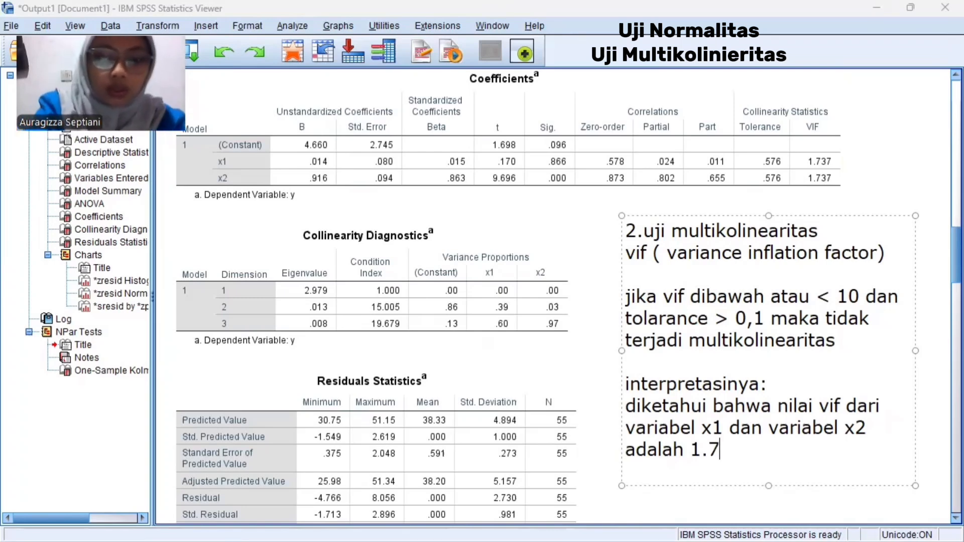
text(37)
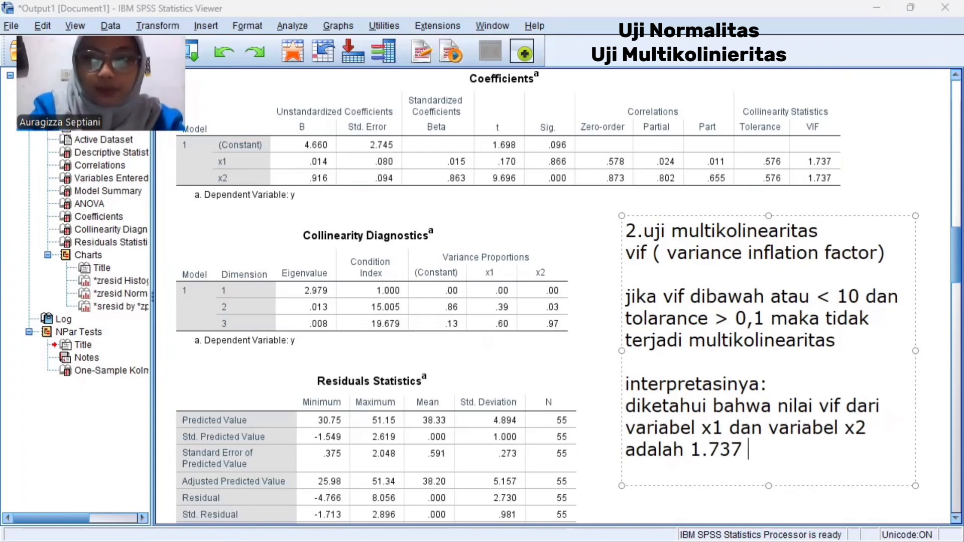
text( <)
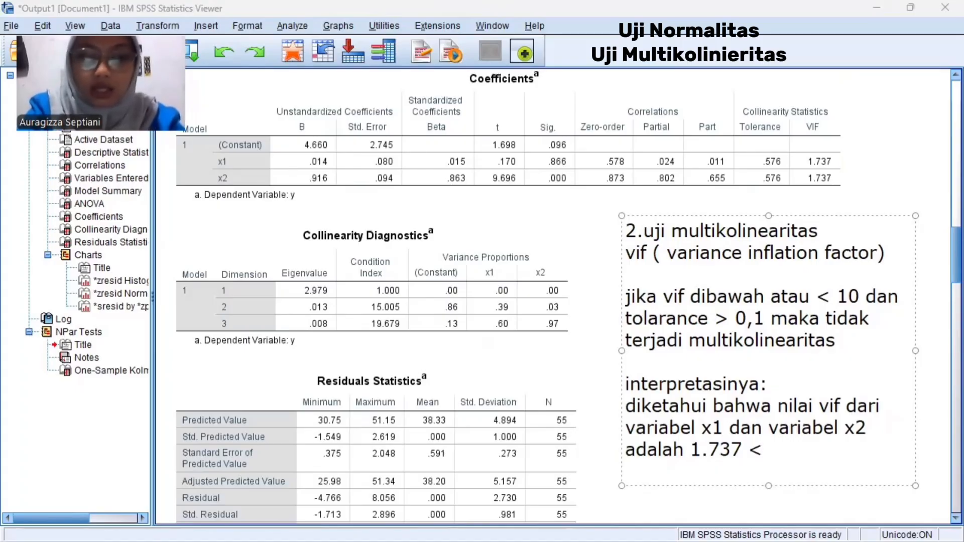
text( 10)
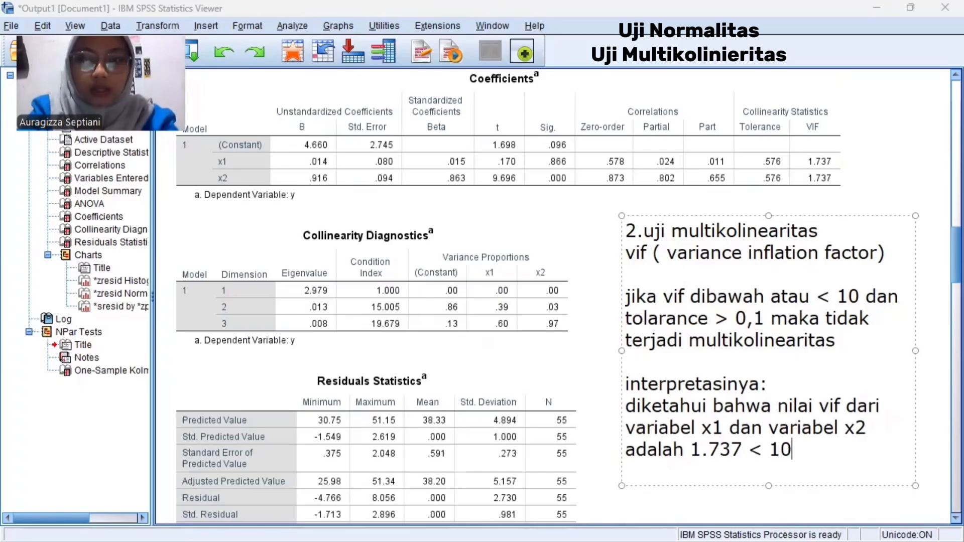
Extend the interpretation with the tolerance comparison "dan nilai tolarance value 0,576 > 0,1 maka data"
text( dan n)
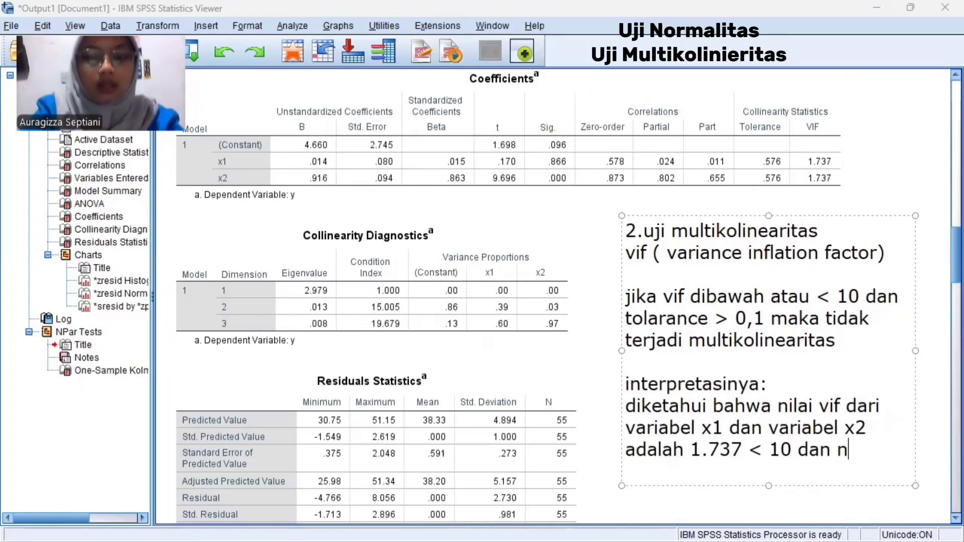
text(ilai t)
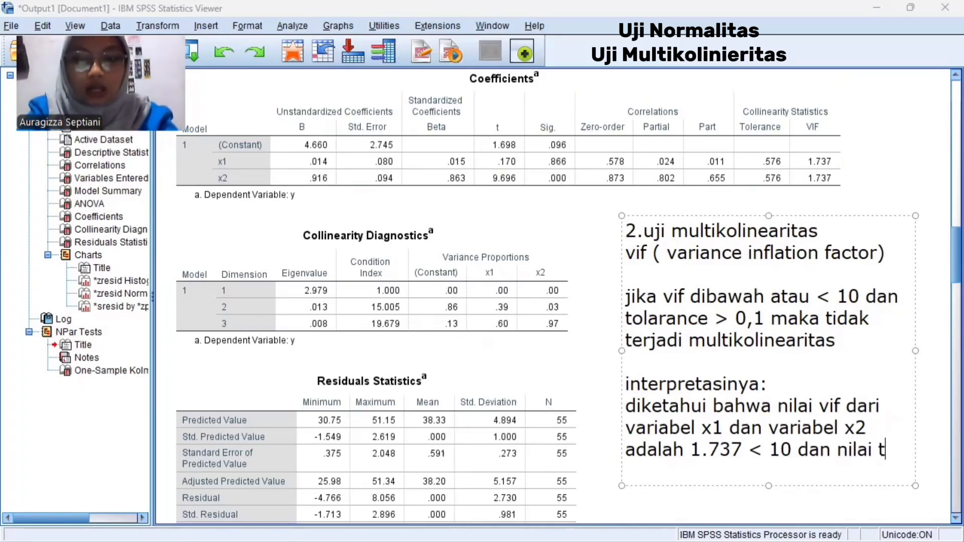
text(olarance )
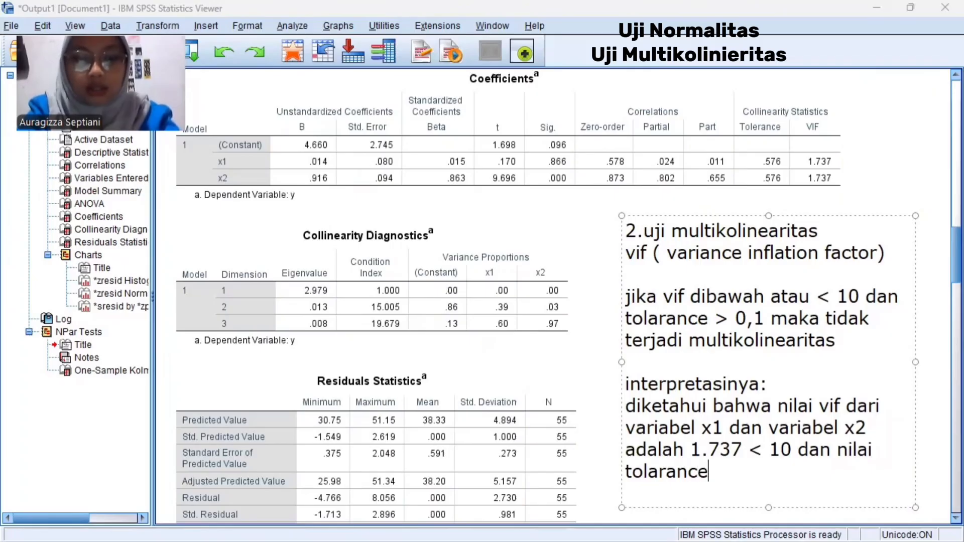
text(value)
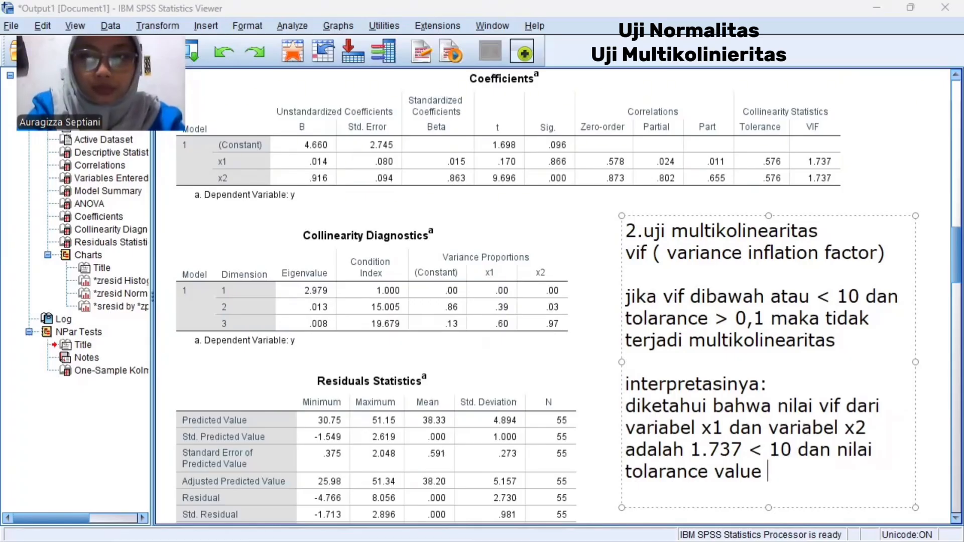
text( 0,)
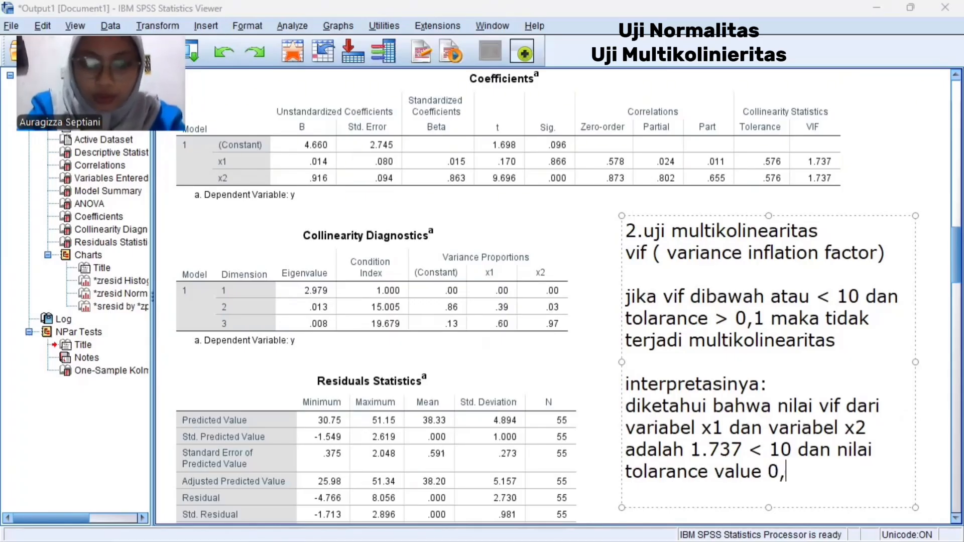
text(57)
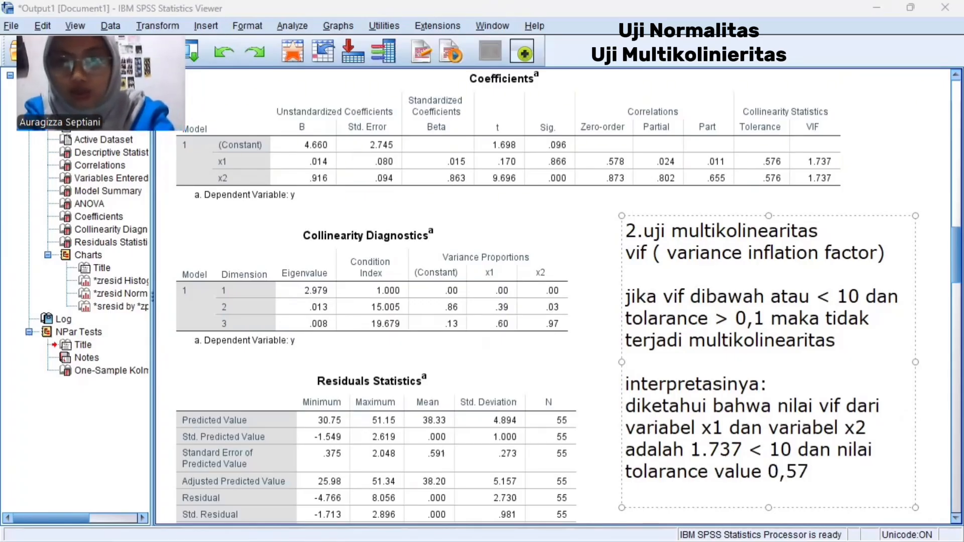
text(6)
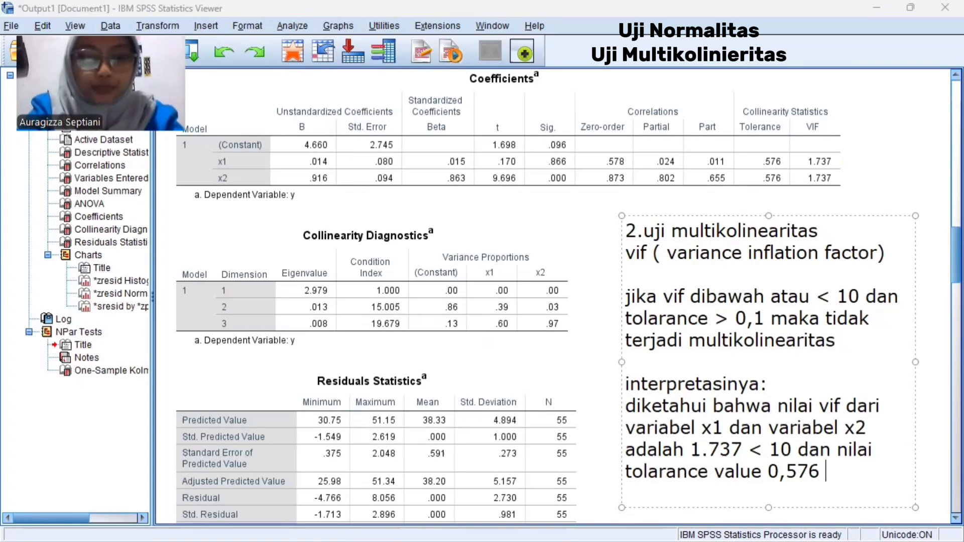
text( >)
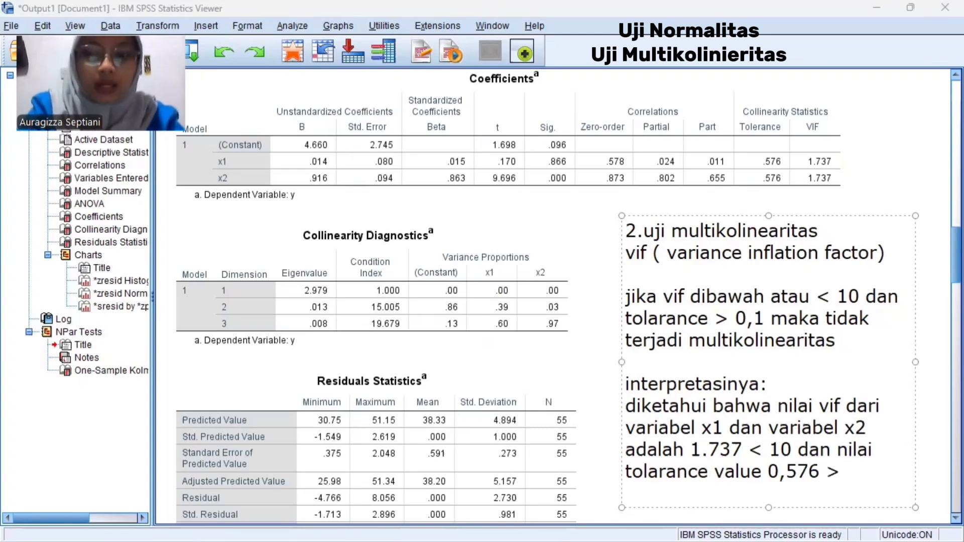
text( 0)
text(,)
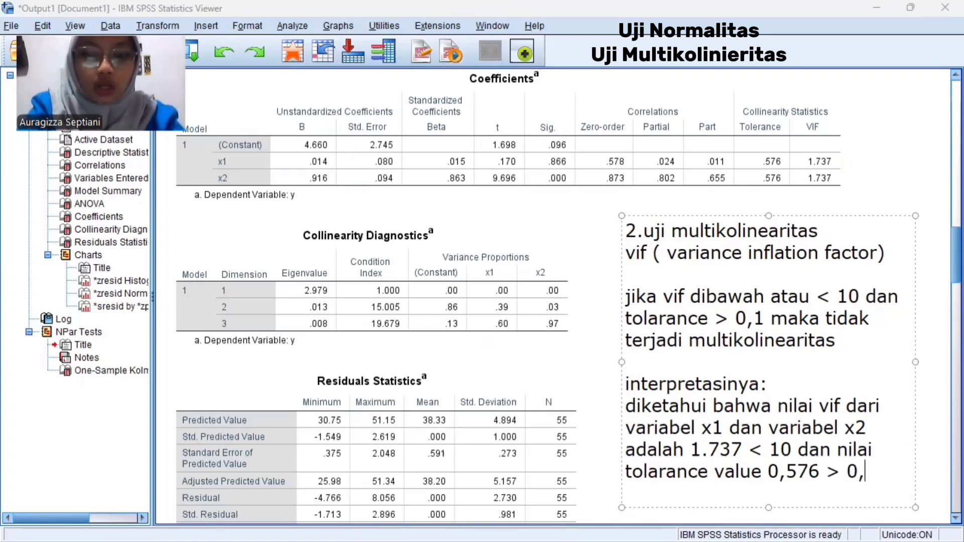
text(1 maka data)
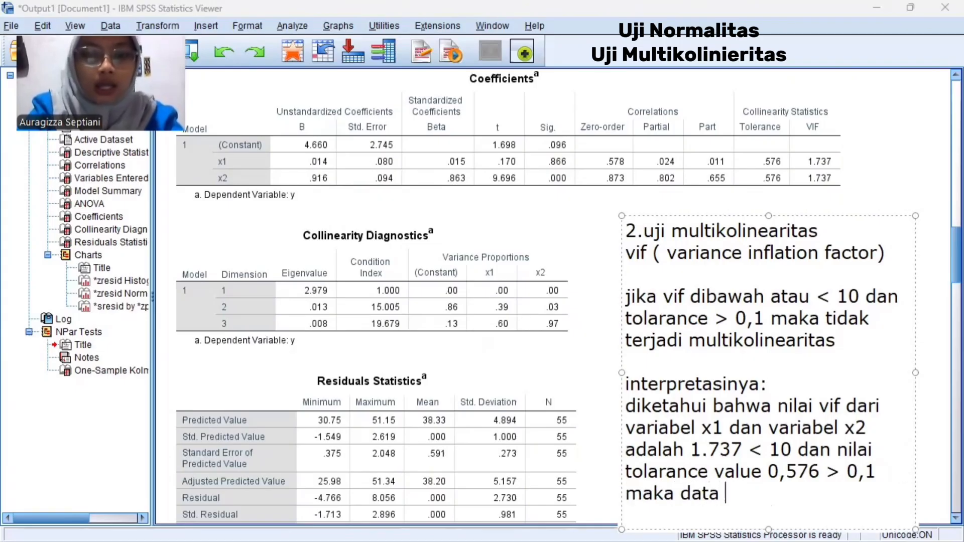
Finish the multicollinearity interpretation with the conclusion "tsb tidak terjadi multikolinearitas"
text( tsb )
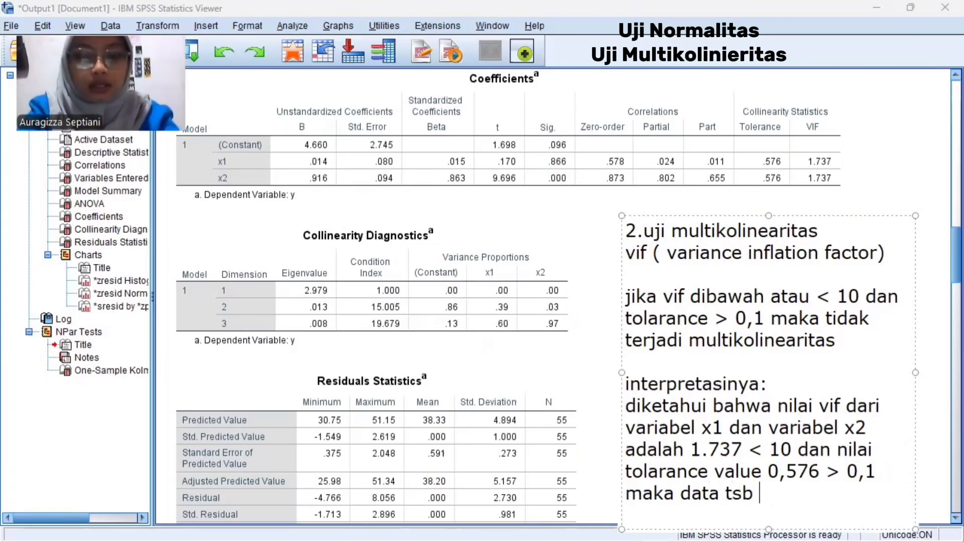
text(tidak )
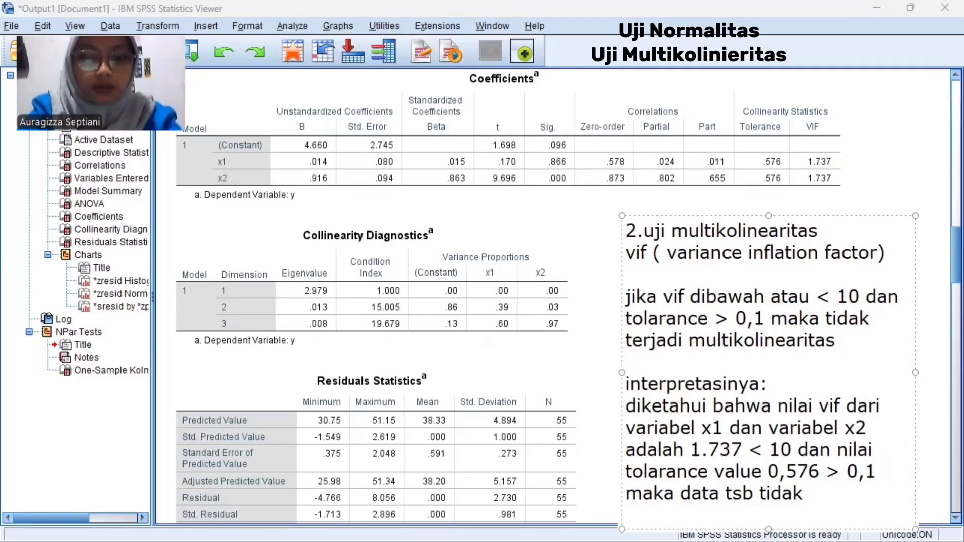
text(terjasi)
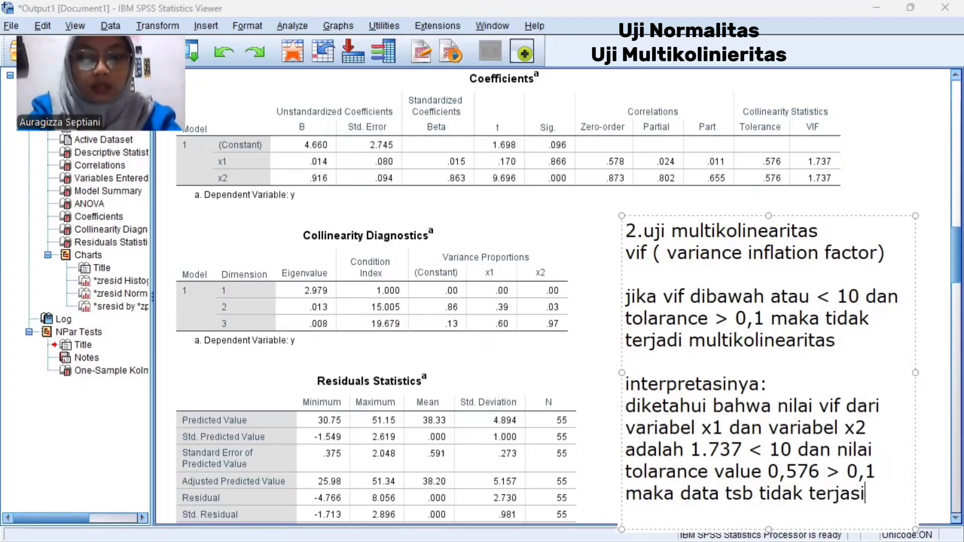
key(BackSpace)
key(BackSpace)
text(di )
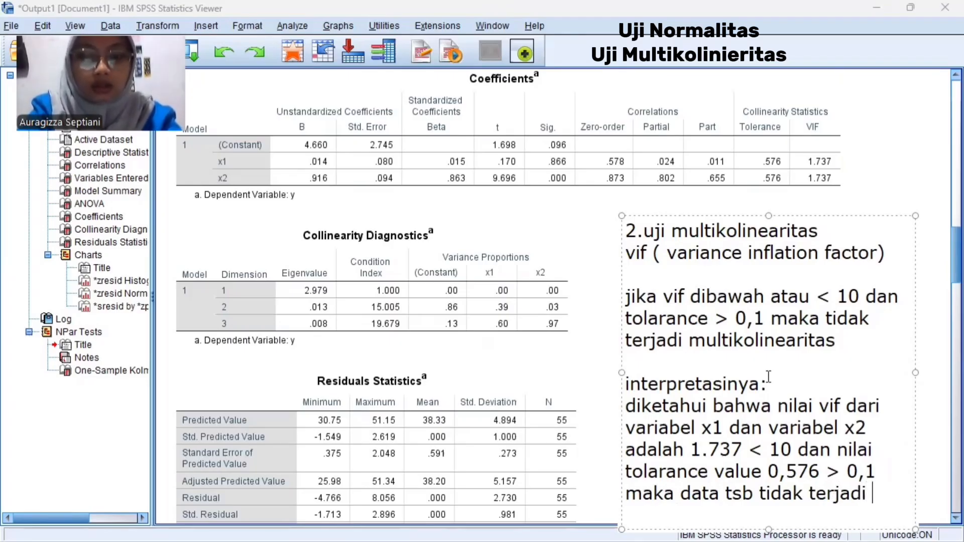
text(multikolin)
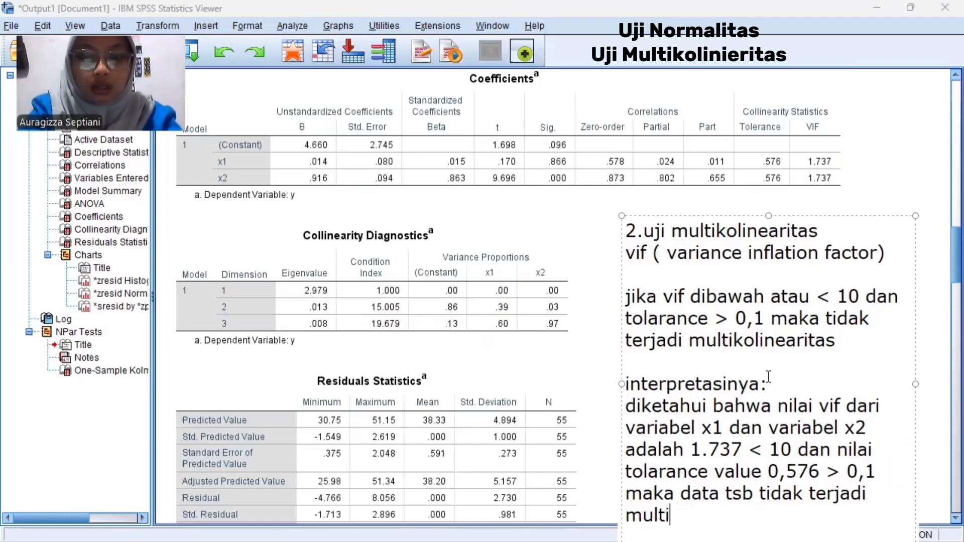
text(earitas)
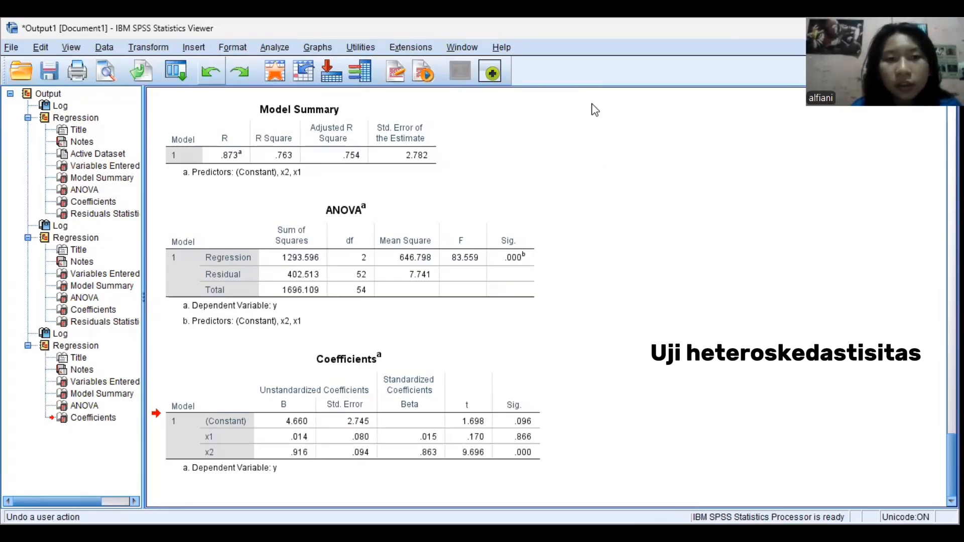
Set up a linear regression with x1 and x2 as independent variables and y as the dependent variable
click(277, 50)
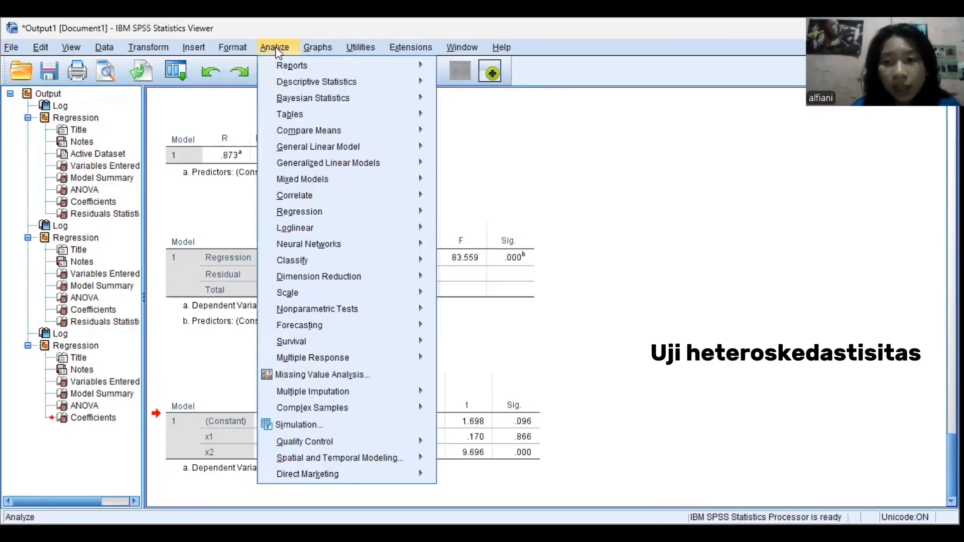
mouse_move(319, 213)
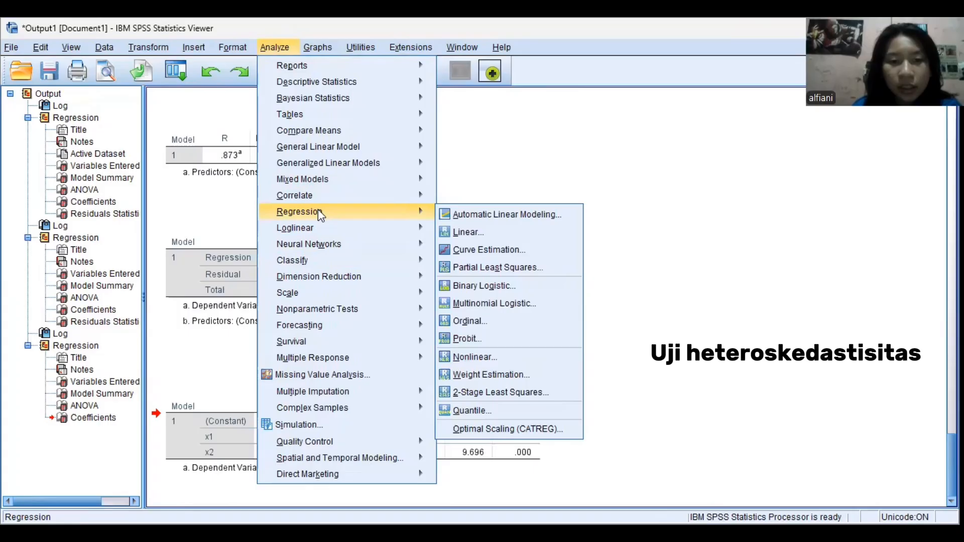
click(468, 232)
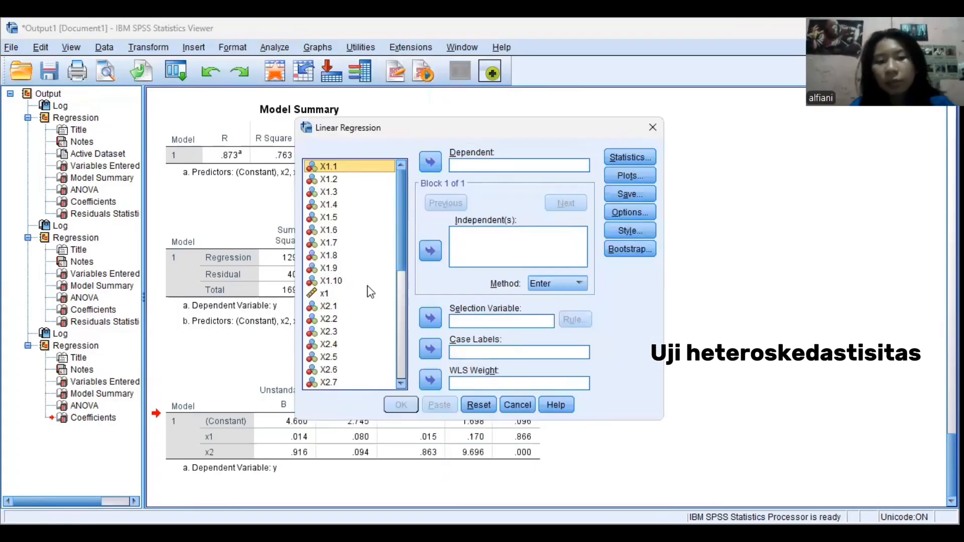
click(336, 296)
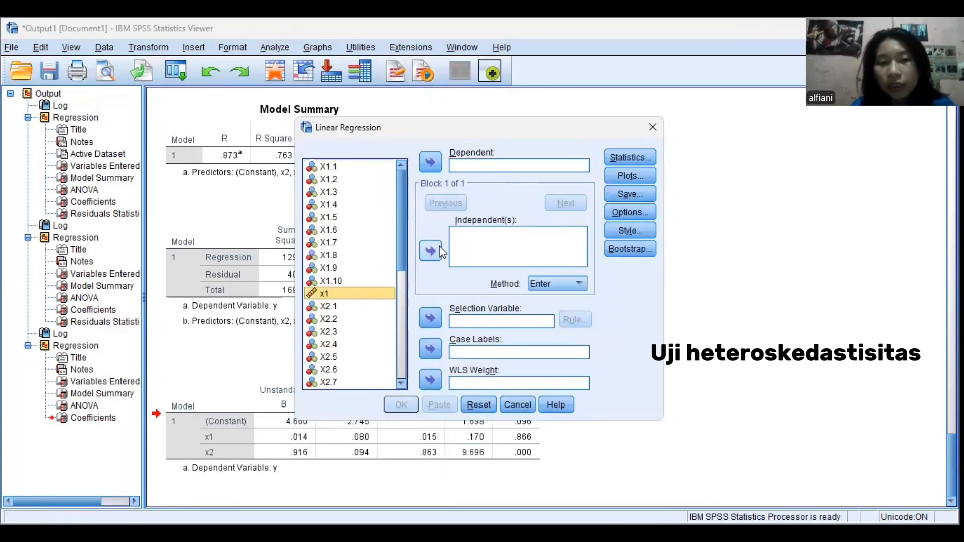
click(432, 250)
scroll(357, 296, down, 3)
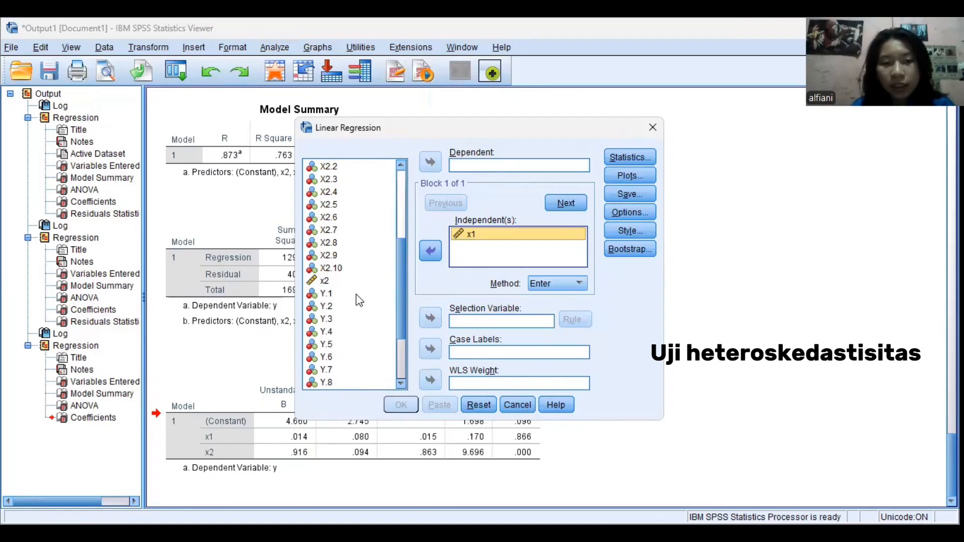
click(331, 281)
click(430, 251)
scroll(362, 291, down, 3)
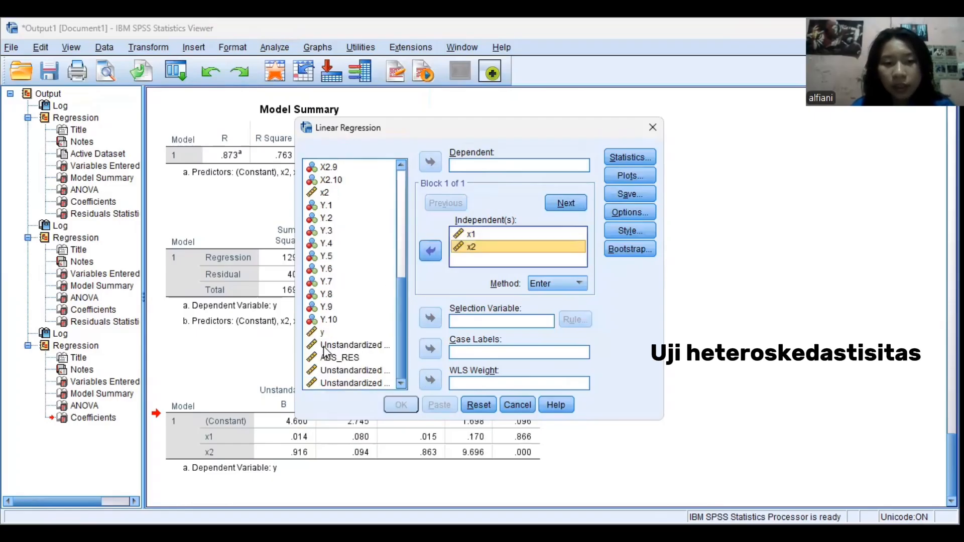
click(431, 162)
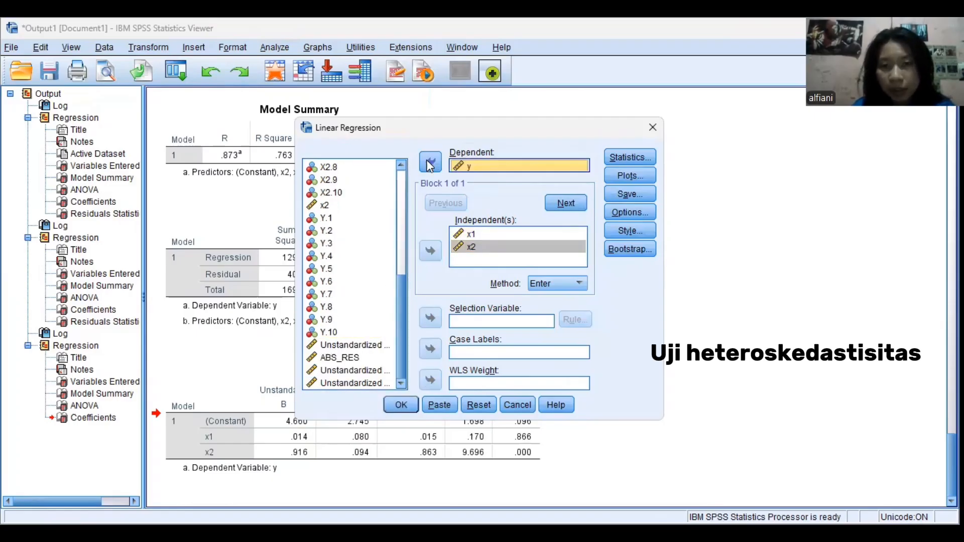
Add R squared change, descriptives, part and partial correlations, and collinearity diagnostics to the regression statistics
click(616, 159)
click(480, 207)
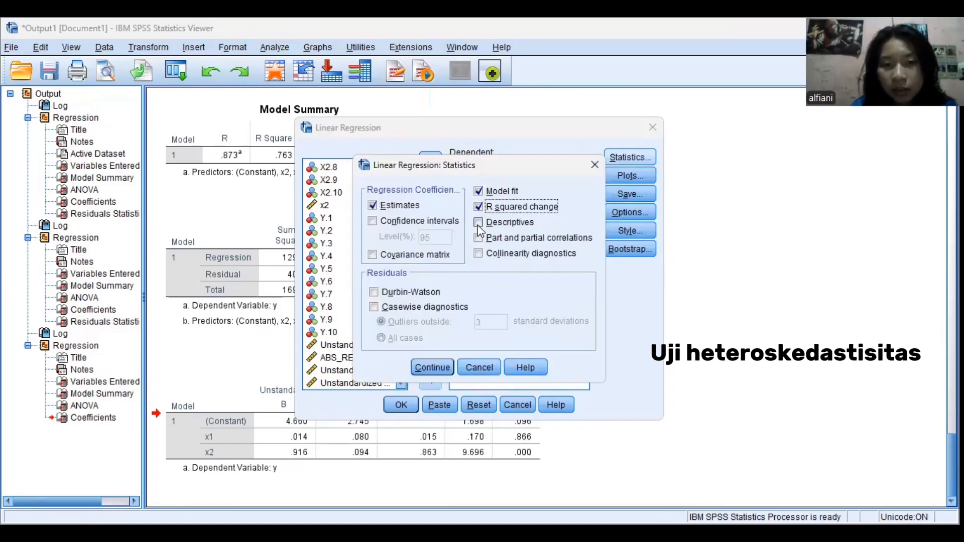
click(479, 222)
click(480, 238)
click(487, 254)
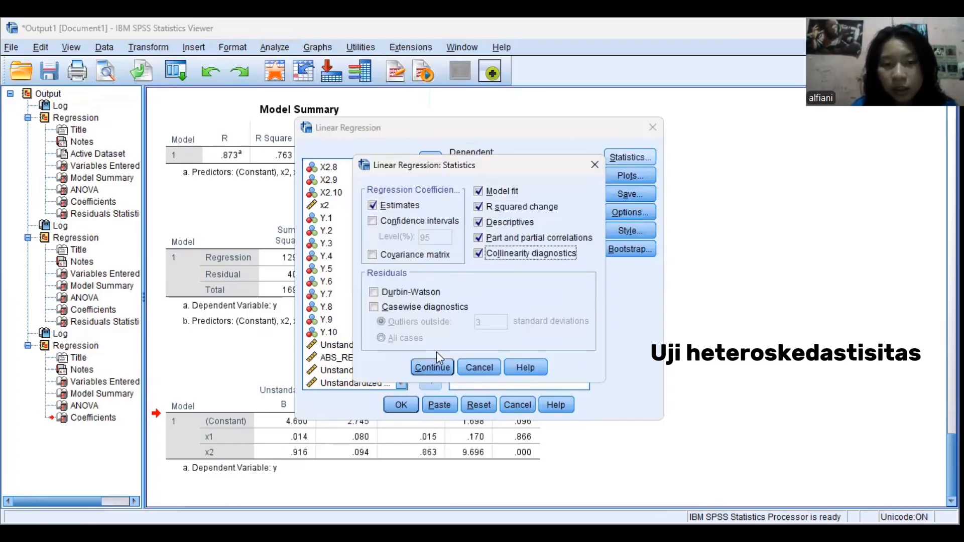
click(431, 367)
Configure the regression scatterplot with *SRESID on the Y axis and *ZPRED on the X axis
click(622, 177)
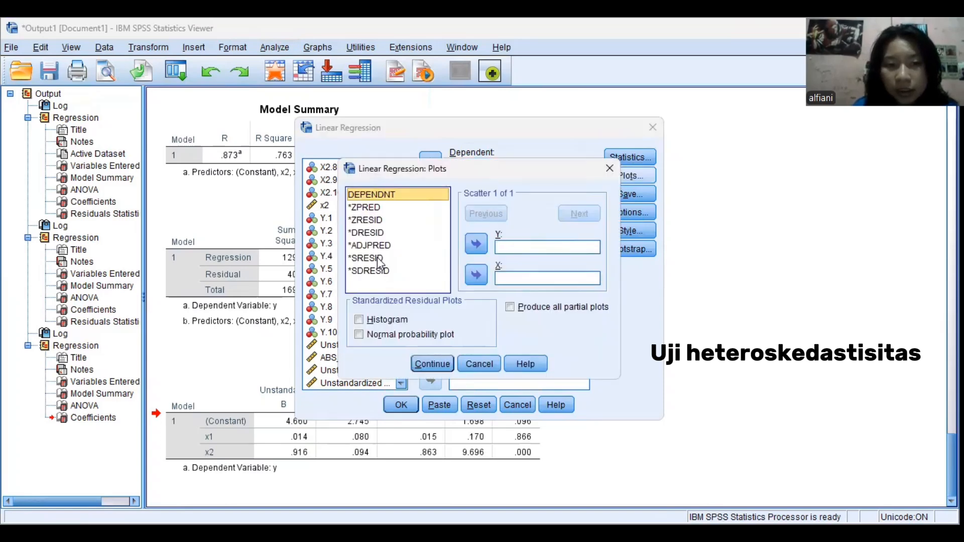
click(381, 258)
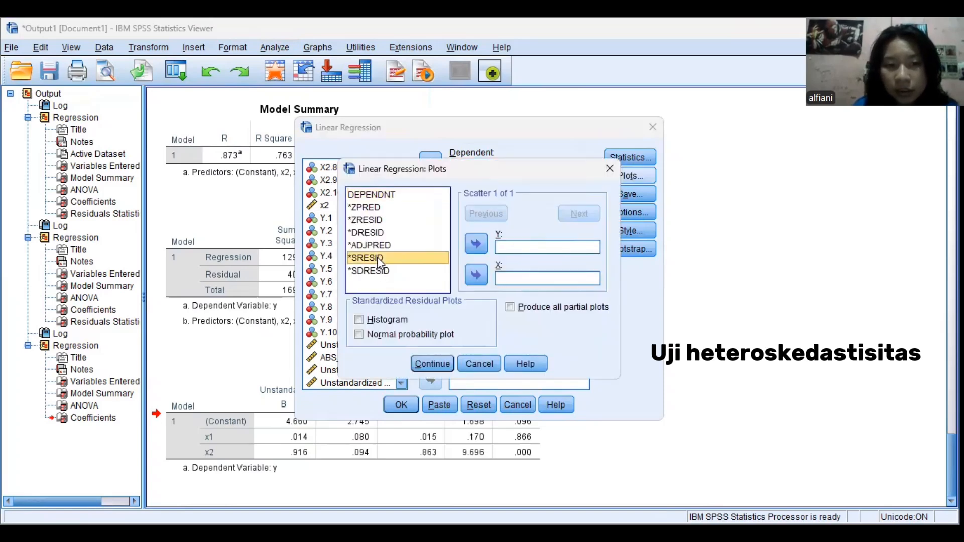
click(476, 244)
click(383, 208)
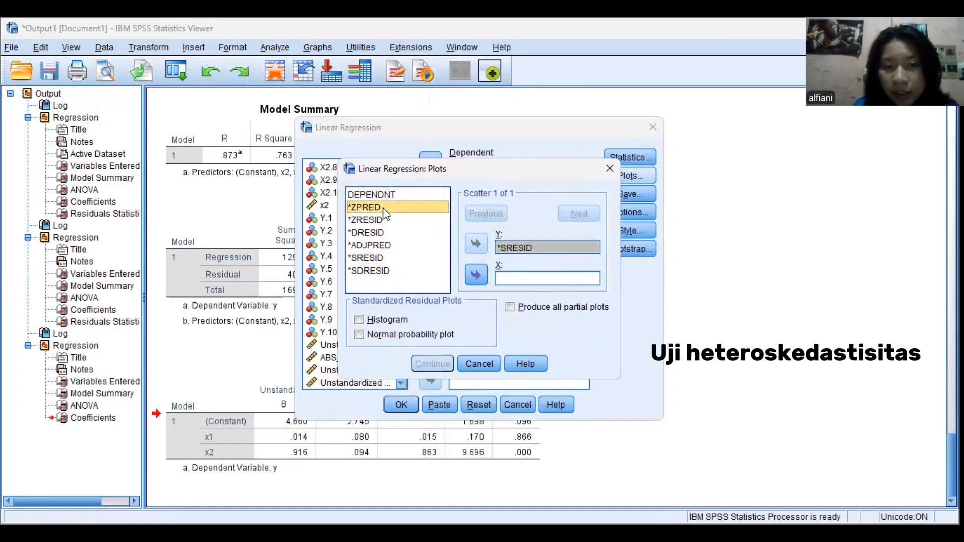
click(476, 274)
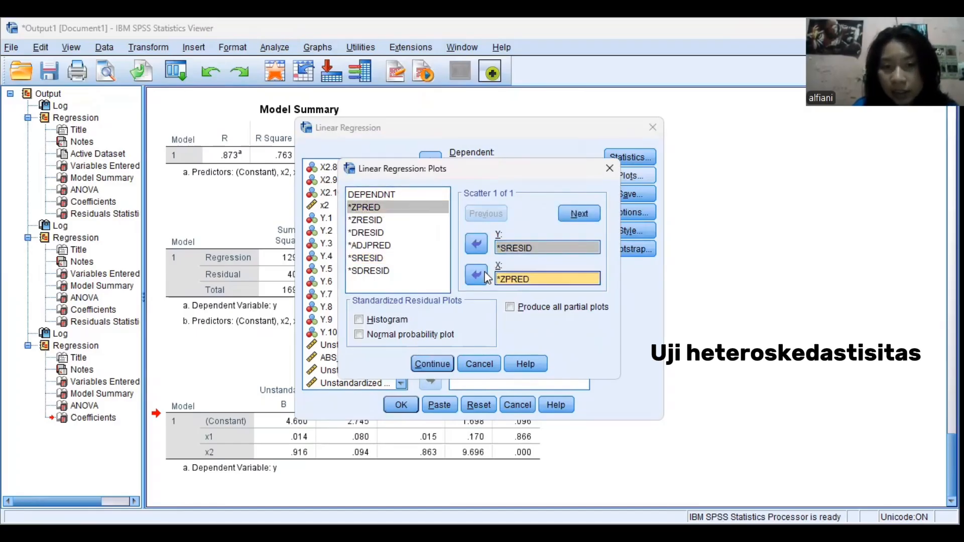
click(433, 364)
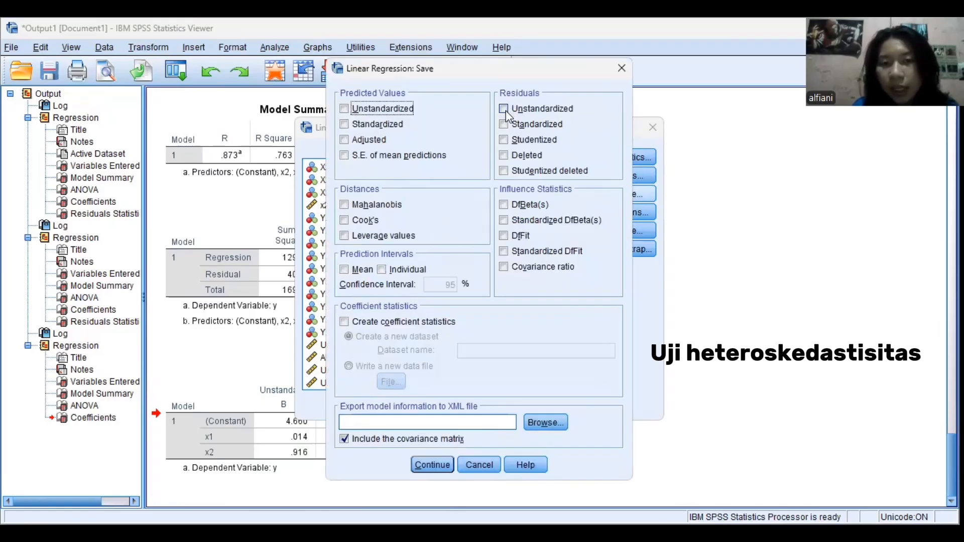
Save the unstandardized residuals, run the regression, and review the residual tables and scatterplot in the output
click(504, 109)
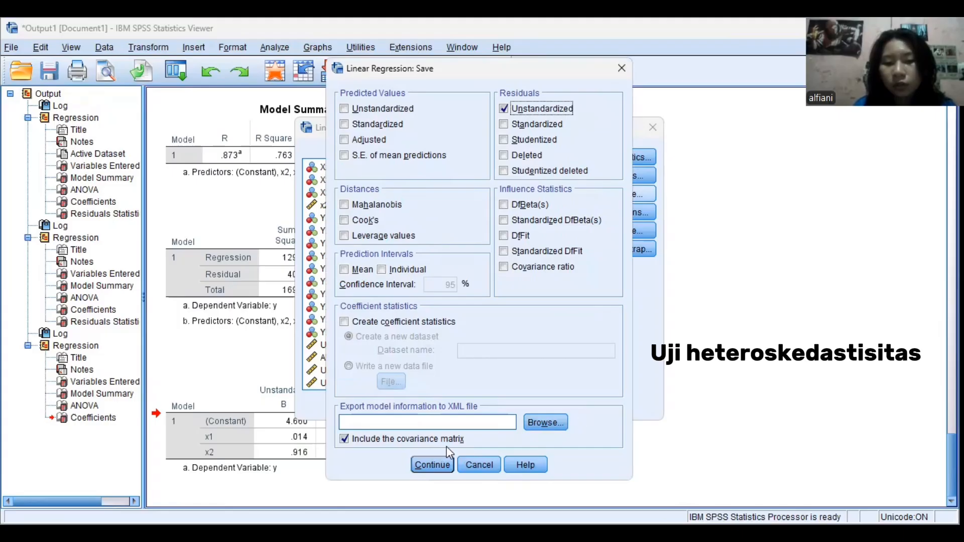
click(433, 464)
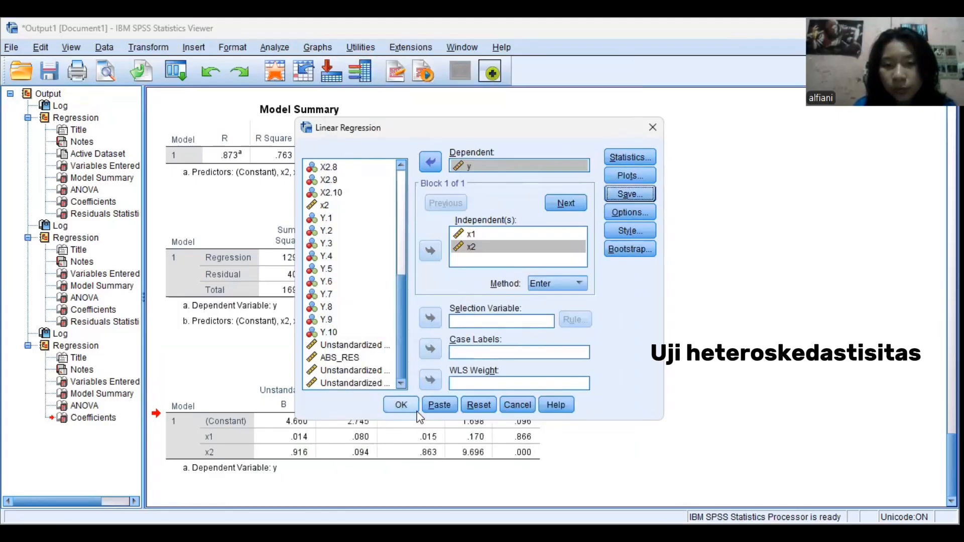
click(414, 408)
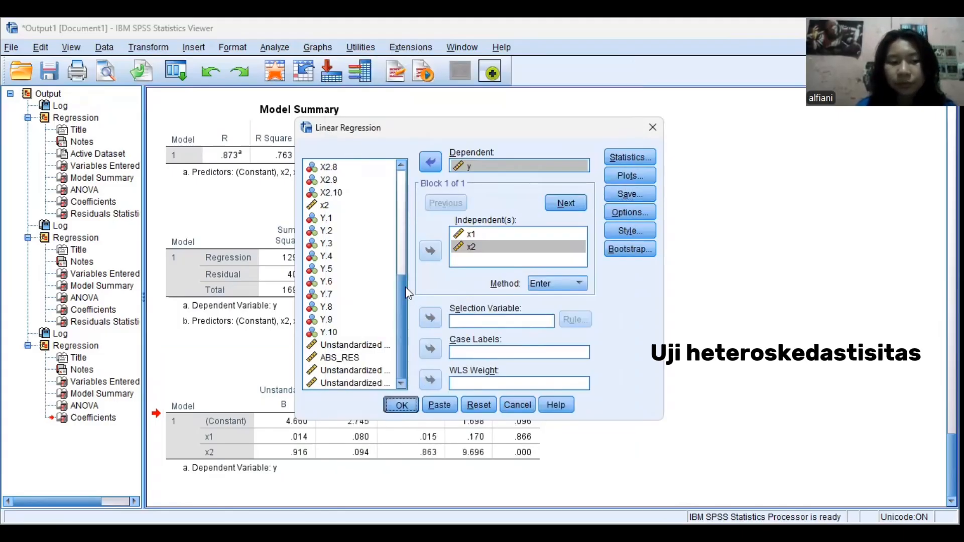
key(Return)
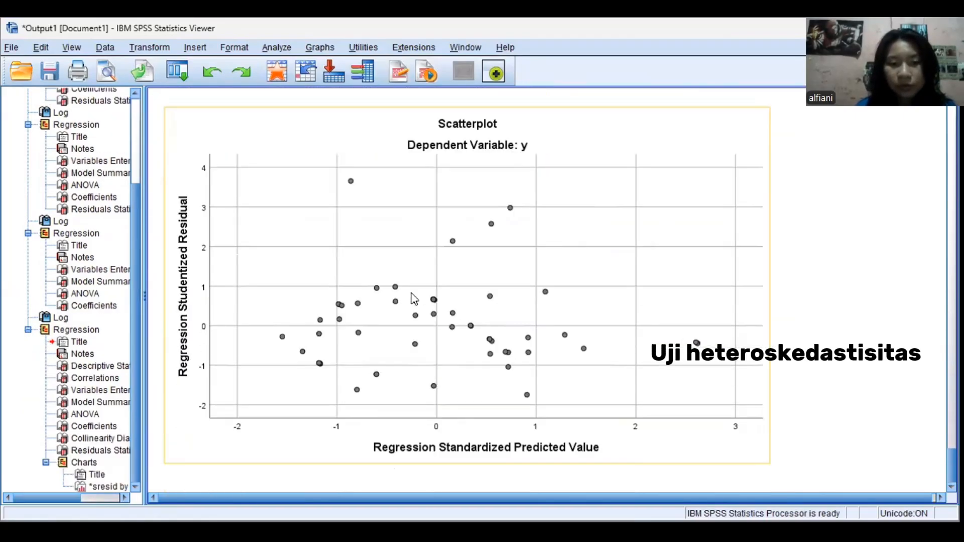
scroll(413, 299, up, 4)
scroll(413, 299, up, 6)
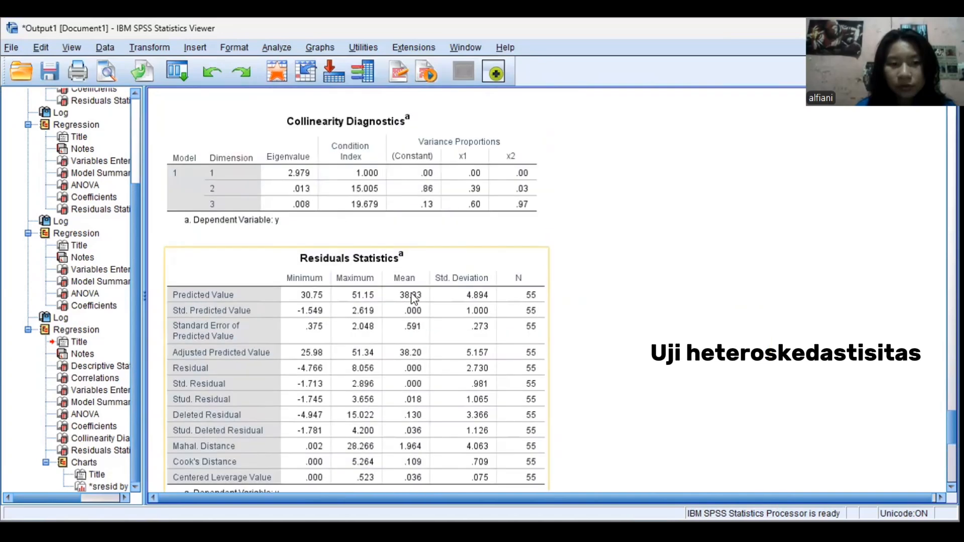
scroll(413, 299, down, 10)
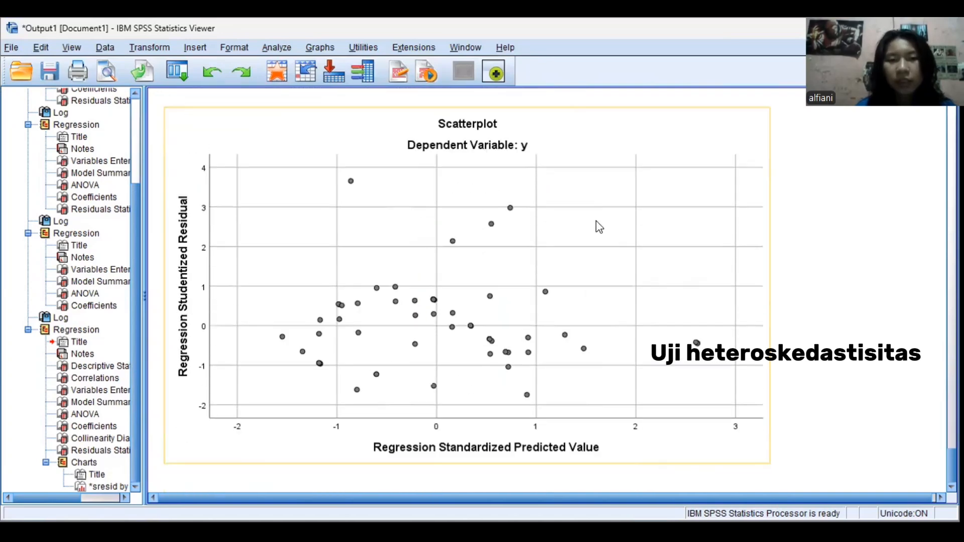
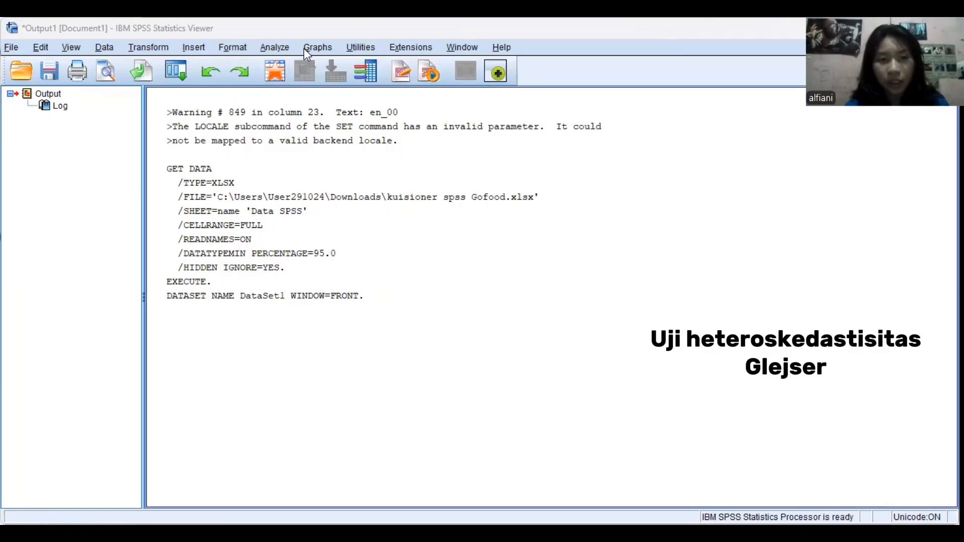
Set up a linear regression for the Glejser test with x1 and x2 as independents and y as the dependent
click(271, 48)
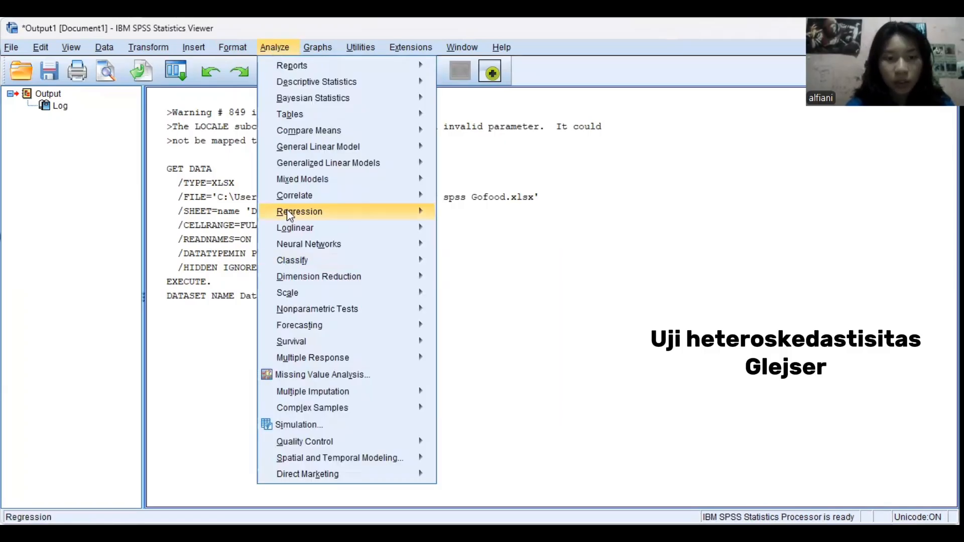
mouse_move(288, 213)
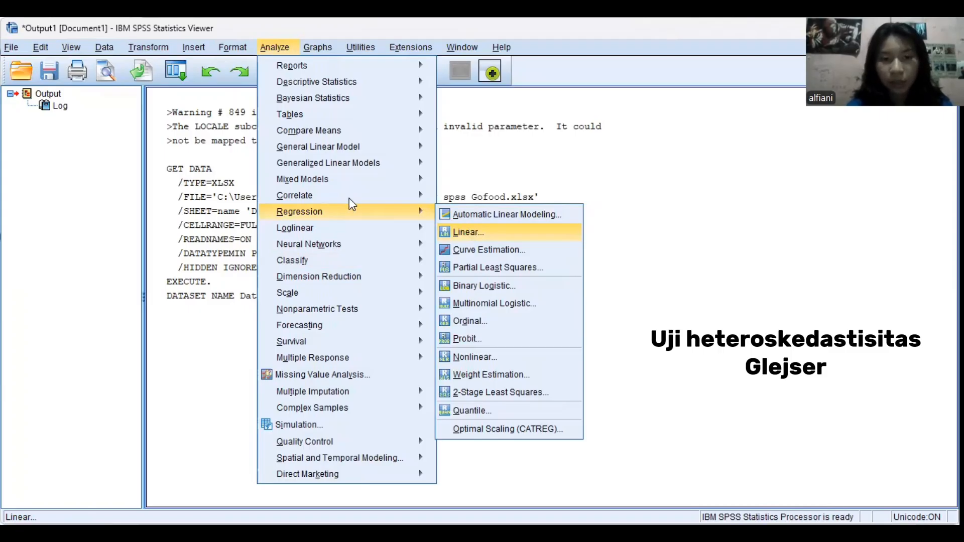
click(471, 234)
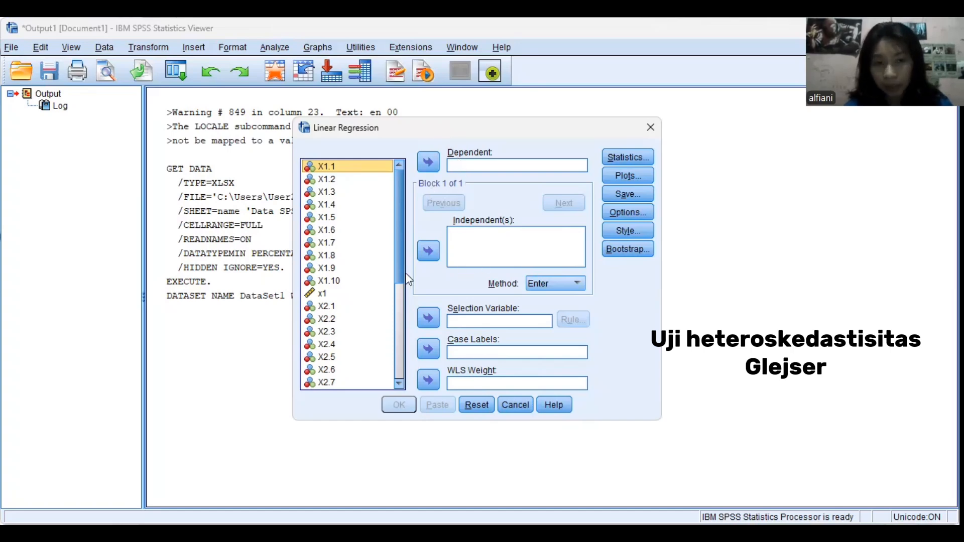
scroll(341, 282, down, 1)
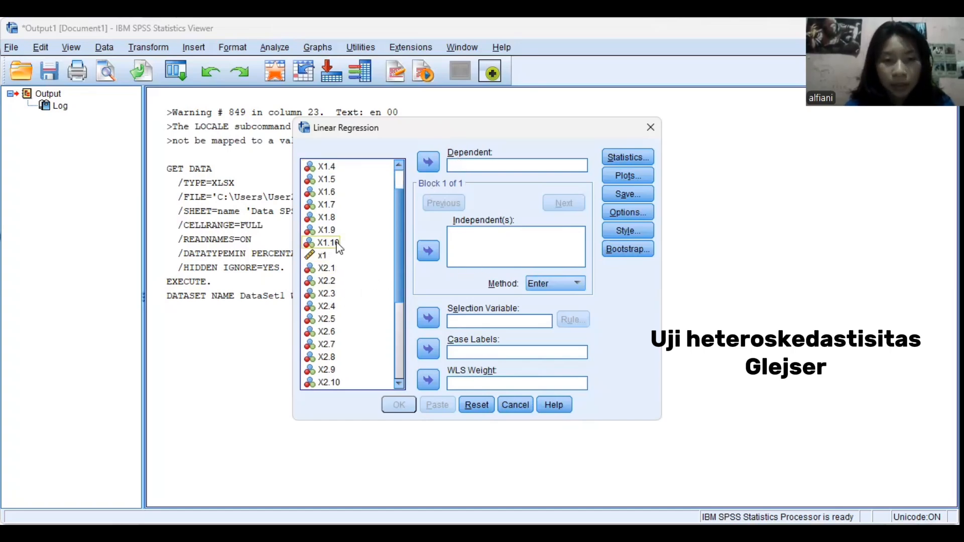
click(326, 257)
click(429, 250)
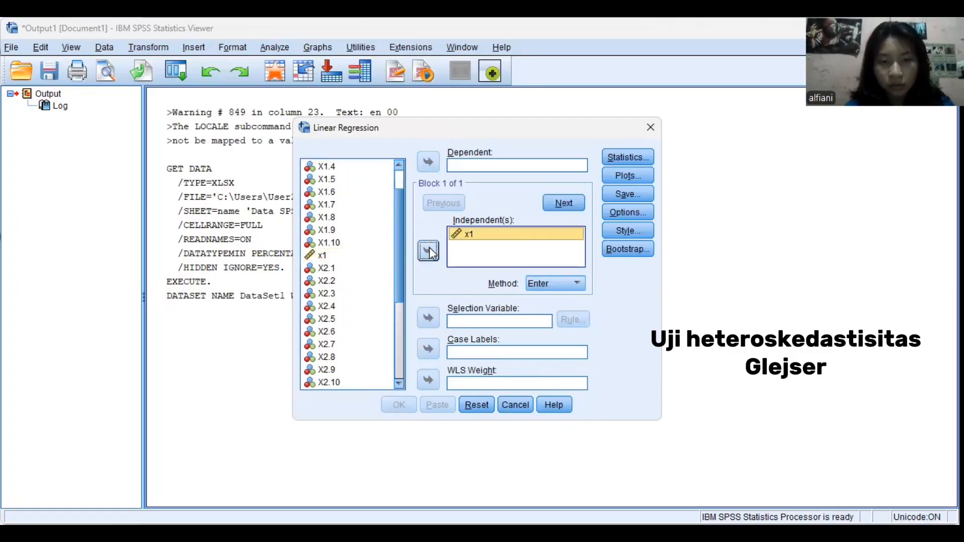
scroll(363, 264, down, 3)
click(324, 281)
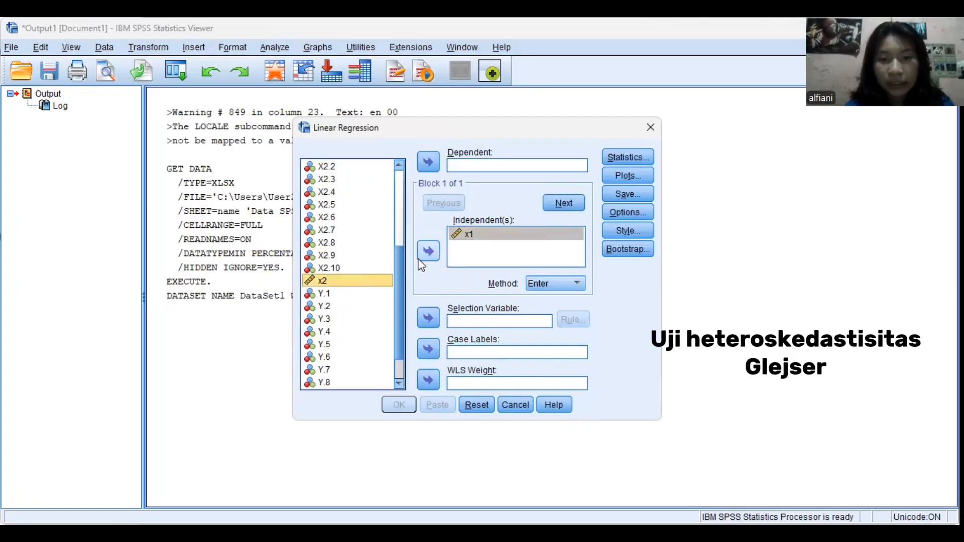
click(428, 250)
scroll(365, 266, down, 1)
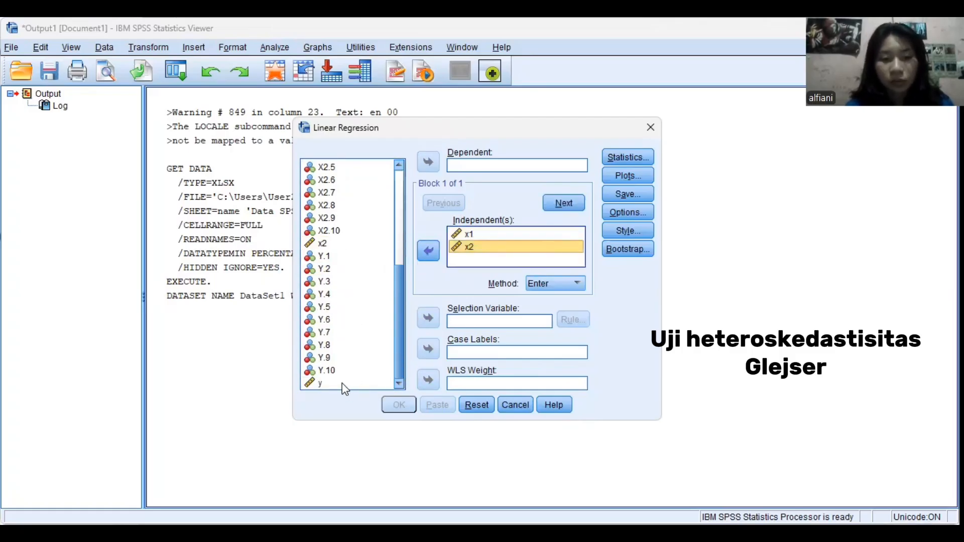
click(342, 385)
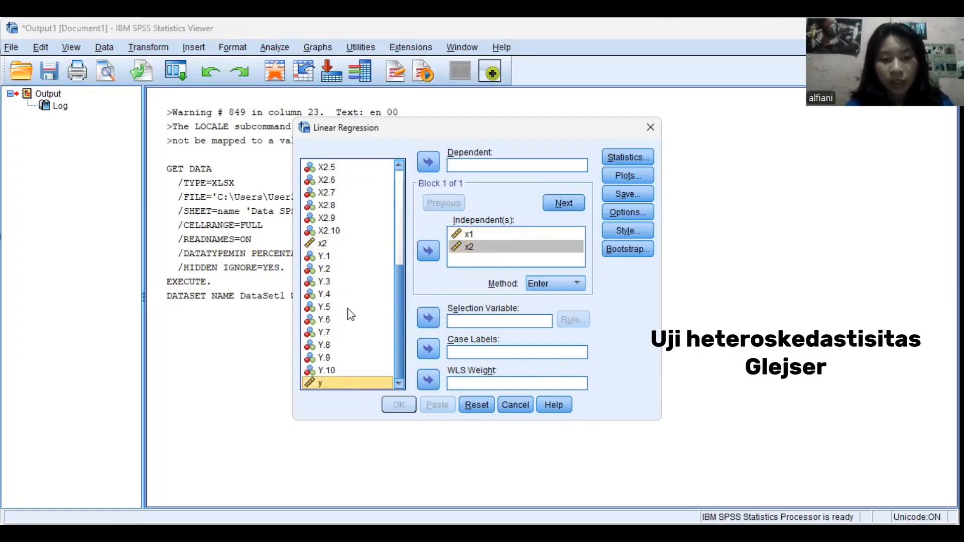
click(430, 160)
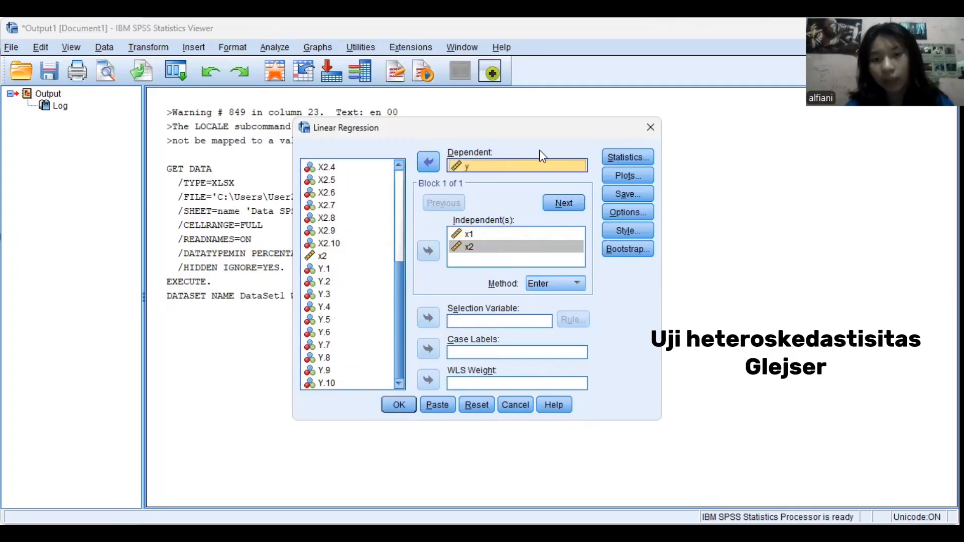
Save the unstandardized residuals as a new variable, run the regression, and look over the resulting tables
click(622, 199)
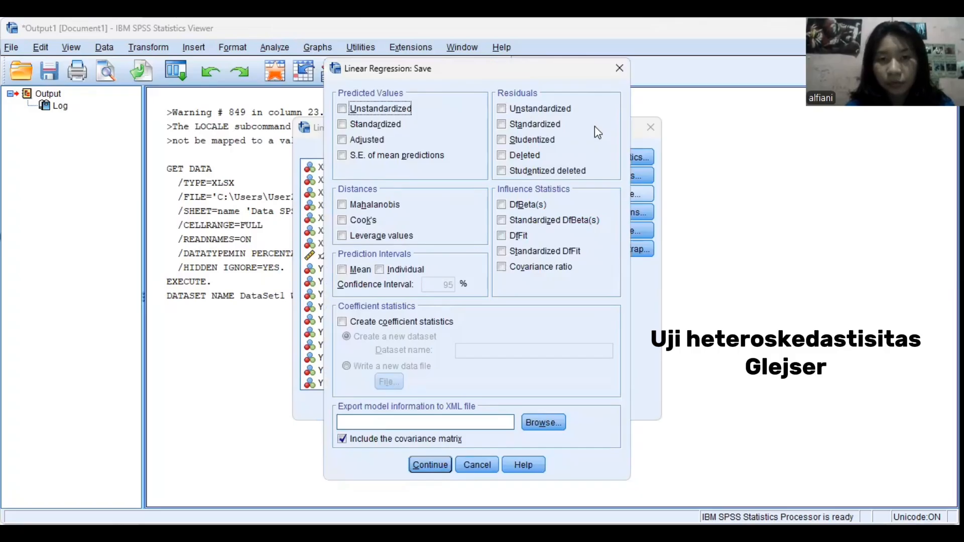
click(502, 109)
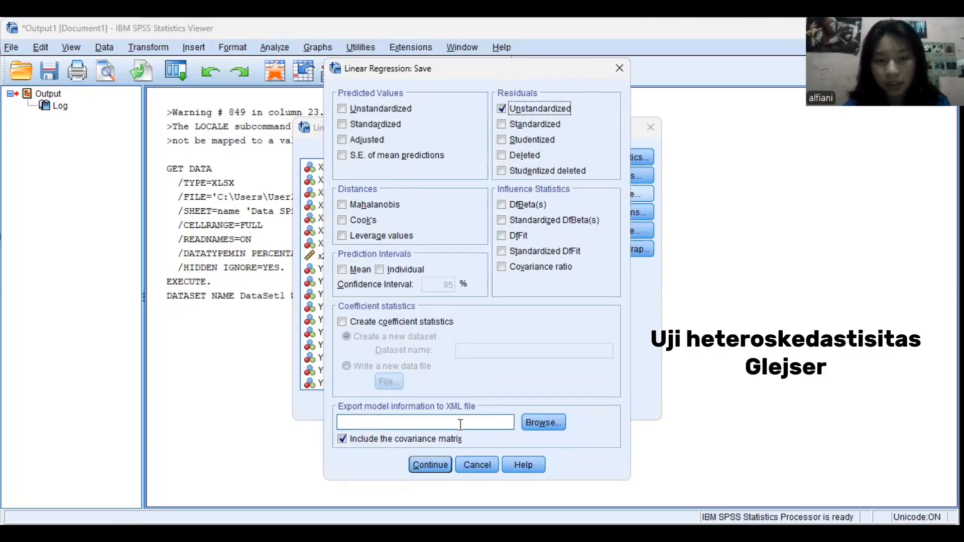
click(429, 467)
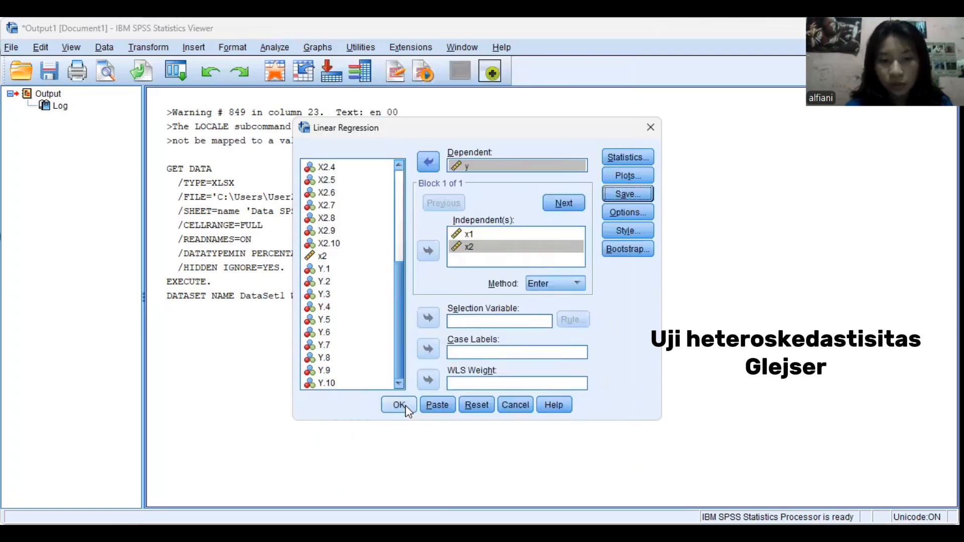
click(405, 405)
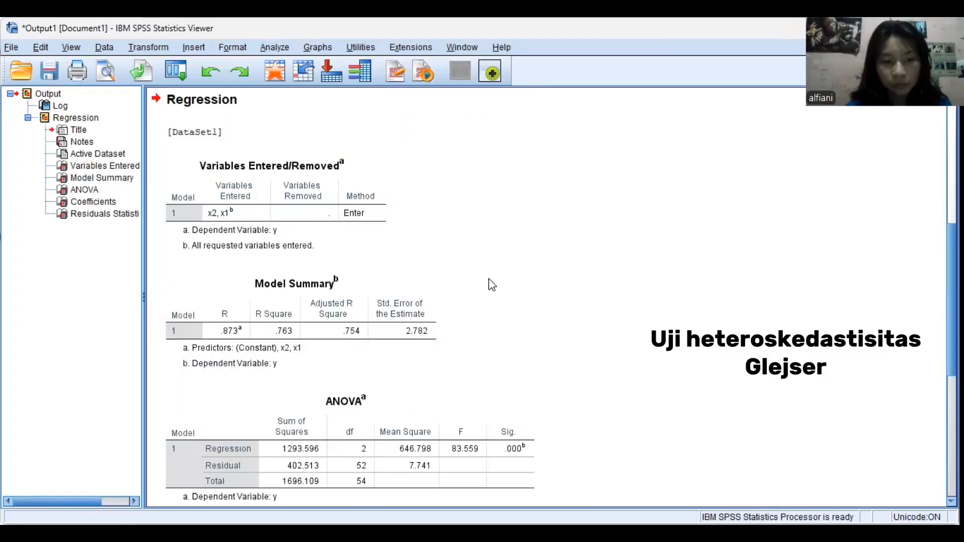
scroll(437, 346, up, 3)
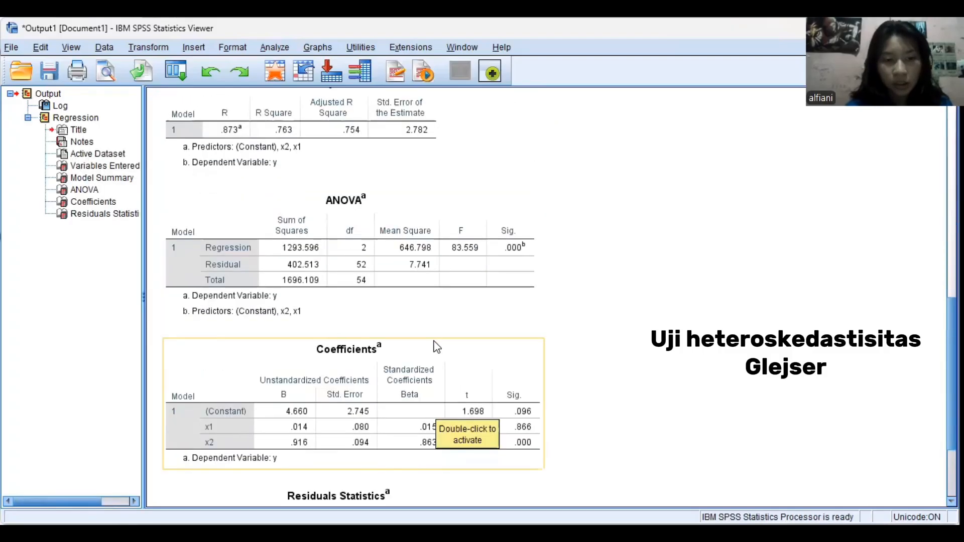
scroll(436, 347, down, 3)
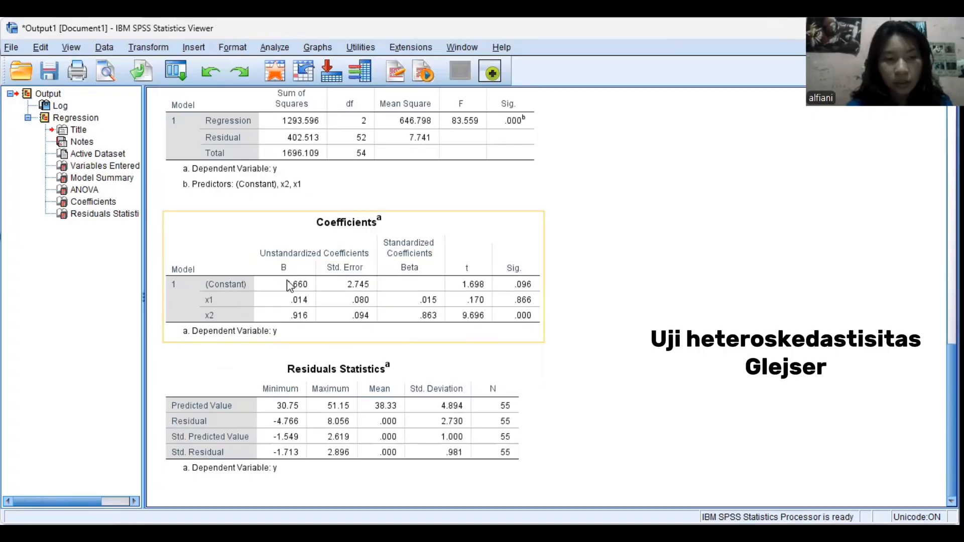
scroll(287, 280, up, 1)
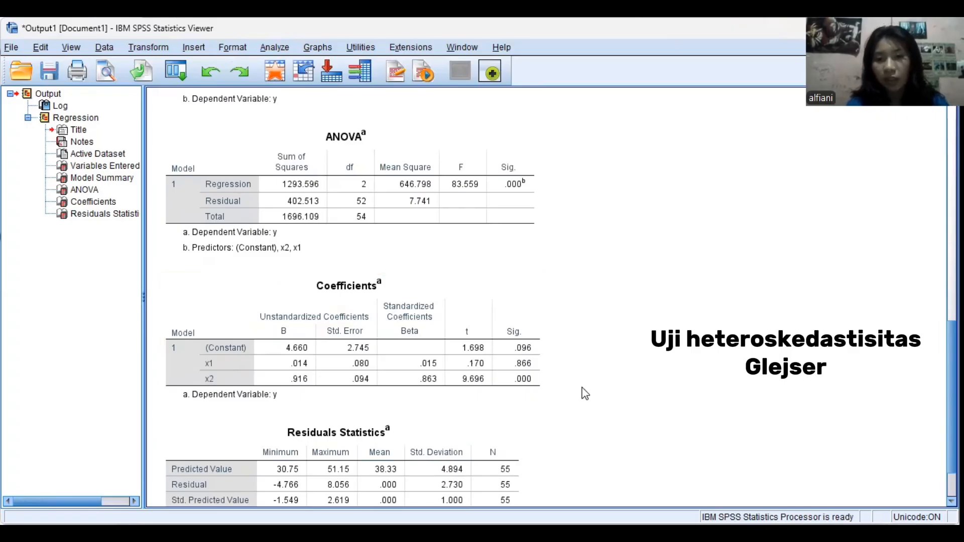
Compute a new variable ABS_RES as the absolute value of the unstandardized residuals, ABS(RES_1)
key(alt+Tab)
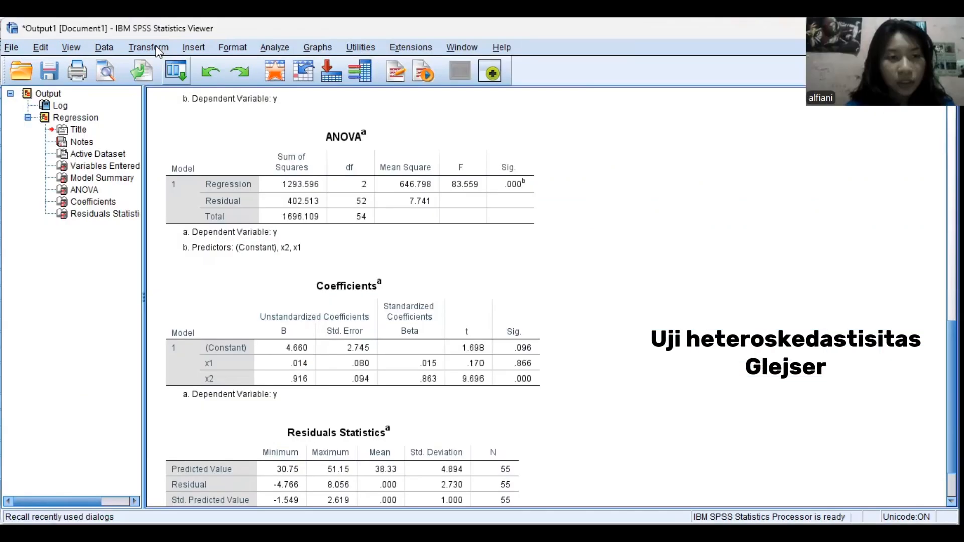
click(148, 47)
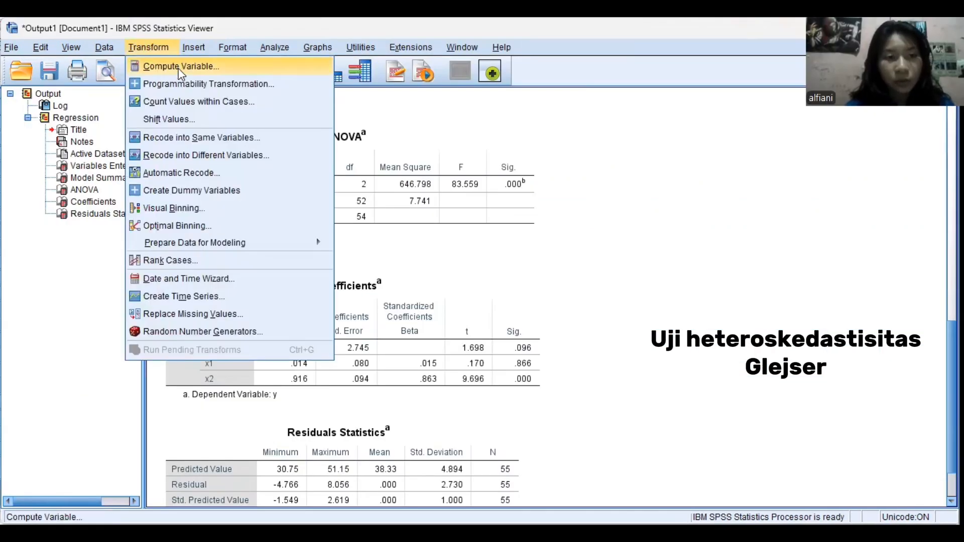
click(177, 67)
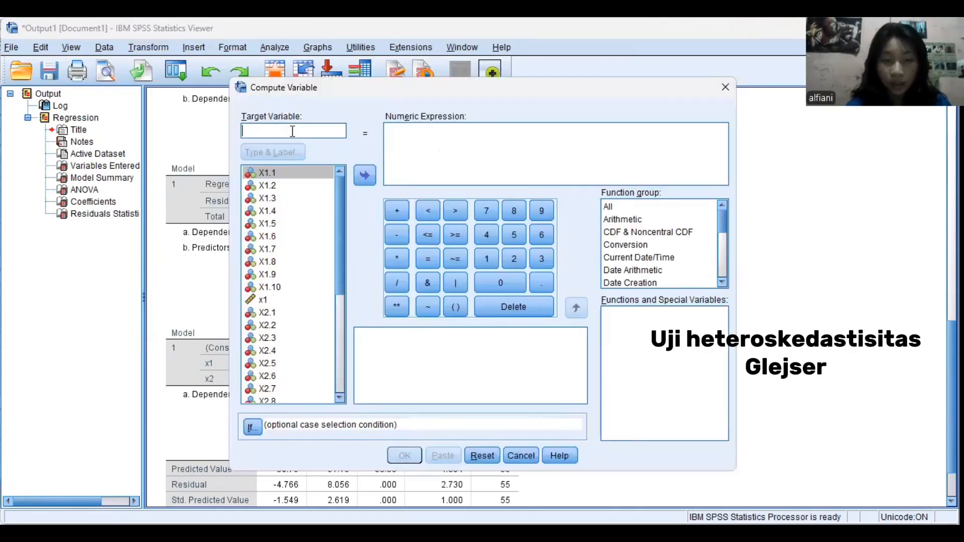
text(ABS)
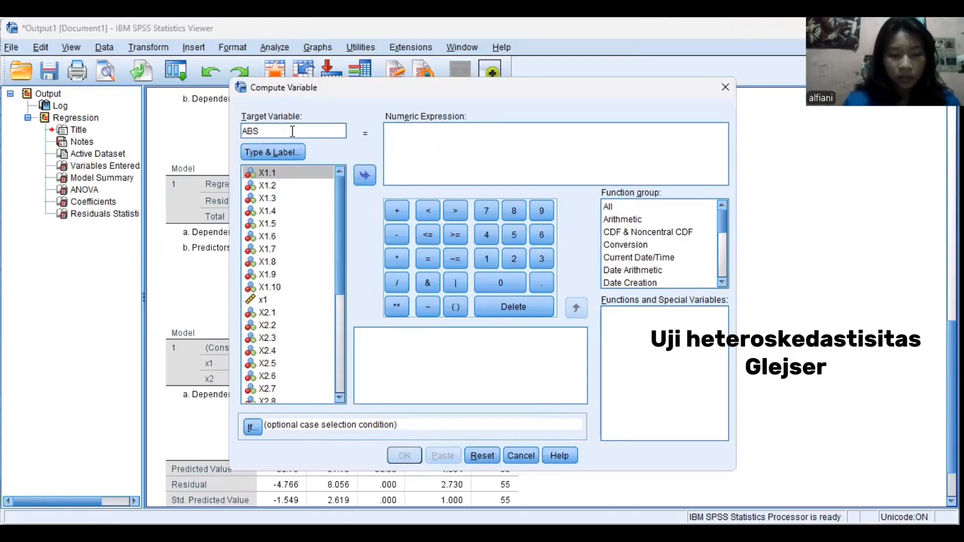
text(_RES)
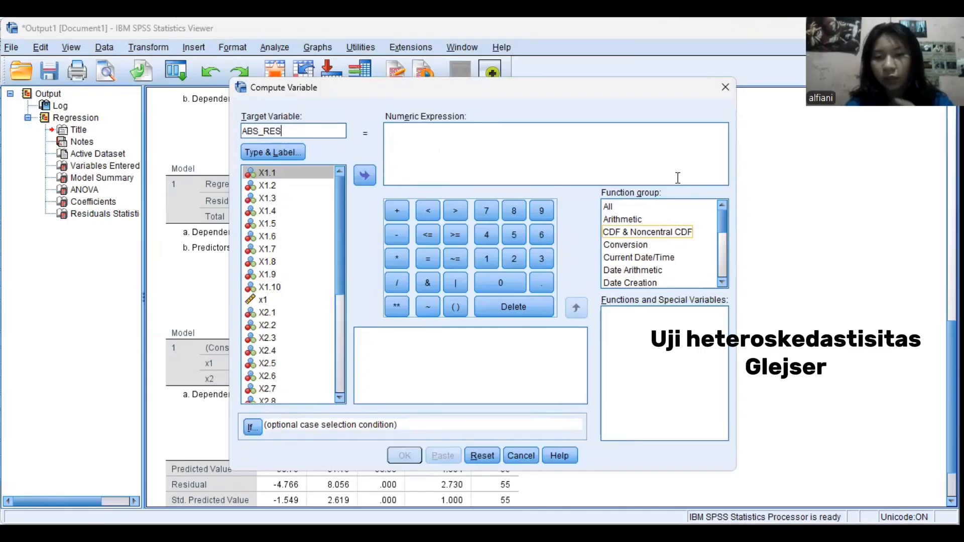
click(633, 224)
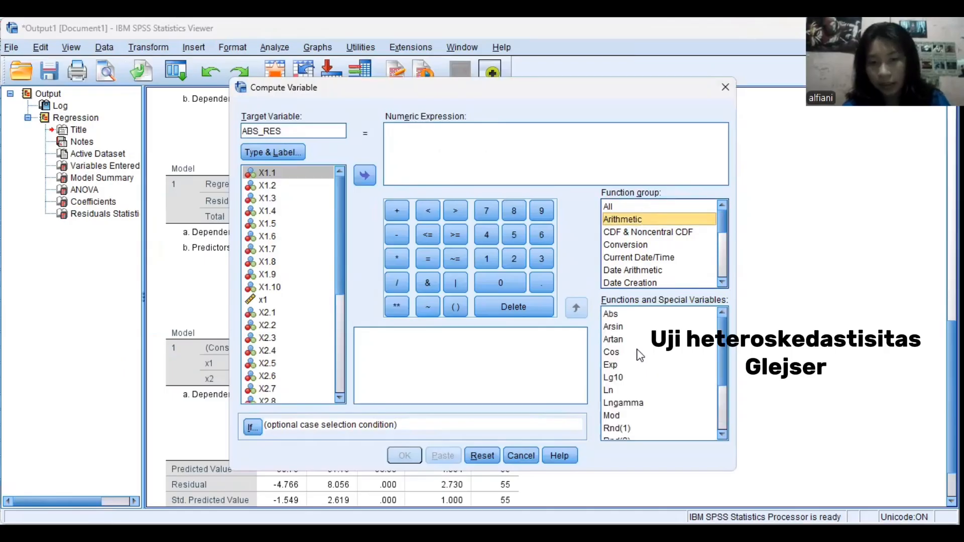
click(618, 316)
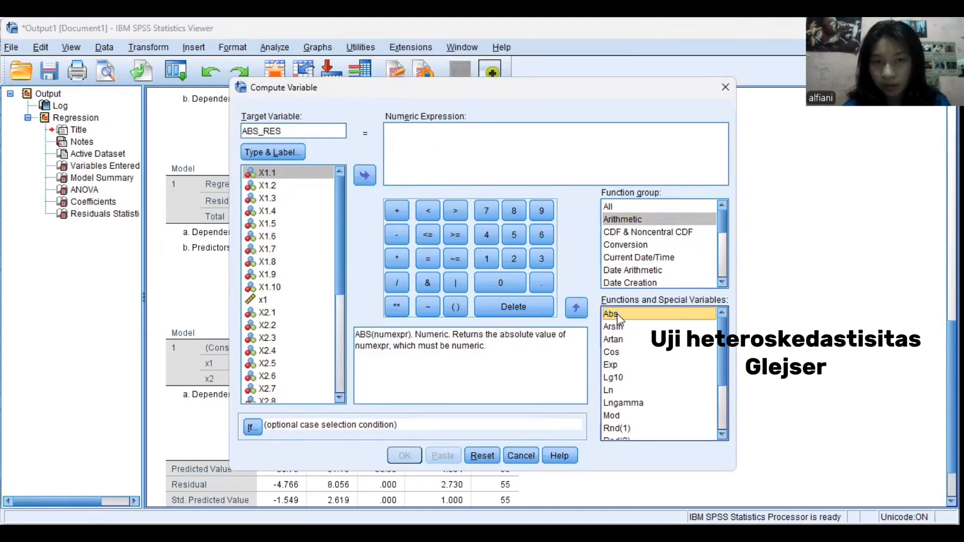
double_click(619, 317)
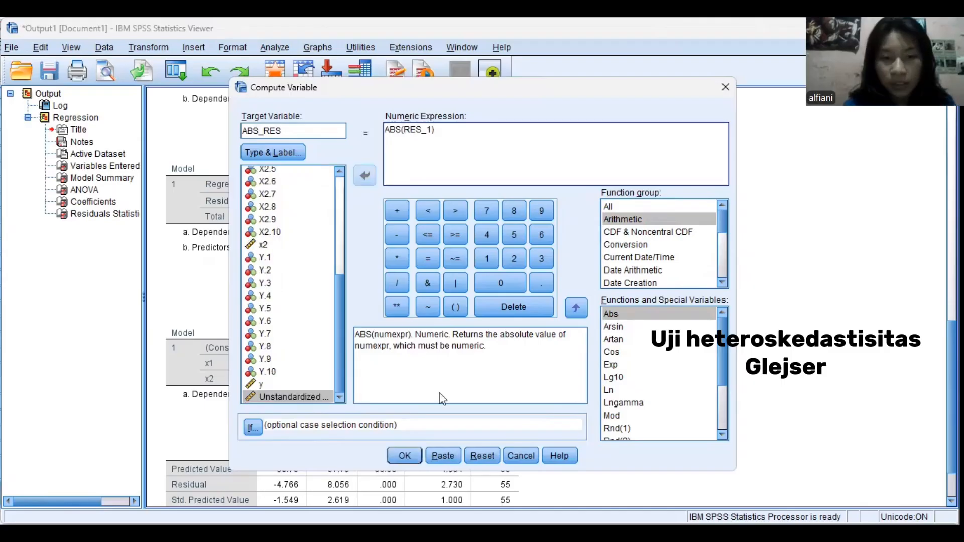
click(406, 456)
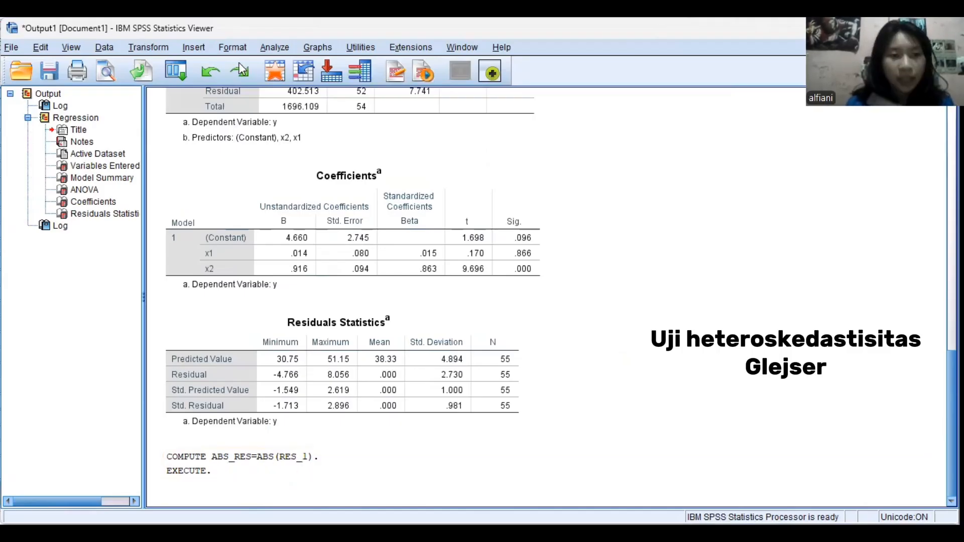
Replace y with ABS_RES as the dependent variable of the linear regression, keeping x1 and x2 as independents, and run it
click(272, 49)
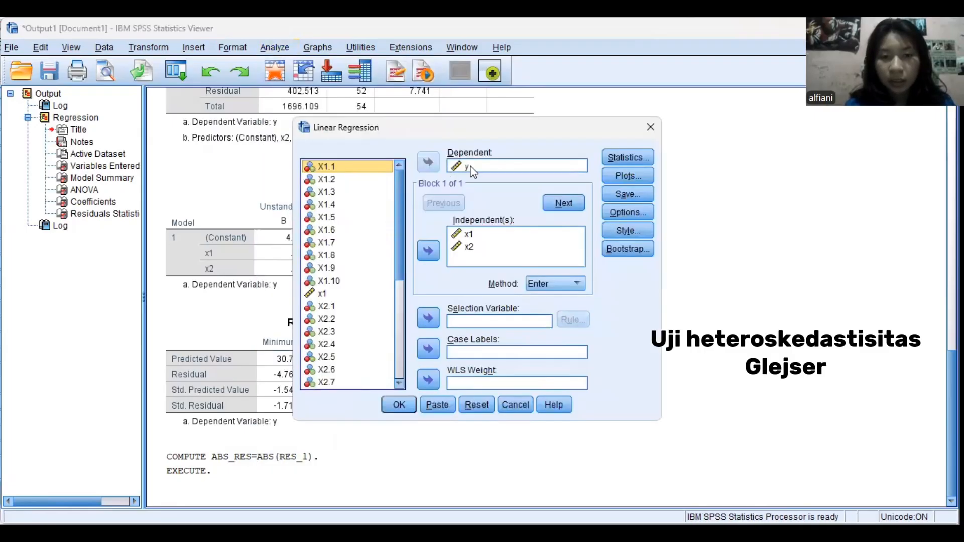
click(471, 168)
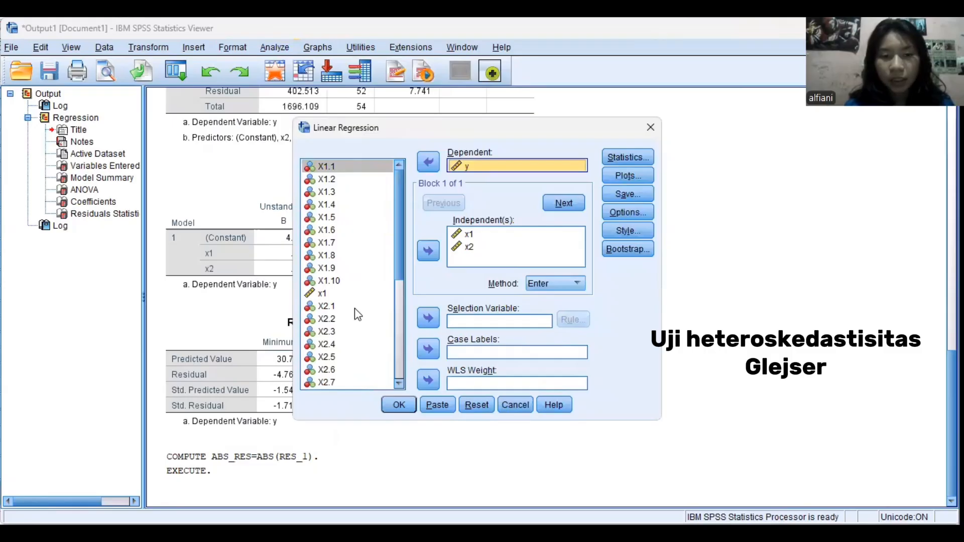
drag(471, 167, 354, 308)
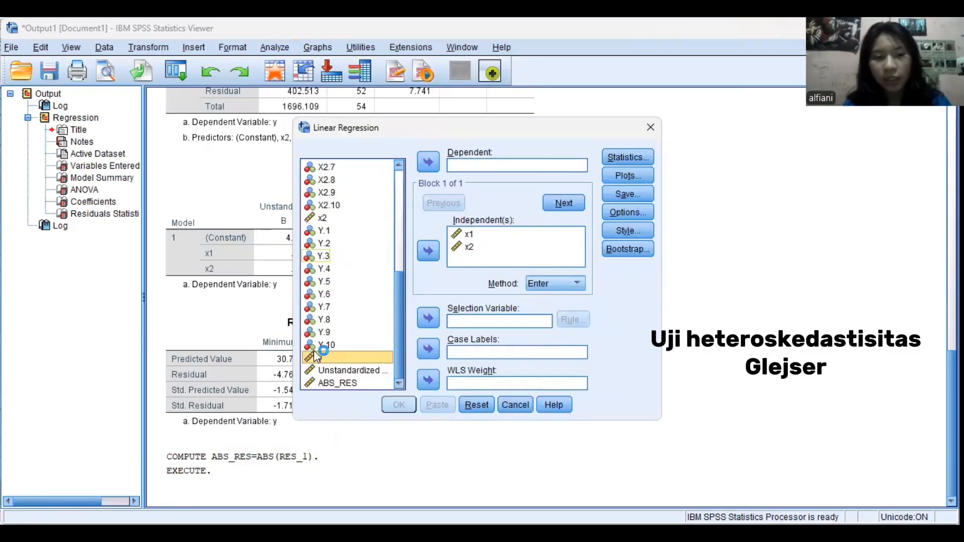
click(354, 382)
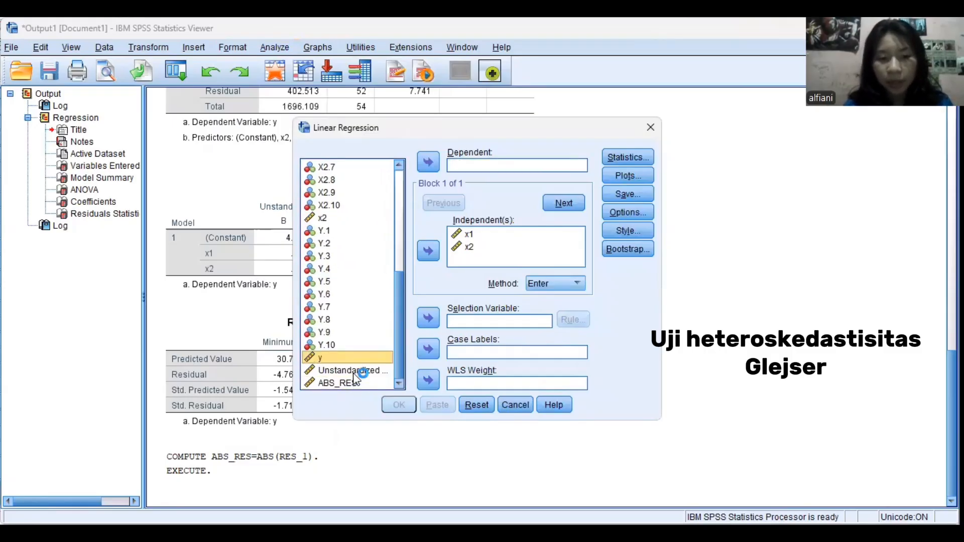
click(428, 162)
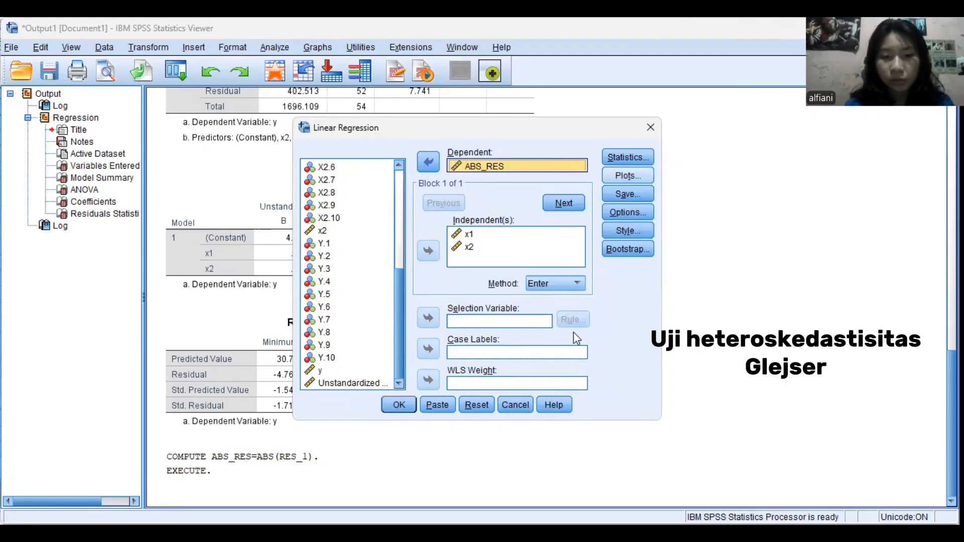
key(Return)
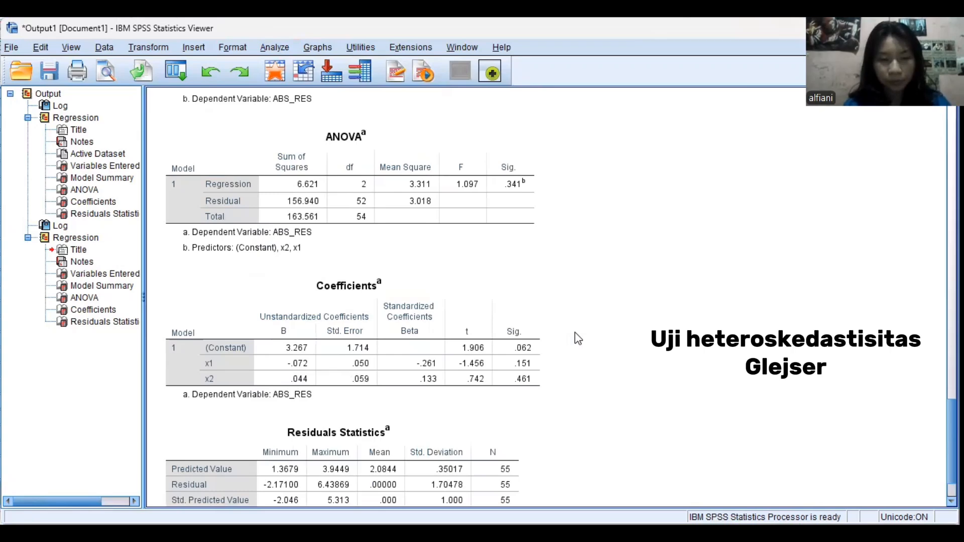
Examine the significance values of x1 and x2 in the Coefficients table of the ABS_RES regression
click(377, 330)
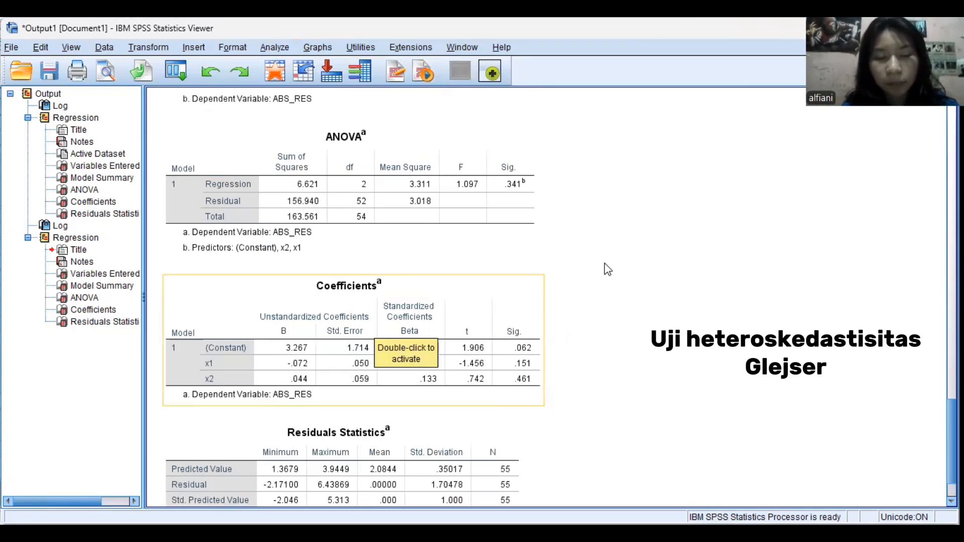
scroll(547, 310, down, 3)
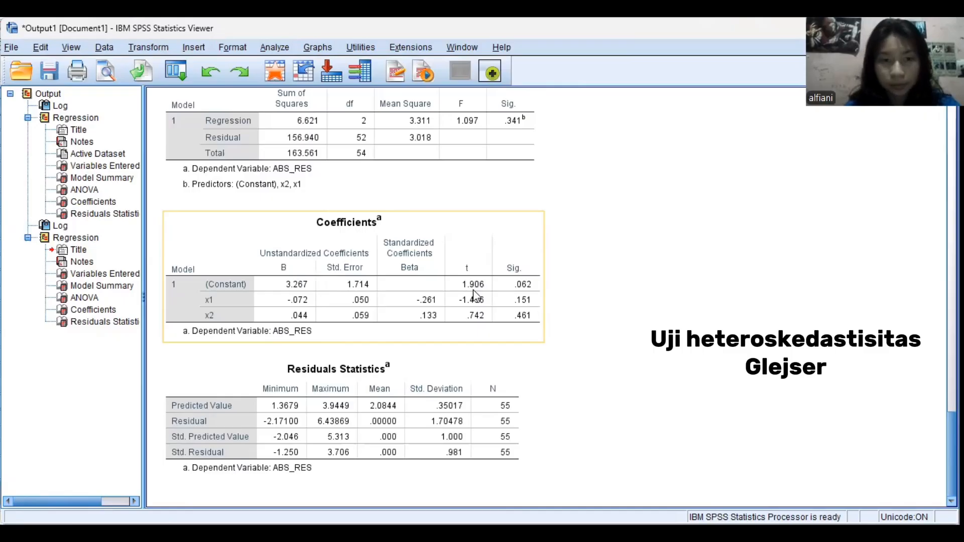
click(599, 280)
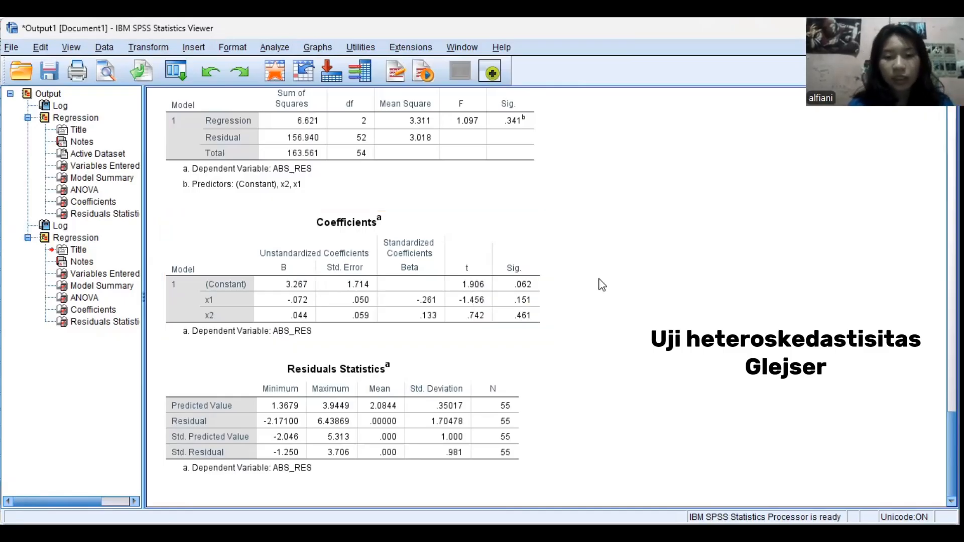
click(427, 298)
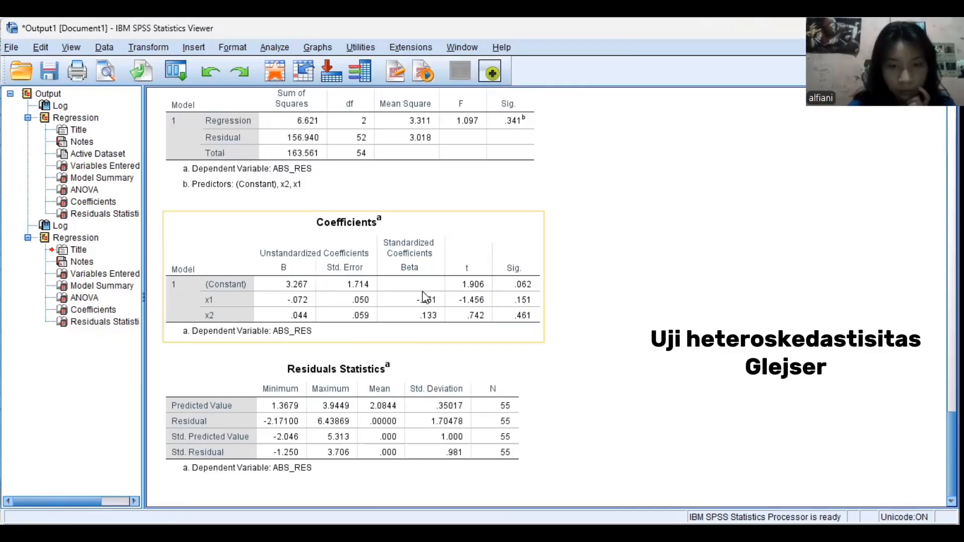
click(588, 270)
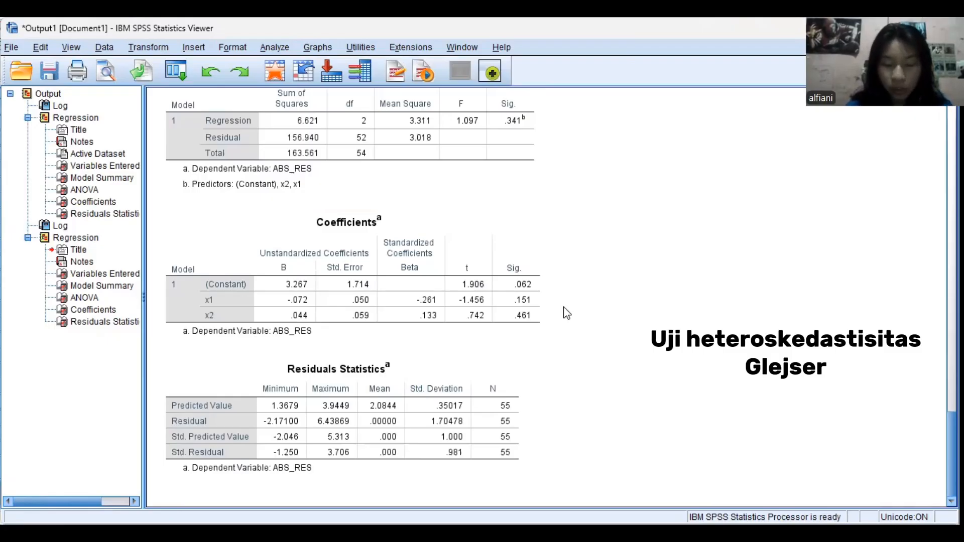
click(295, 324)
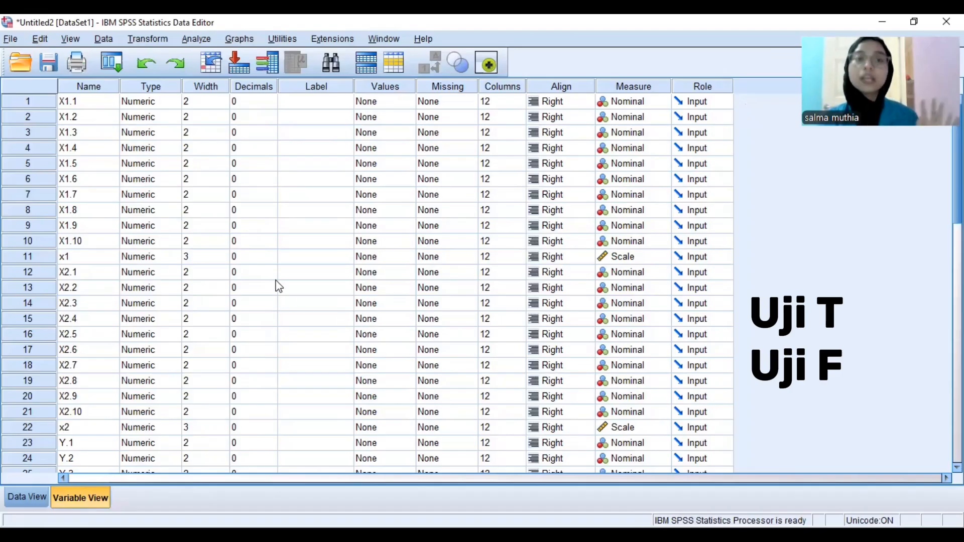
click(11, 40)
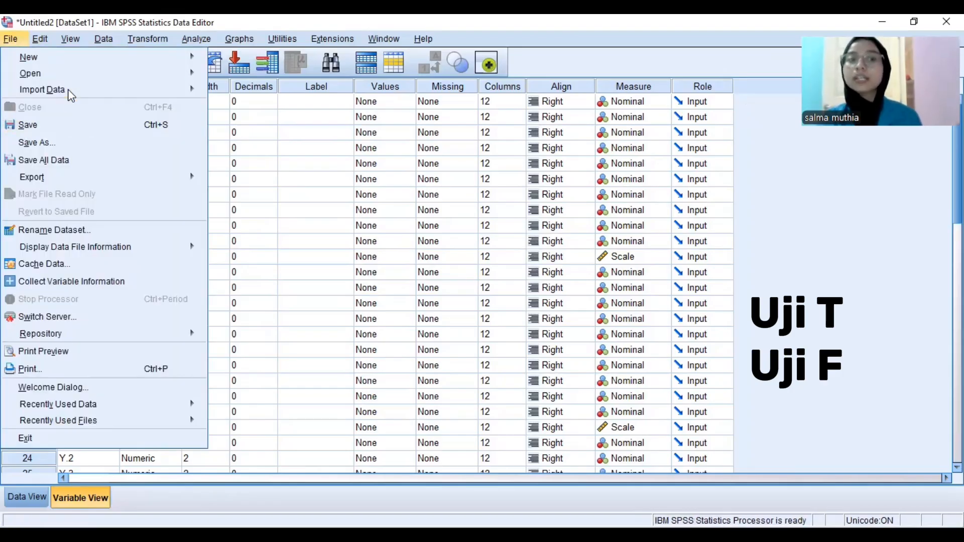
mouse_move(71, 94)
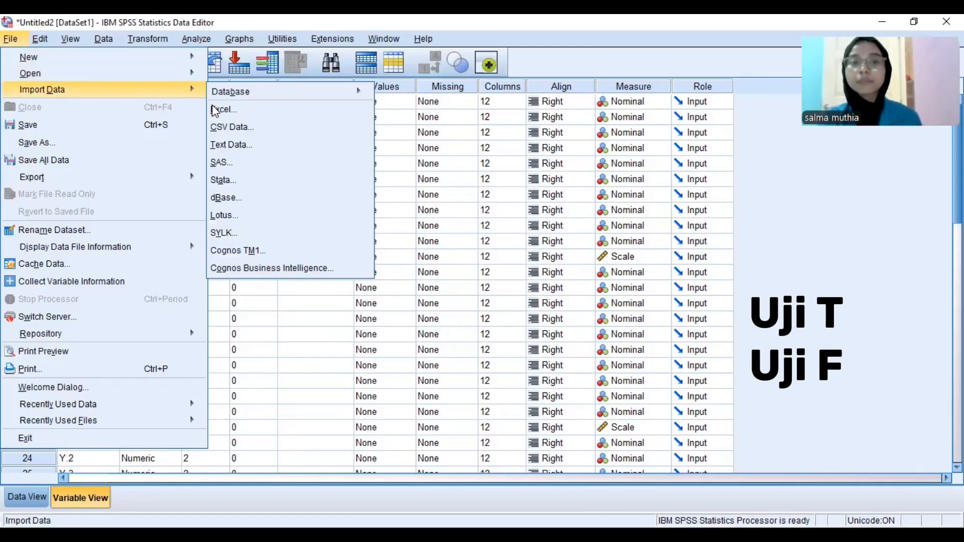
click(239, 111)
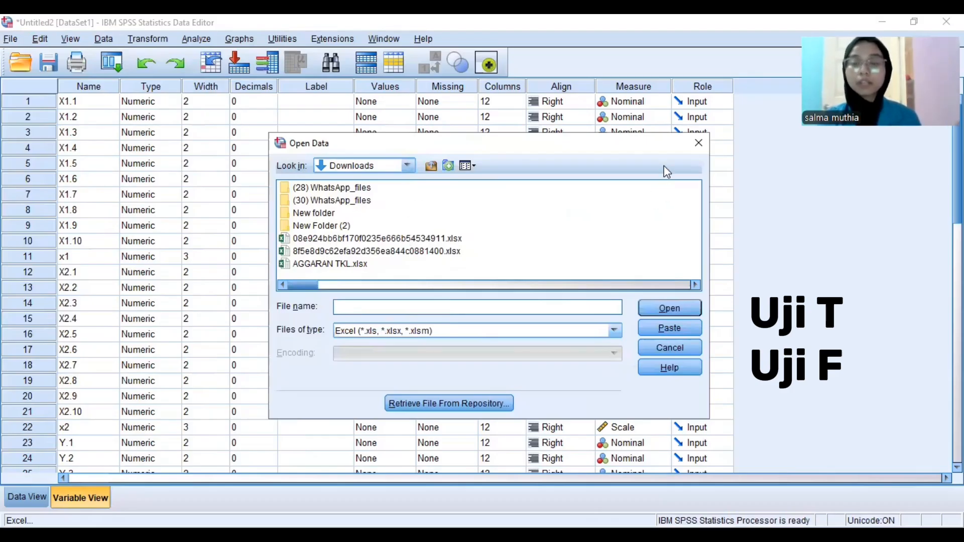
click(698, 144)
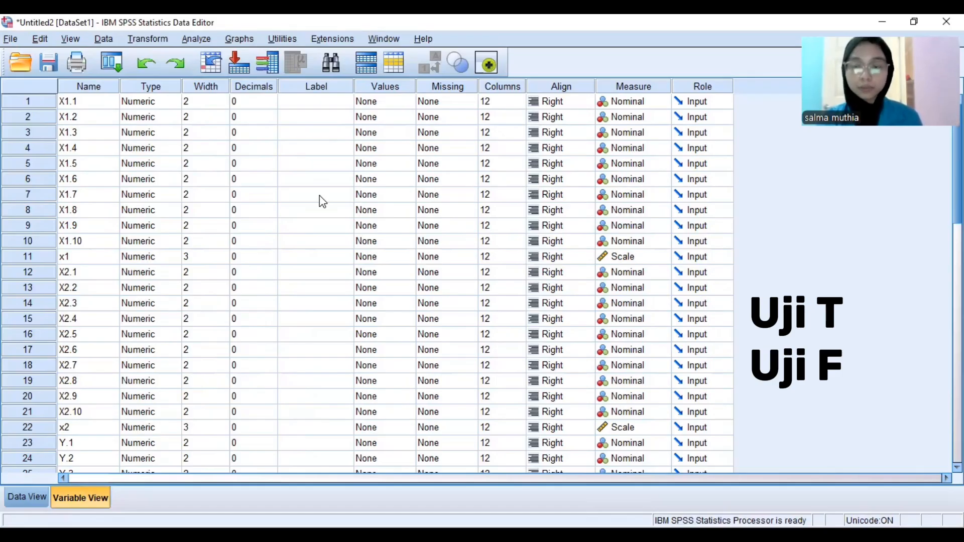
Reset the linear regression settings for the t and F tests and assign y as the dependent variable
click(196, 40)
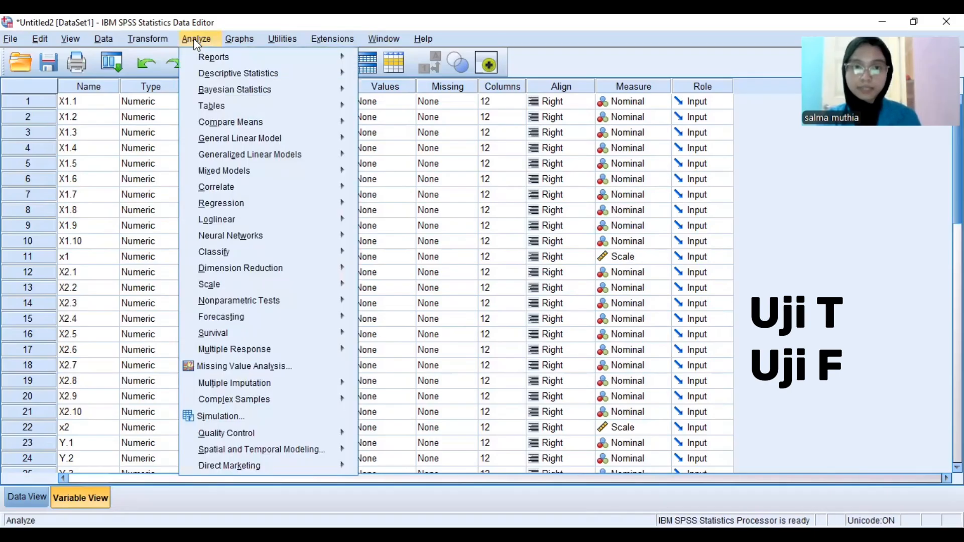
mouse_move(290, 206)
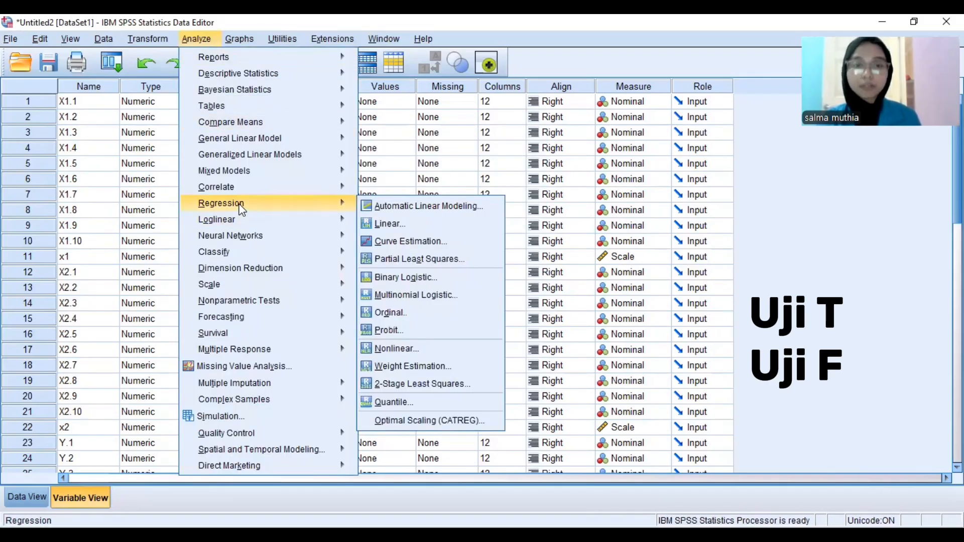
click(384, 225)
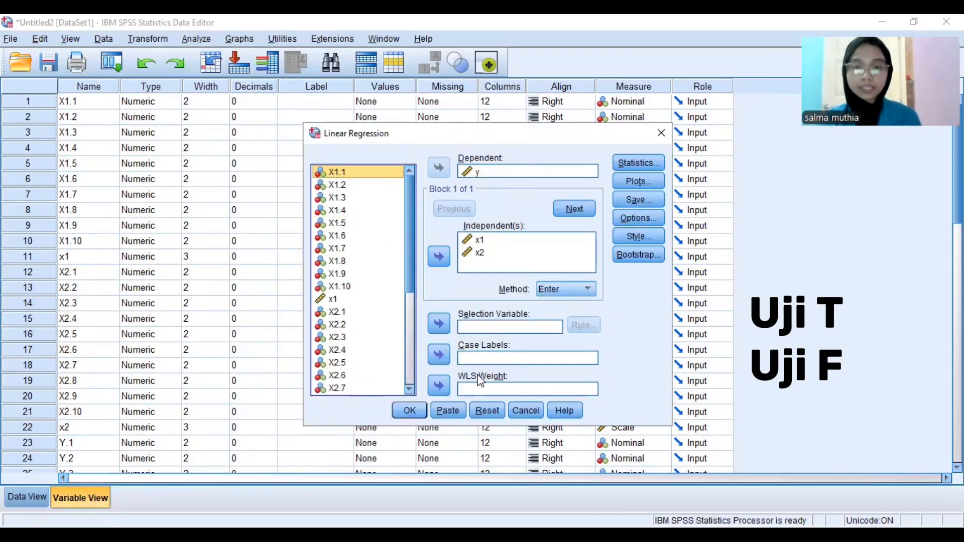
click(486, 411)
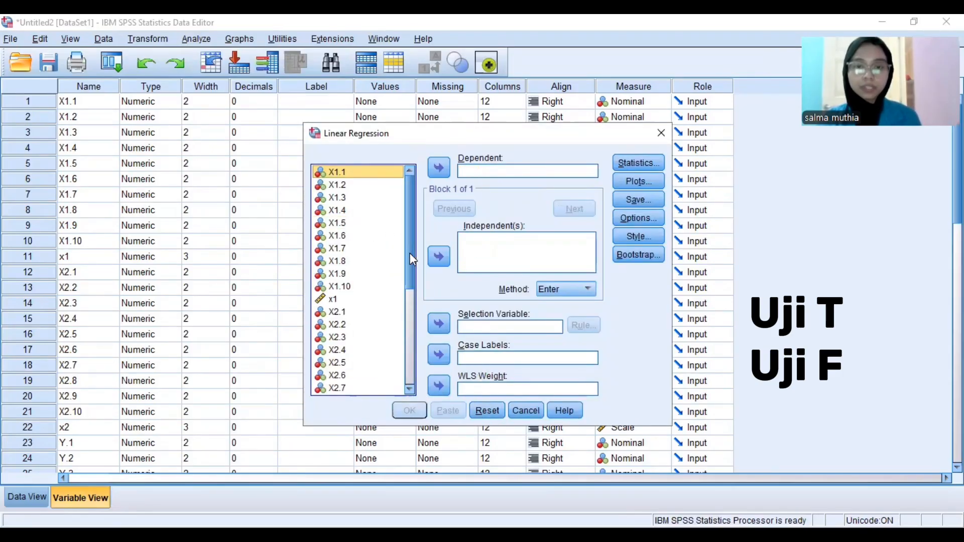
scroll(410, 271, down, 1)
drag(410, 271, 405, 350)
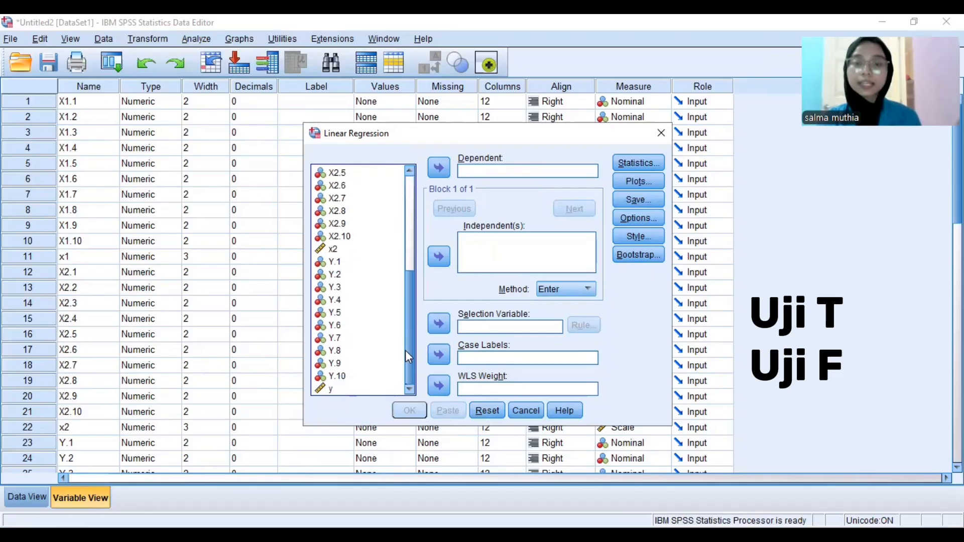
click(330, 390)
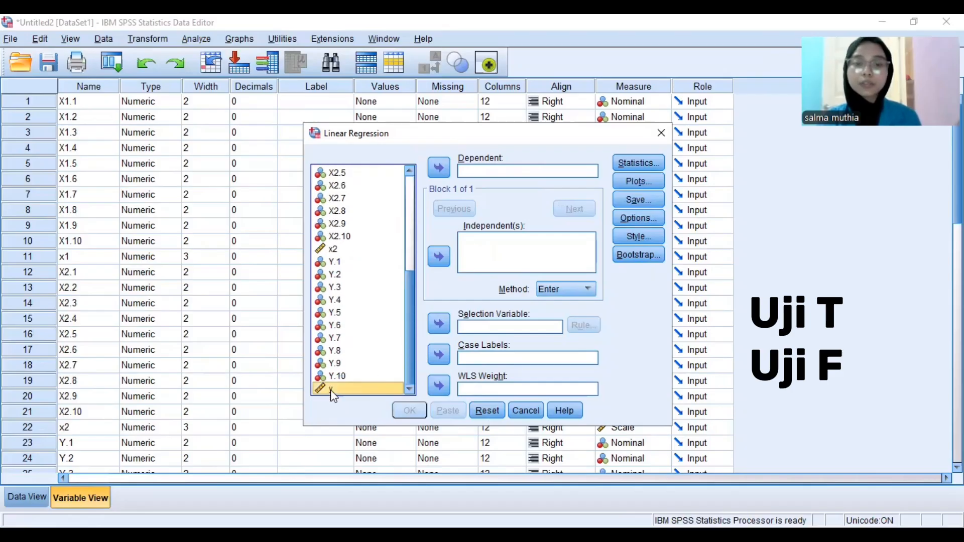
click(439, 167)
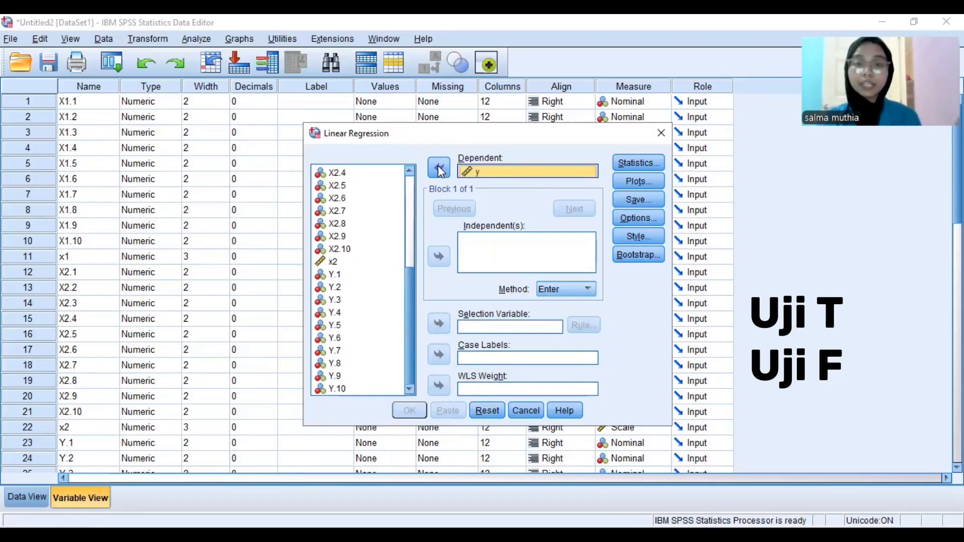
Add x1 and x2 as the independent variables of the linear regression on y and run it
drag(410, 285, 411, 197)
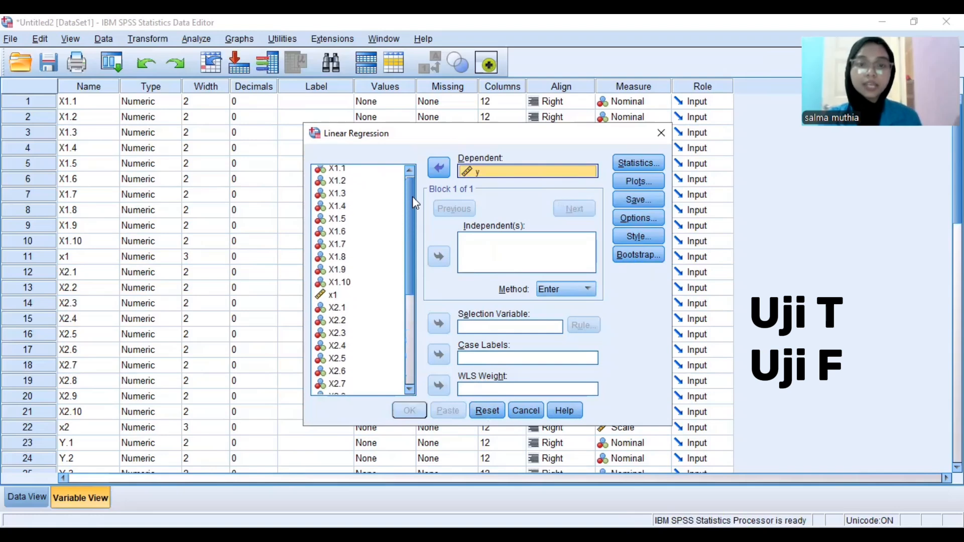
click(334, 295)
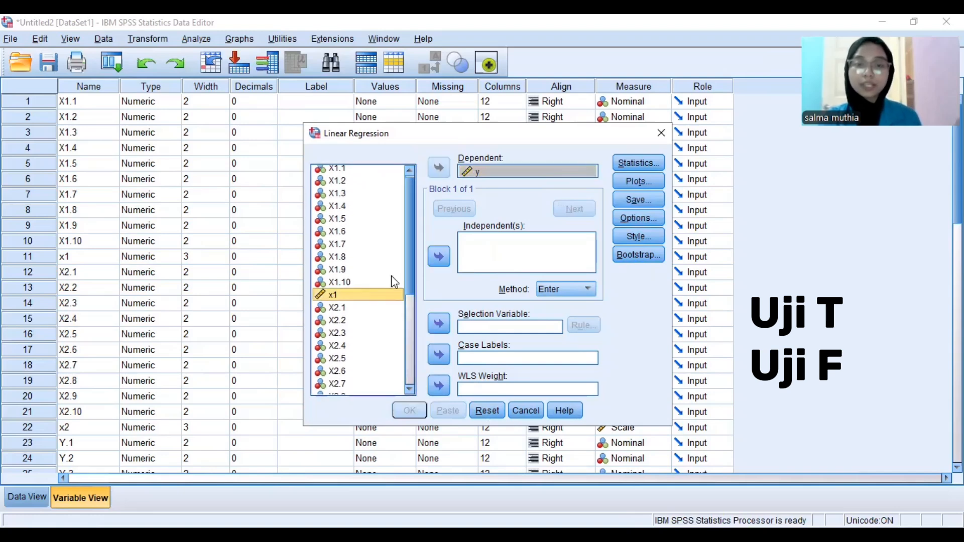
click(439, 257)
drag(409, 264, 412, 330)
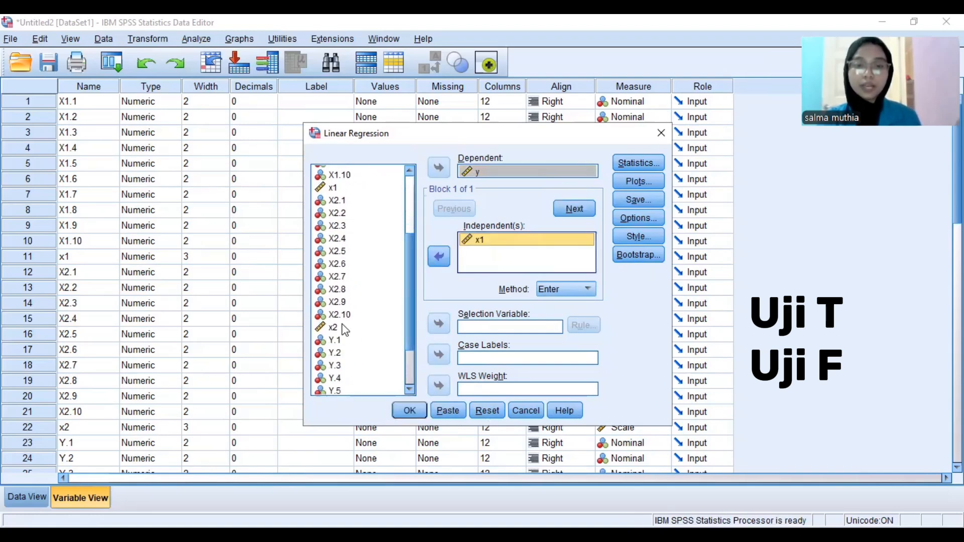
click(341, 326)
click(430, 262)
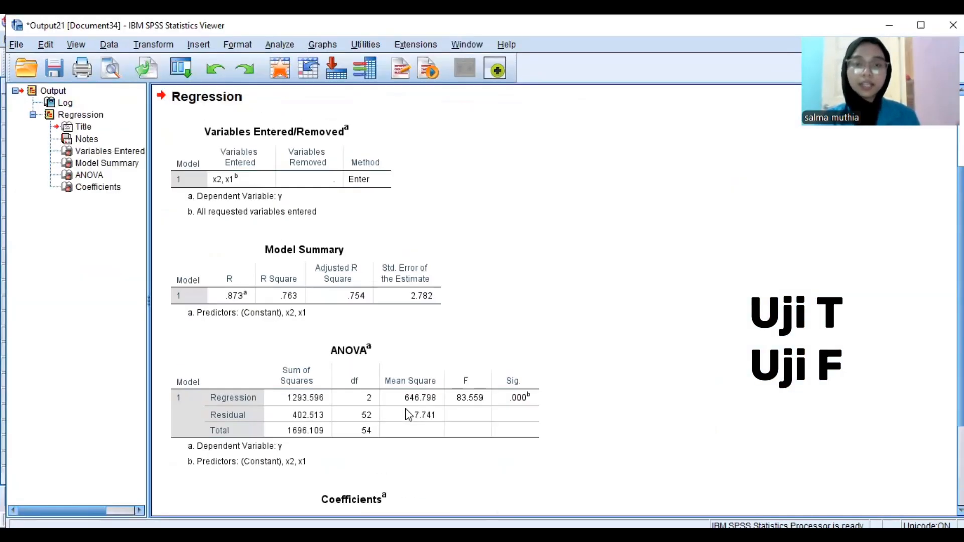
Examine the ANOVA and Coefficients tables for the F test and t test significance values of x1 and x2
scroll(557, 302, down, 4)
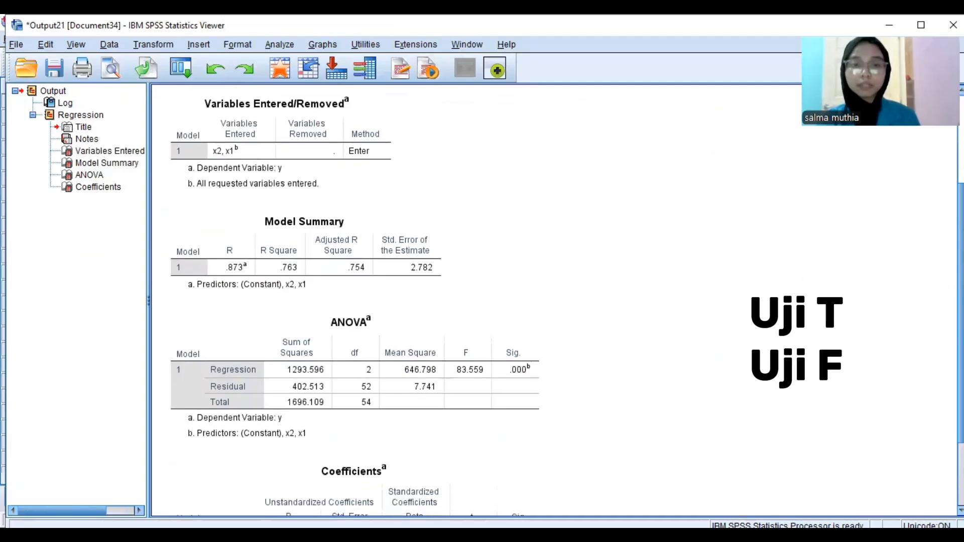
scroll(557, 302, down, 1)
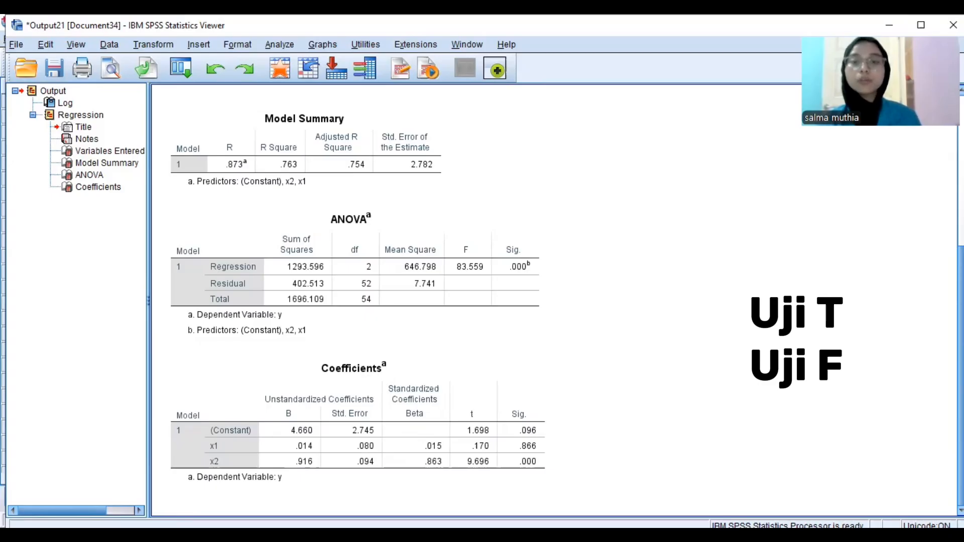
click(499, 332)
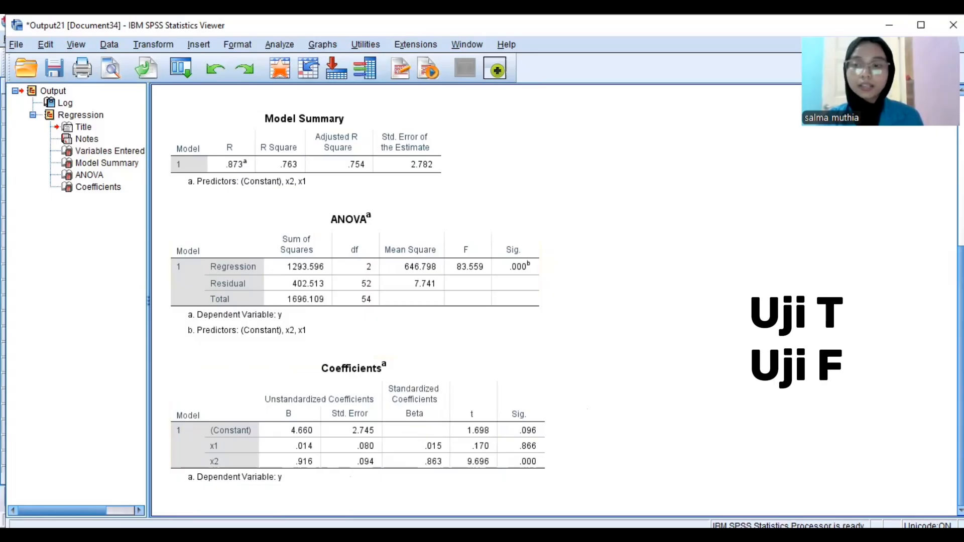
scroll(554, 301, up, 3)
scroll(554, 301, down, 3)
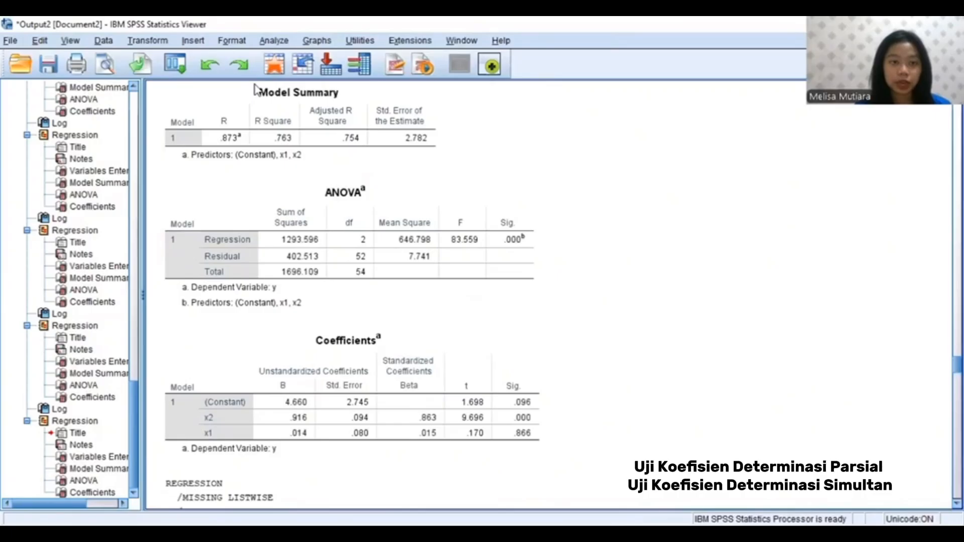
Replace x2 with x1 as the only independent variable of the linear regression on y and run it
key(alt+a)
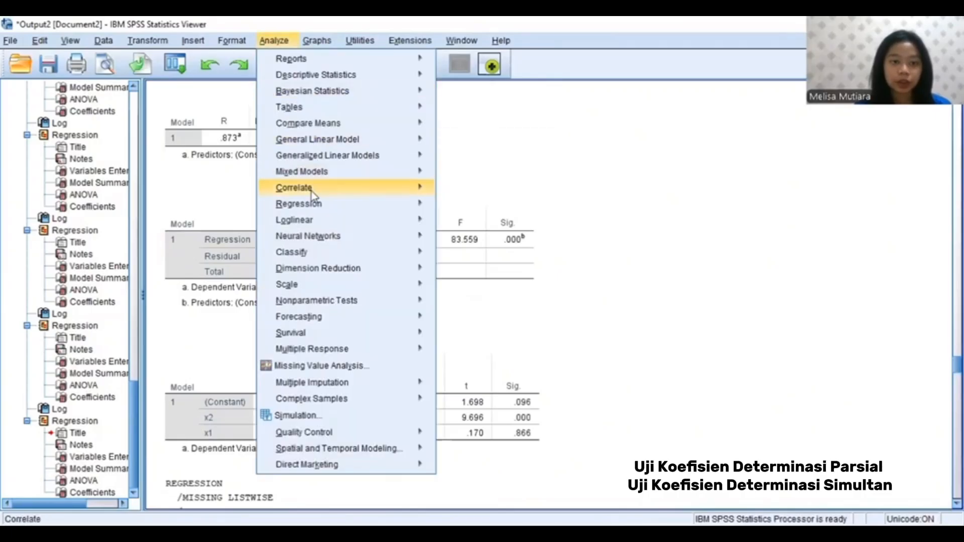
mouse_move(312, 207)
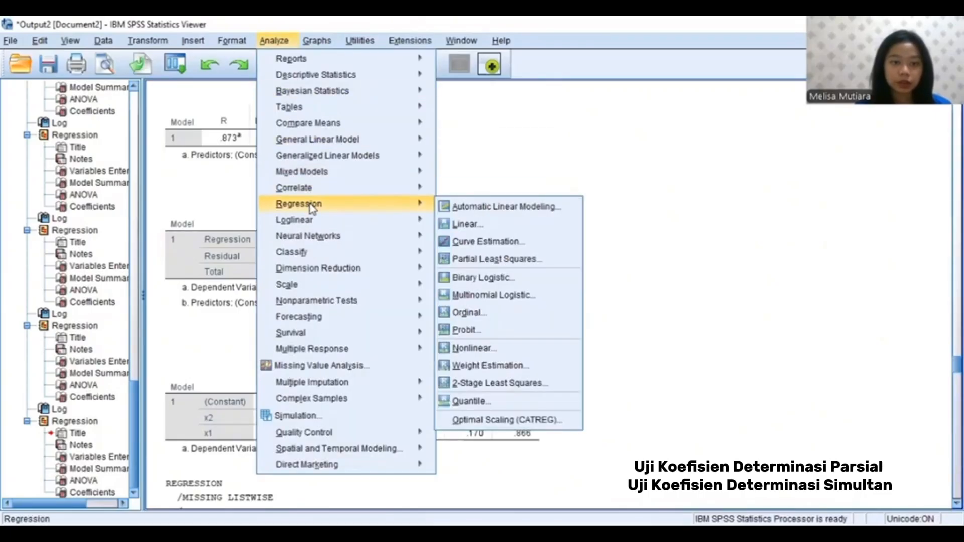
click(450, 227)
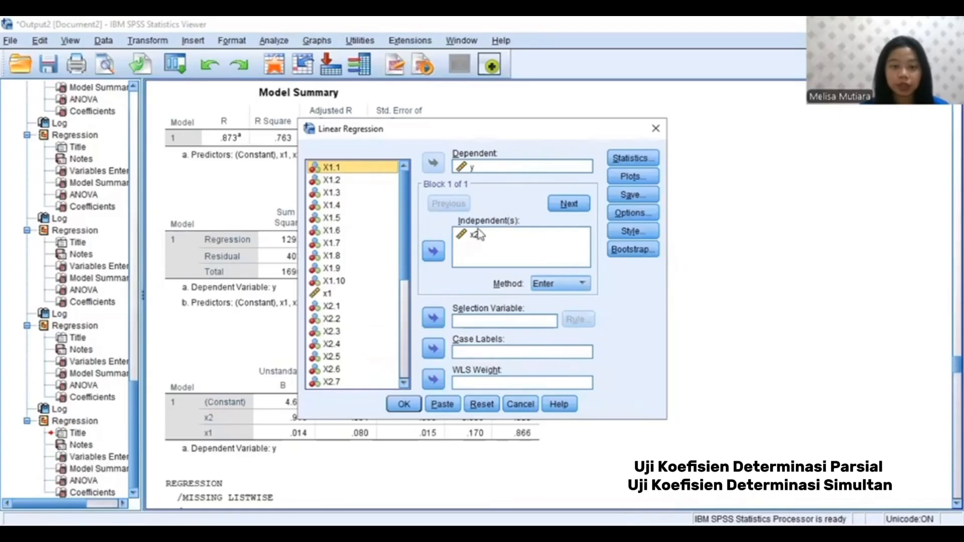
click(478, 234)
click(434, 251)
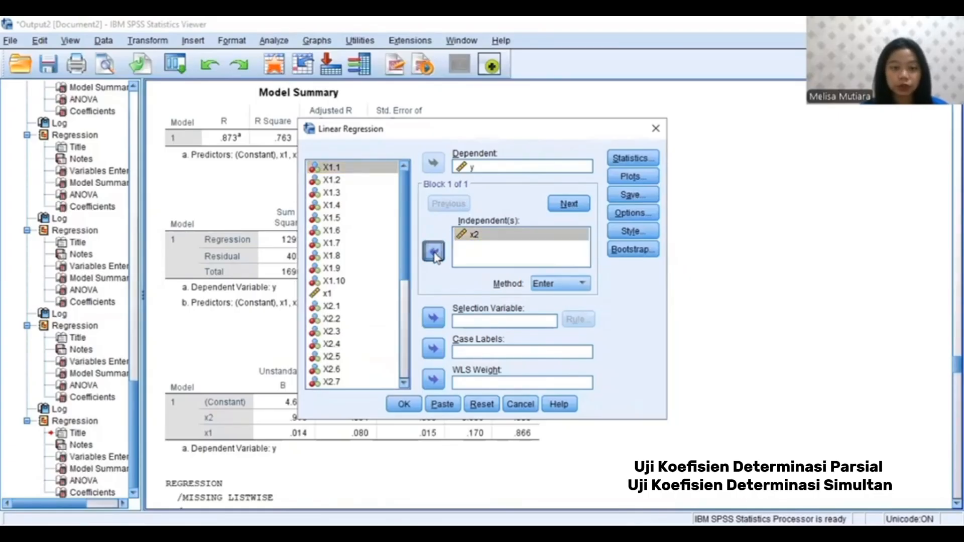
click(371, 247)
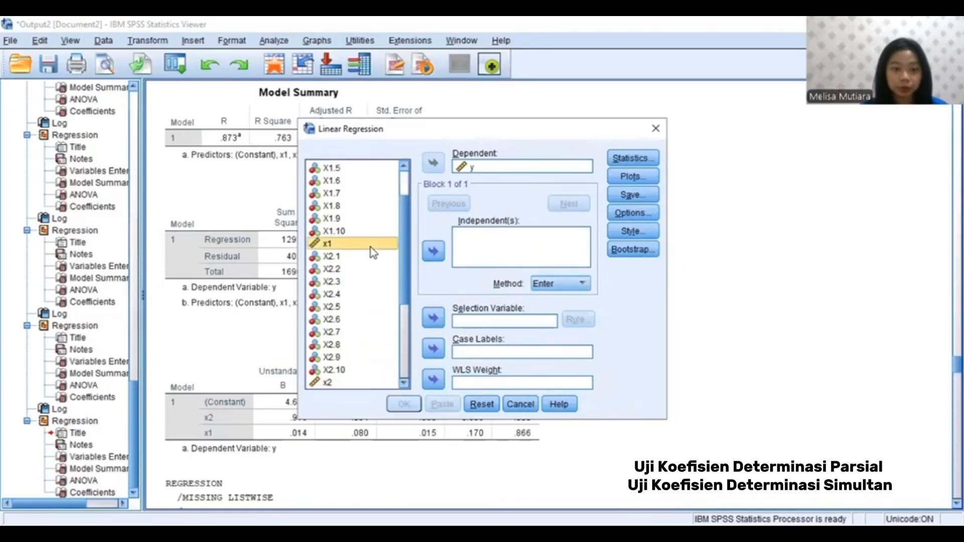
click(434, 251)
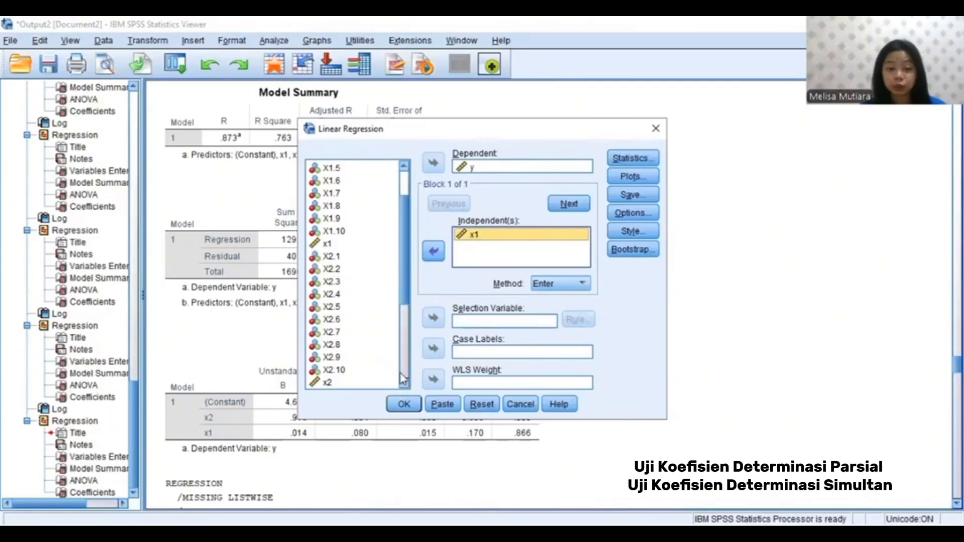
click(400, 405)
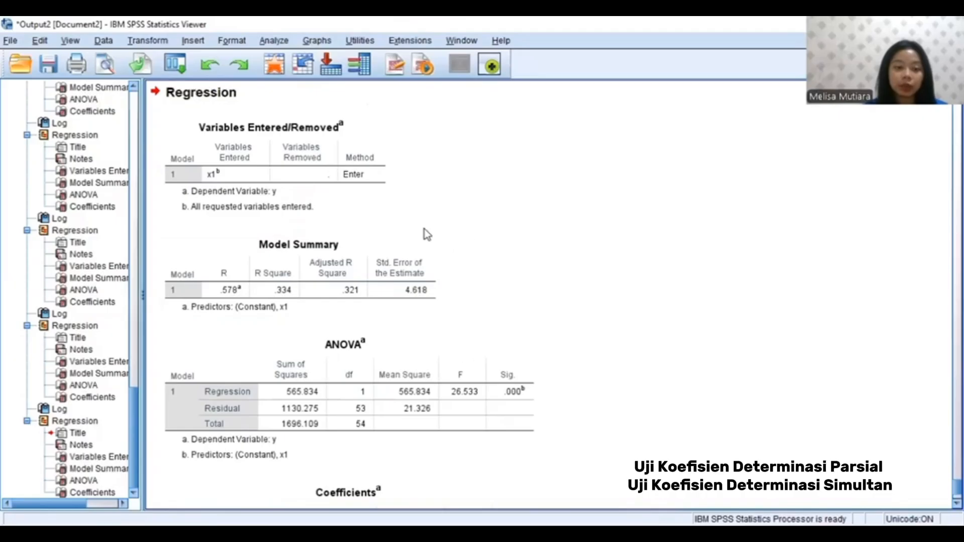
Examine the R Square in the Model Summary and the ANOVA and Coefficients tables of the x1-only regression
click(387, 238)
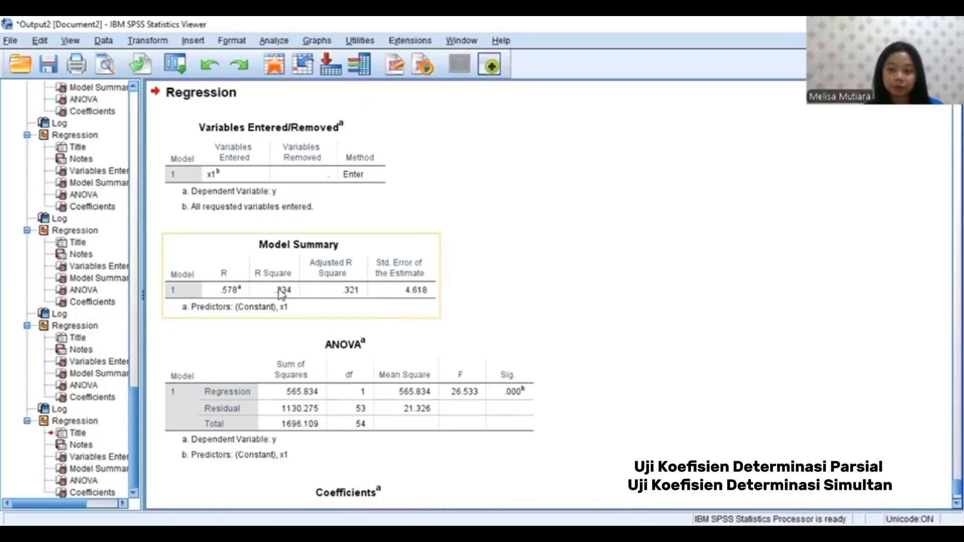
click(331, 339)
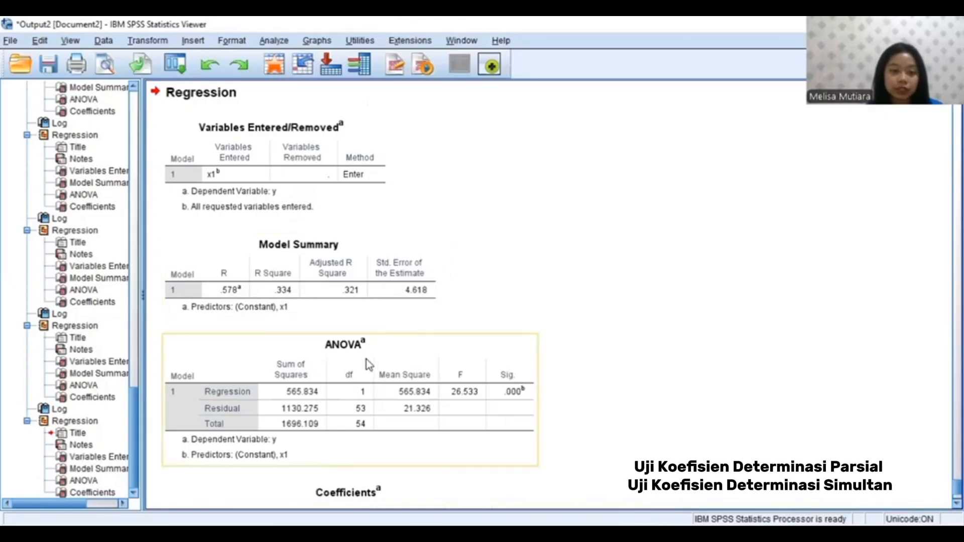
scroll(367, 352, down, 3)
click(402, 387)
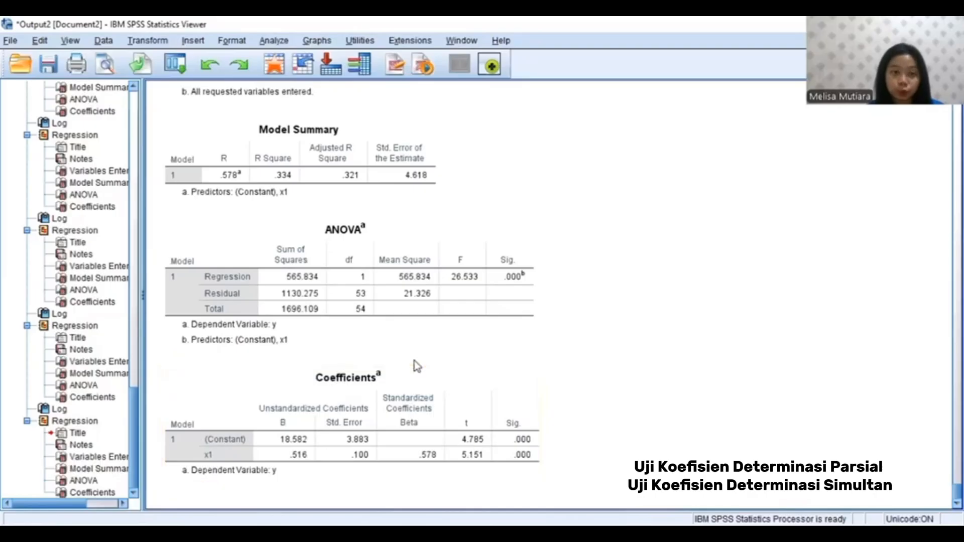
click(349, 197)
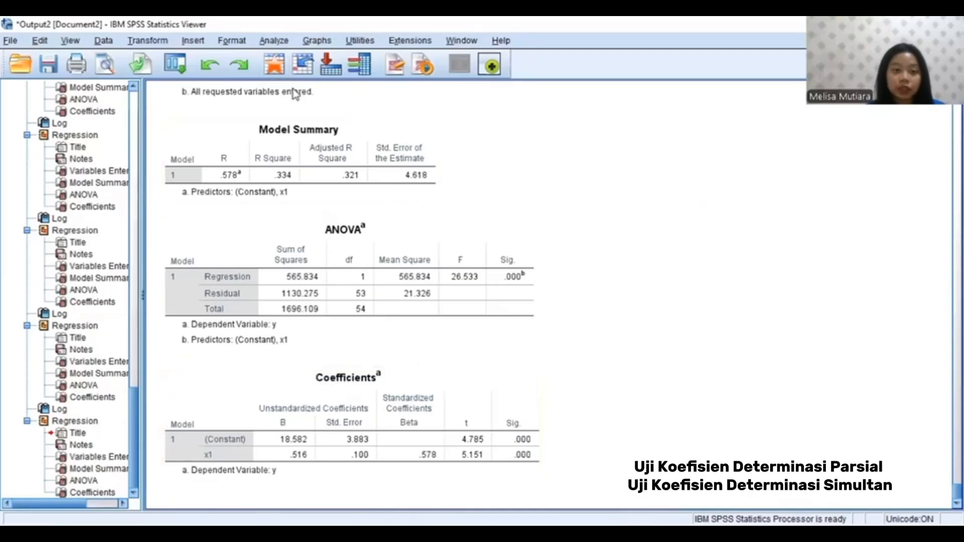
Replace x1 with x2 as the only independent variable of the linear regression on y and run it
click(273, 40)
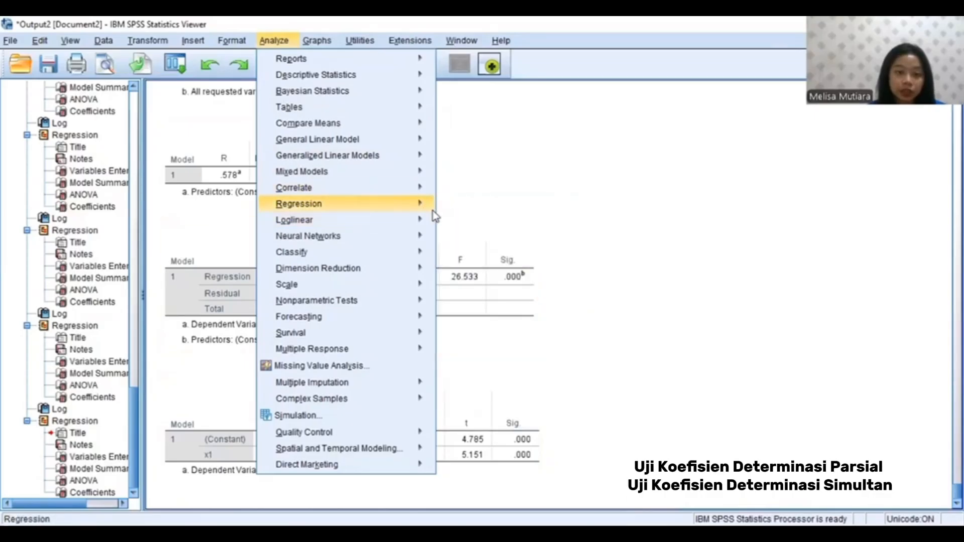
click(445, 223)
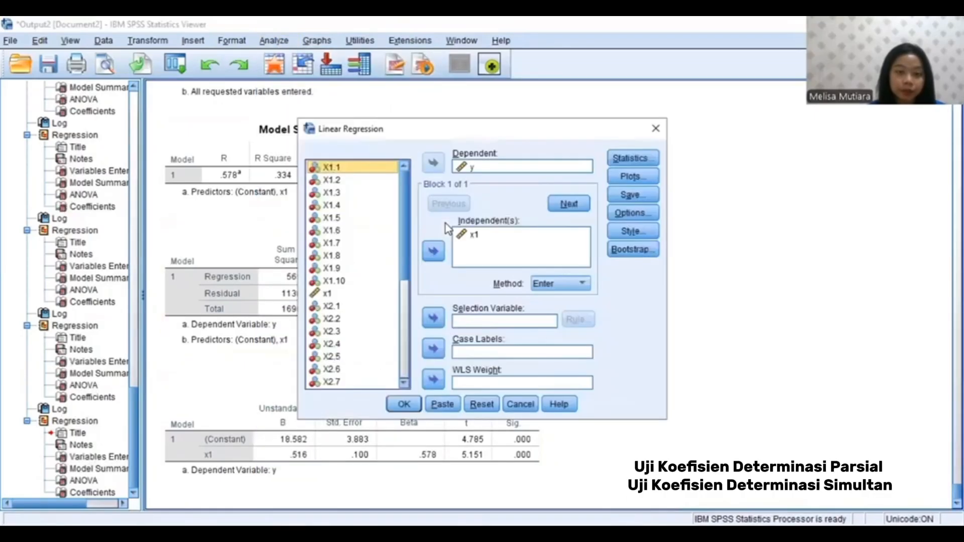
click(462, 236)
click(433, 251)
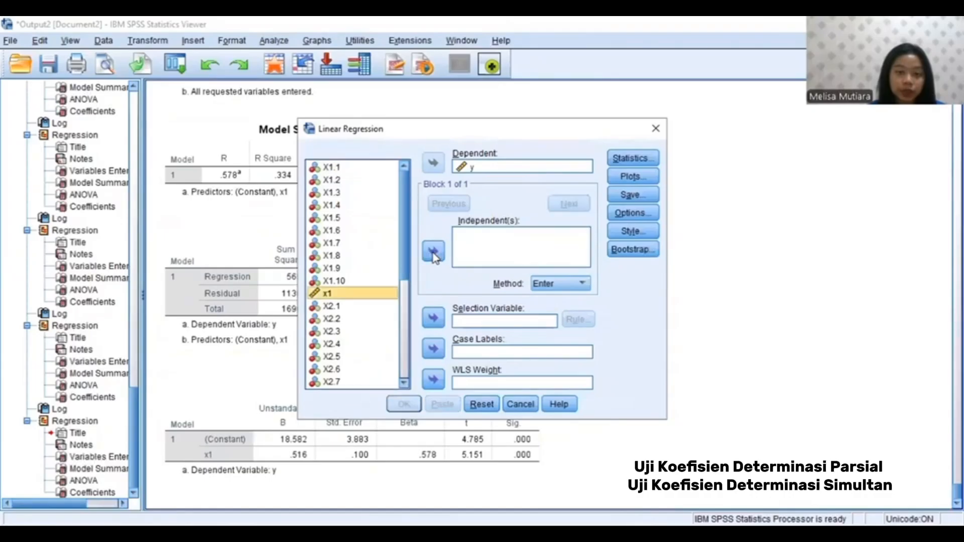
scroll(340, 314, down, 4)
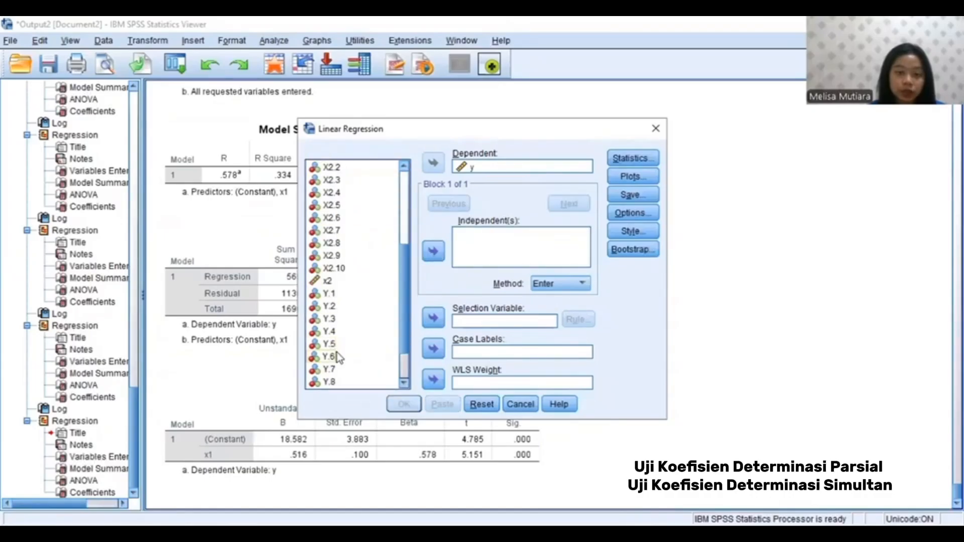
click(329, 281)
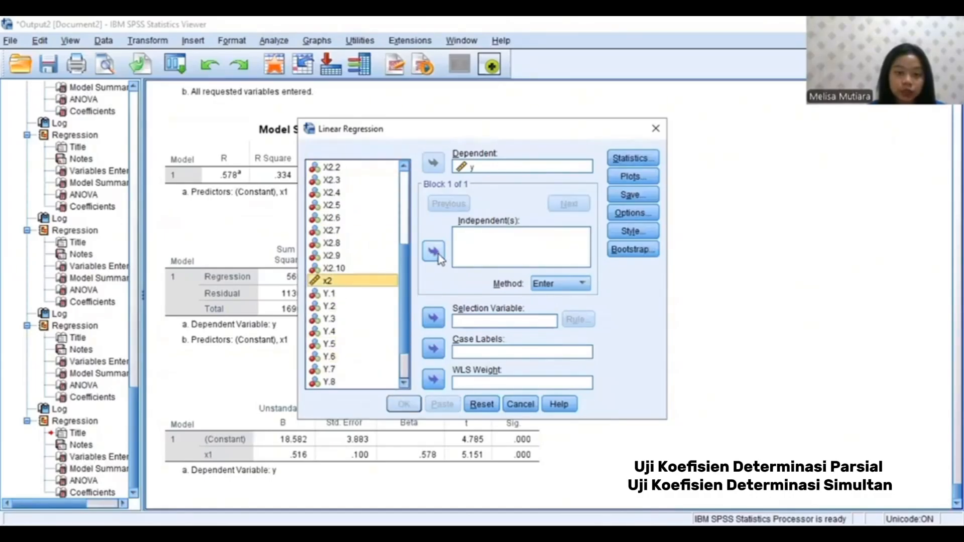
click(433, 251)
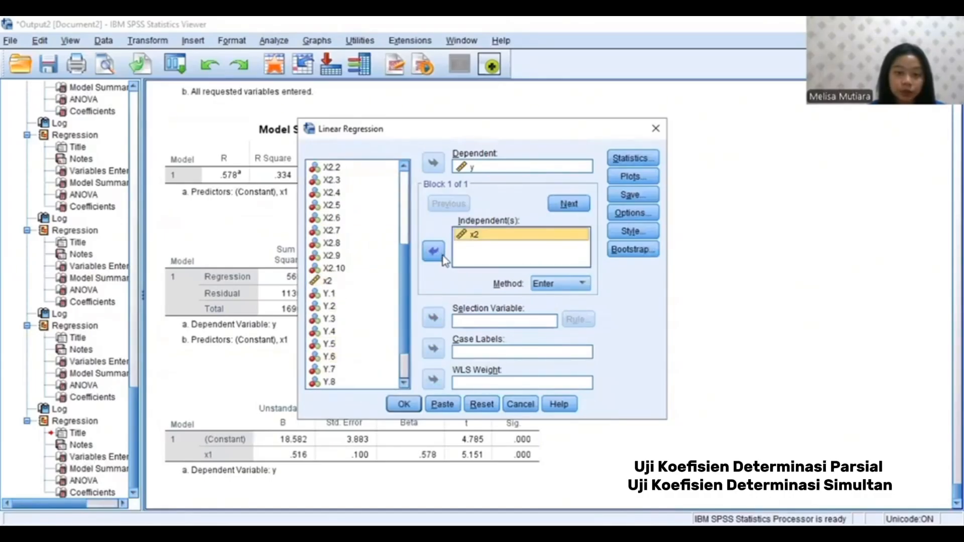
click(414, 405)
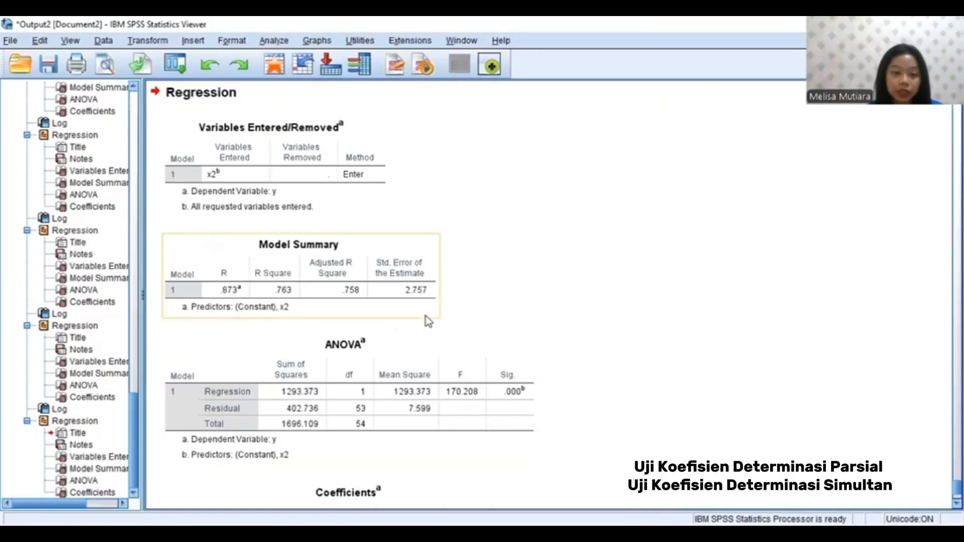
Examine the Model Summary, ANOVA and Coefficients tables of the x2-only regression
scroll(408, 372, down, 3)
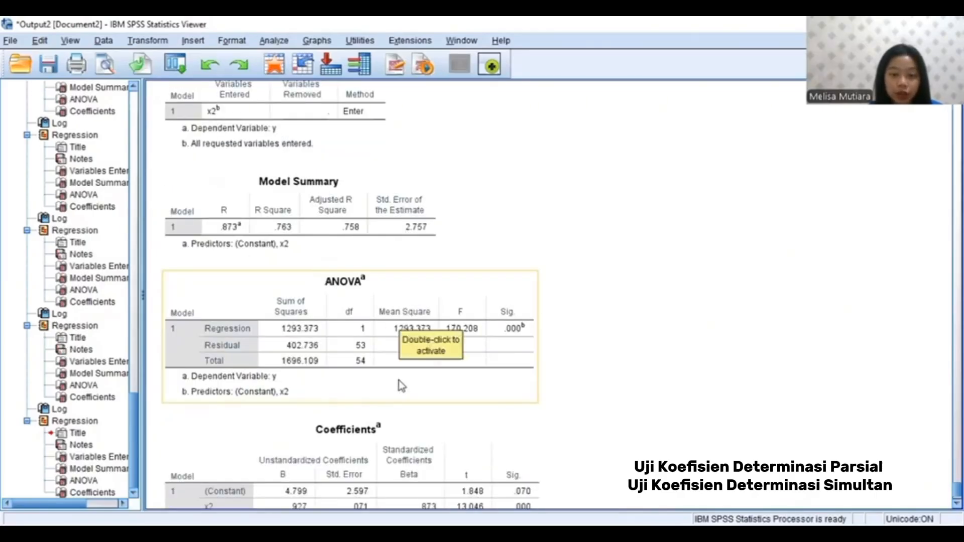
click(461, 299)
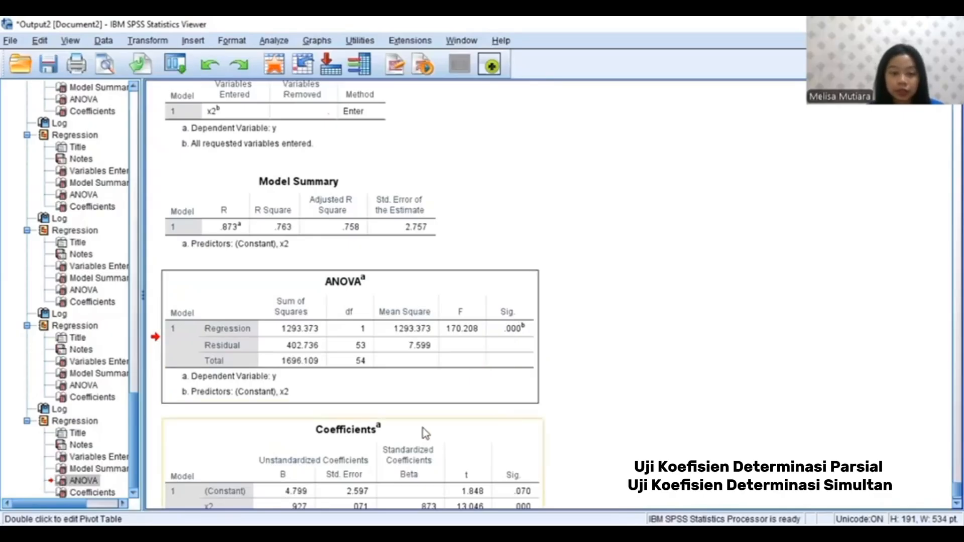
scroll(423, 428, down, 2)
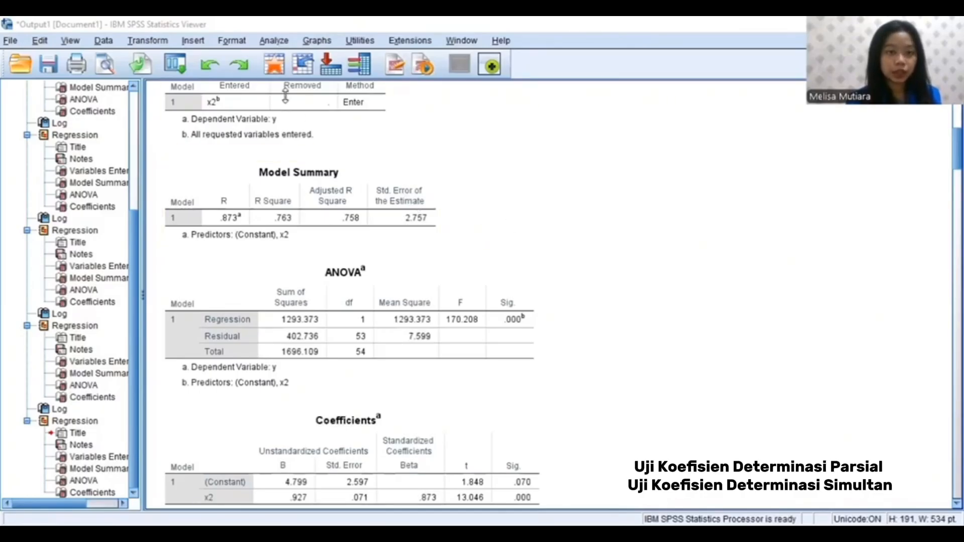
Run the linear regression on y with both x1 and x2 as independents for the simultaneous determination coefficient
click(273, 40)
mouse_move(307, 203)
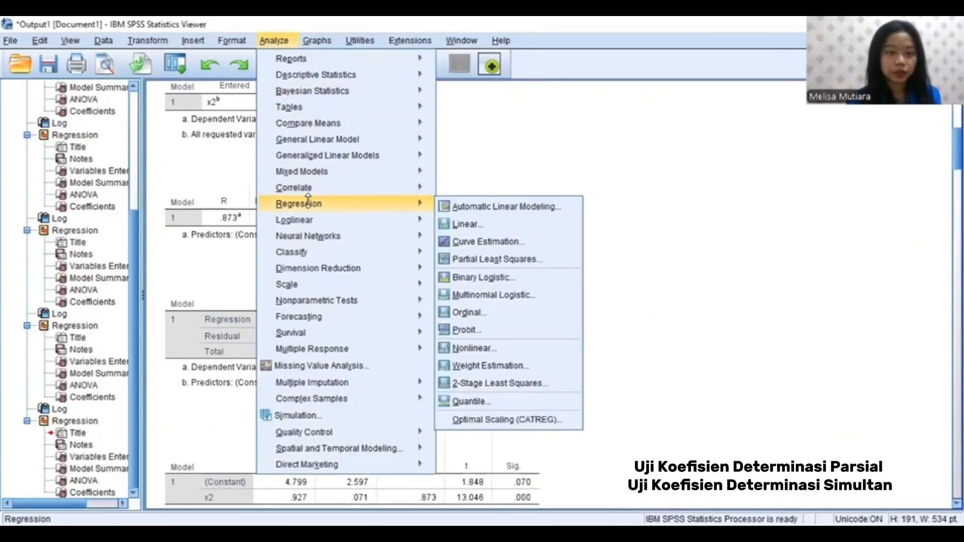
click(472, 224)
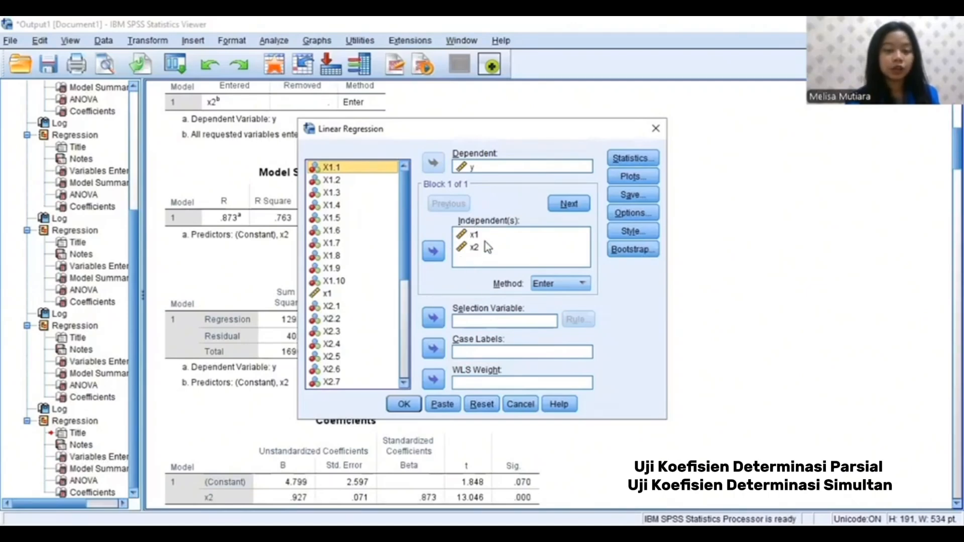
click(396, 405)
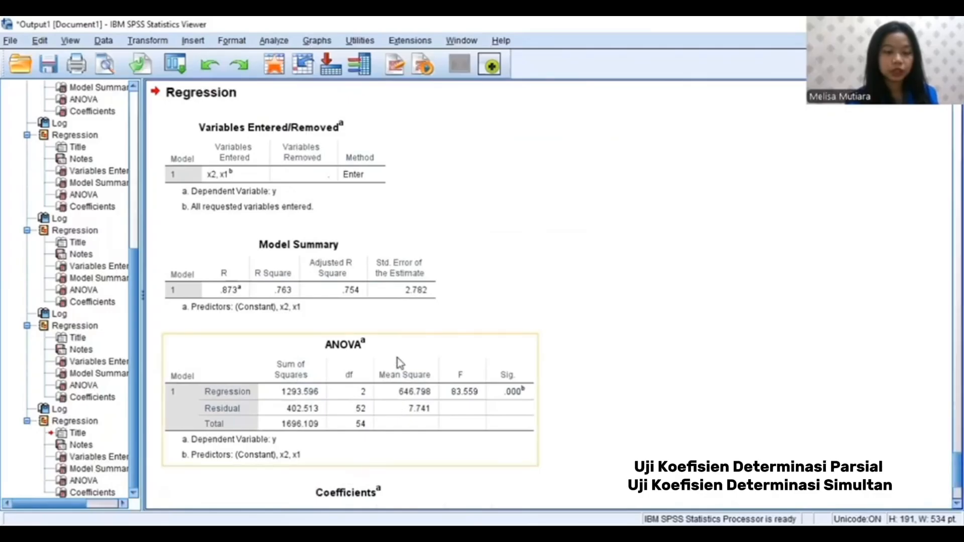